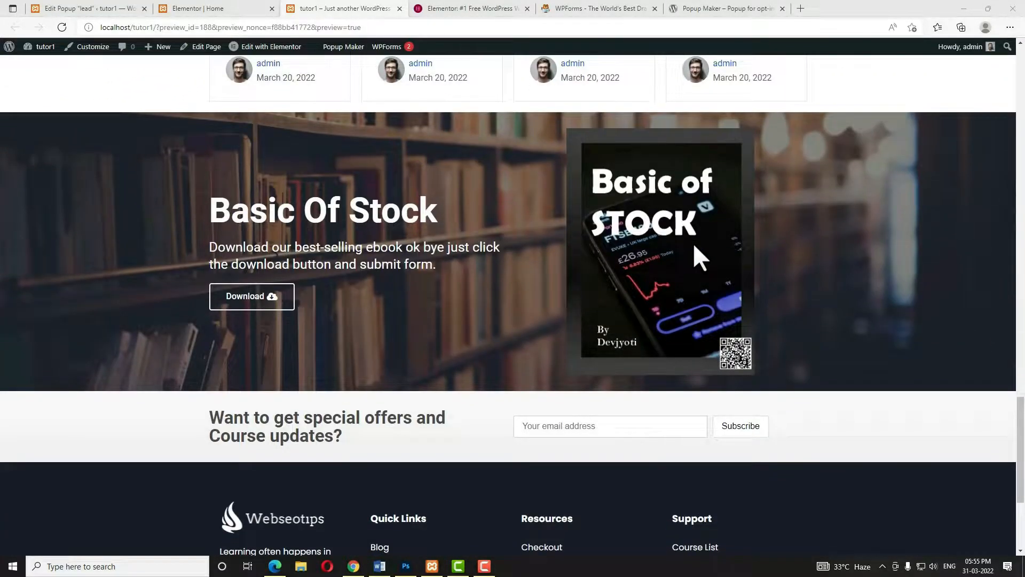
Preview the ebook download popup, then look at the Elementor, WPForms and Popup Maker plugin pages
{"action": "left_click", "coordinate": [235, 299]}
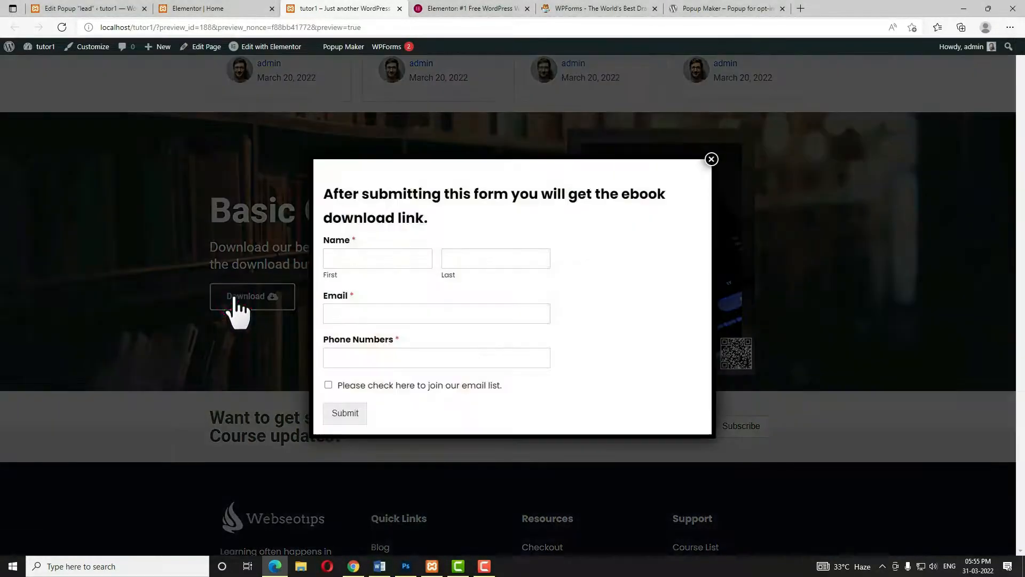
{"action": "left_click", "coordinate": [476, 4]}
{"action": "left_click", "coordinate": [601, 6]}
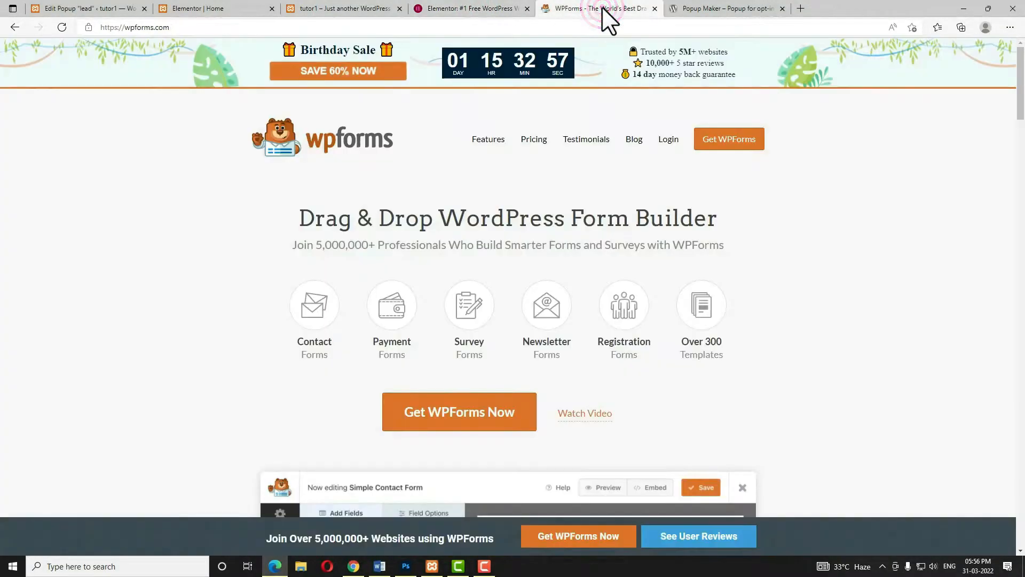
{"action": "left_click", "coordinate": [714, 7]}
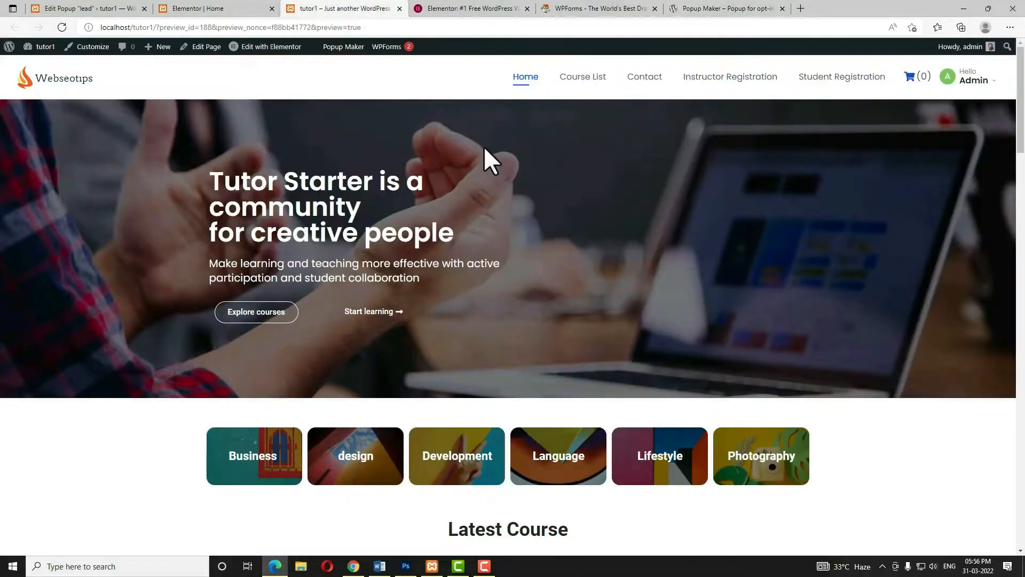
Open the Basic Of Stock download form on the home page and fill in the visitor's name, email and phone number
{"action": "scroll", "coordinate": [619, 250], "scroll_direction": "down", "scroll_amount": 20}
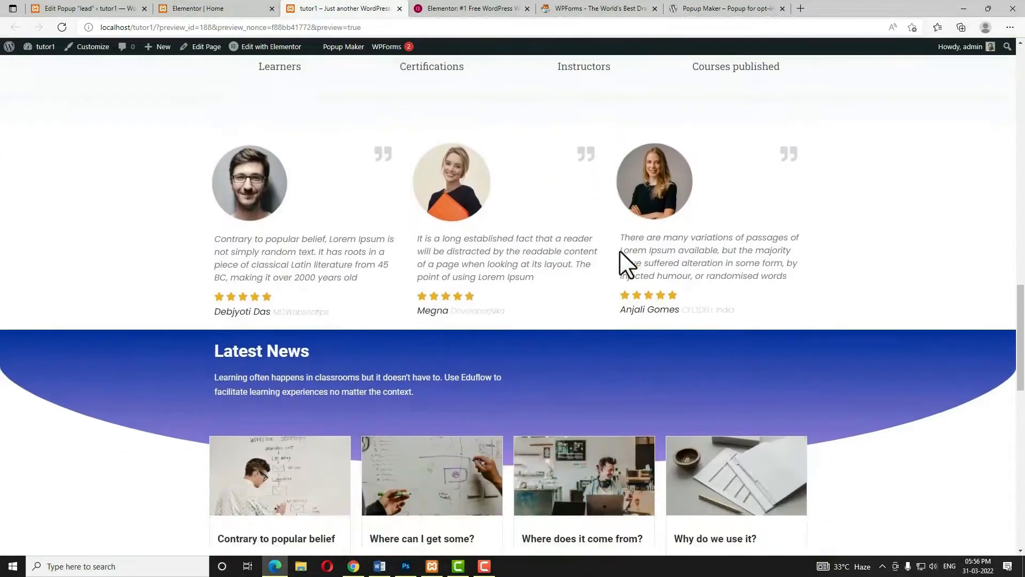
{"action": "scroll", "coordinate": [619, 250], "scroll_direction": "up", "scroll_amount": 3}
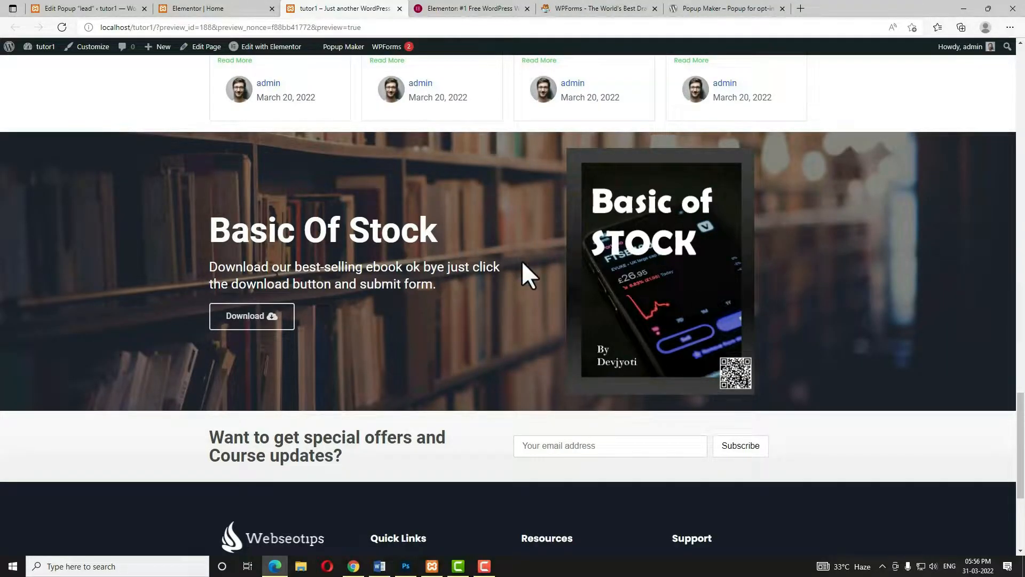
{"action": "left_click", "coordinate": [249, 322]}
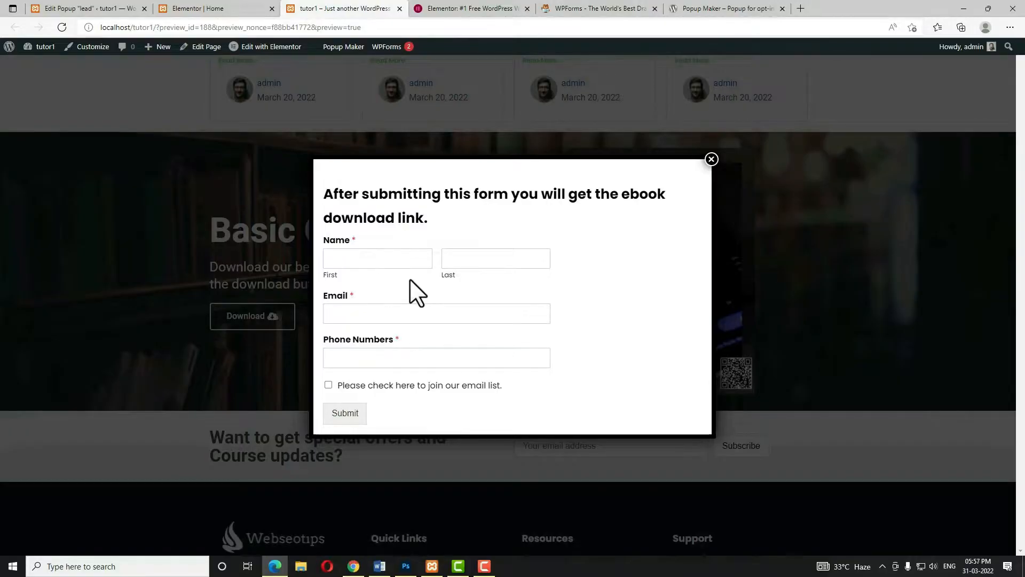
{"action": "left_click", "coordinate": [413, 258]}
{"action": "left_click", "coordinate": [386, 291]}
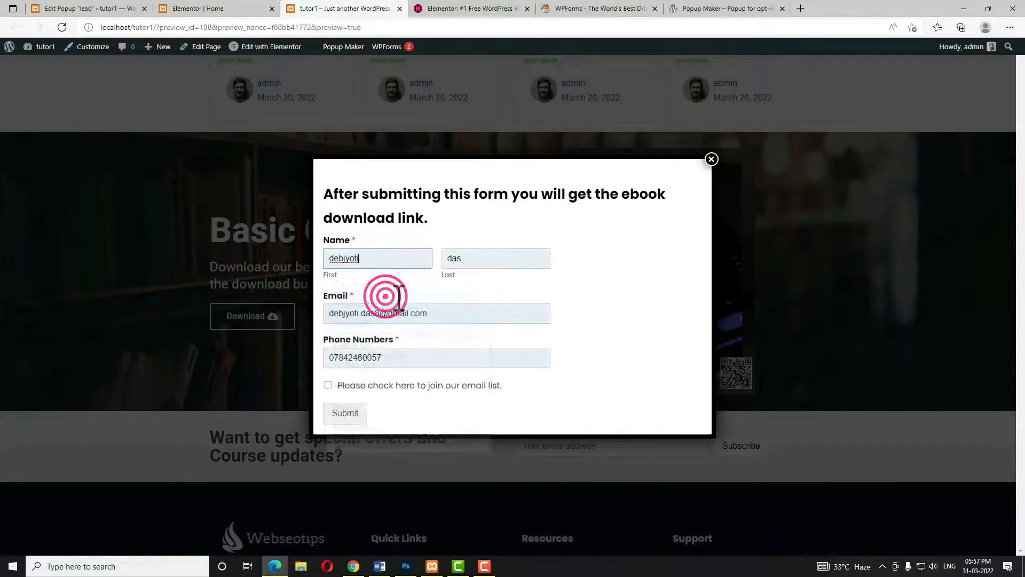
Agree to join the email list, submit the form and open the eBook PDF from the download link
{"action": "left_click", "coordinate": [326, 385]}
{"action": "left_click", "coordinate": [328, 386]}
{"action": "left_click", "coordinate": [344, 415]}
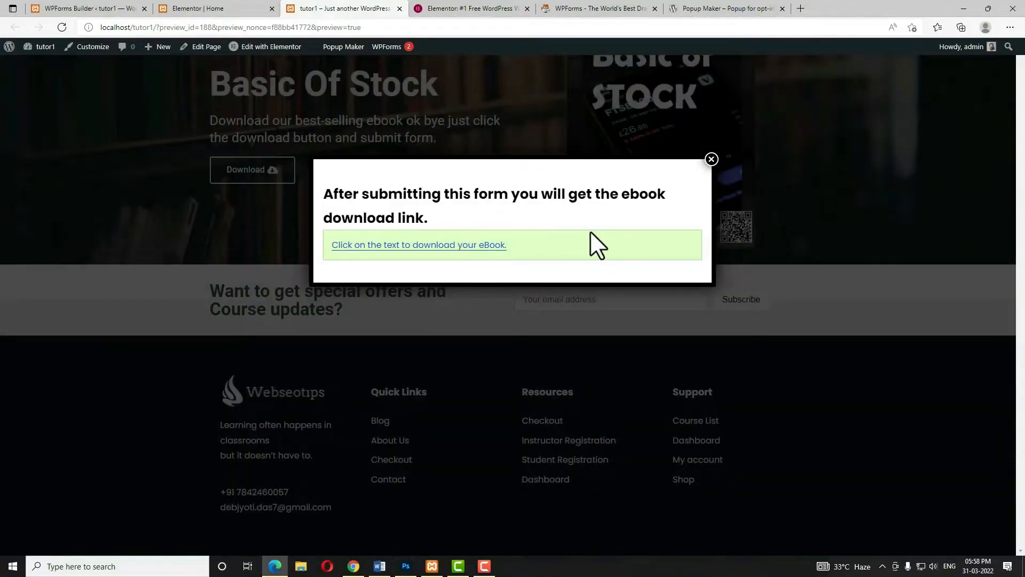
{"action": "left_click", "coordinate": [473, 248]}
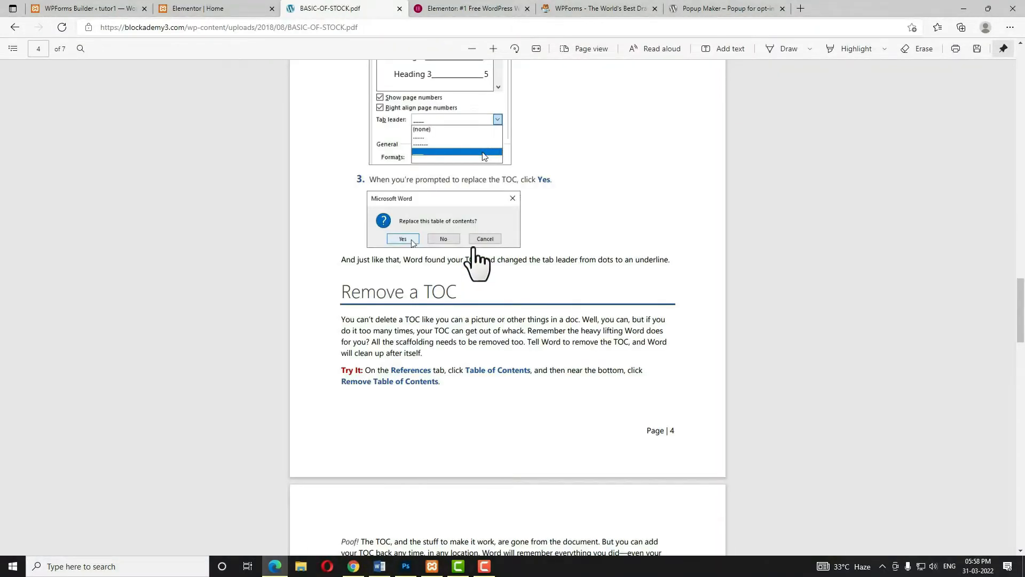
{"action": "scroll", "coordinate": [472, 247], "scroll_direction": "down", "scroll_amount": 3}
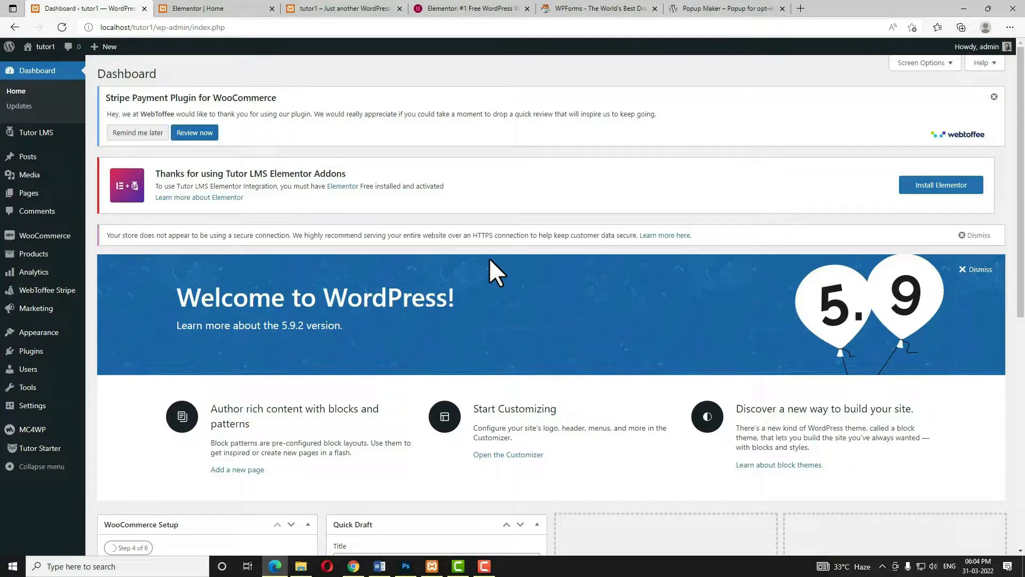
Search the WordPress plugin directory for elementor, then install and activate Elementor Website Builder
{"action": "mouse_move", "coordinate": [34, 354]}
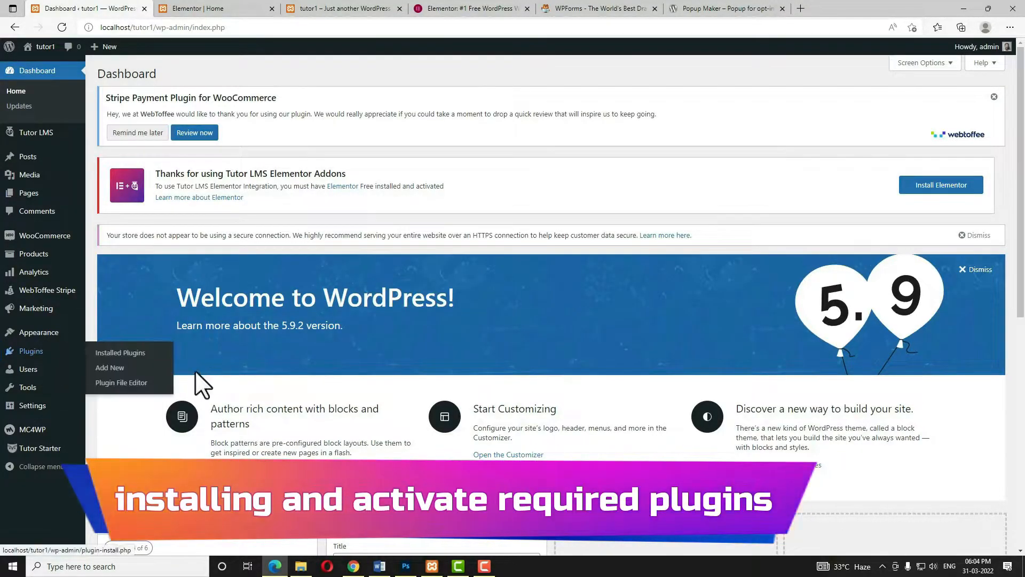
{"action": "left_click", "coordinate": [111, 368]}
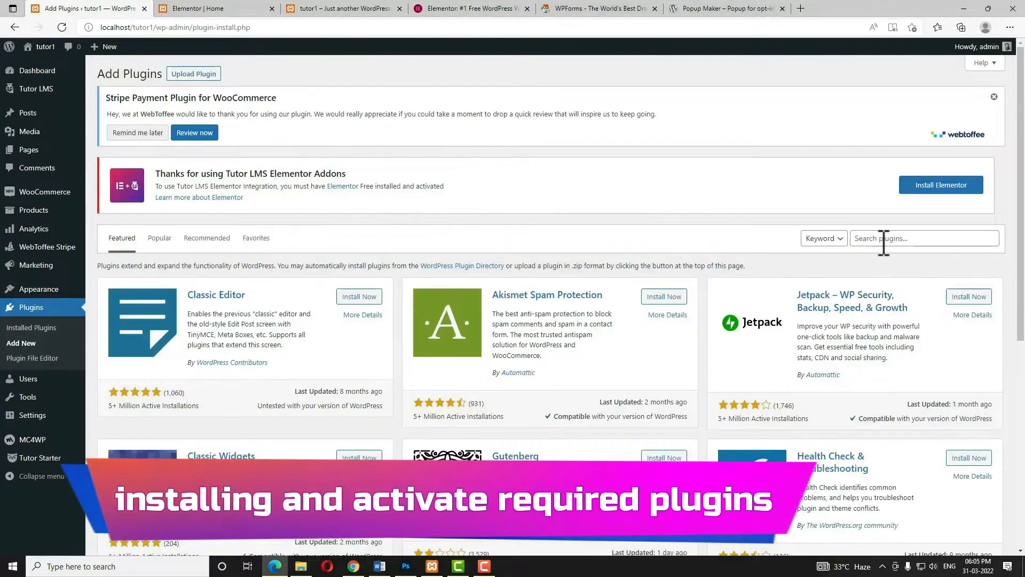
{"action": "left_click", "coordinate": [883, 239]}
{"action": "type", "text": "elementor"}
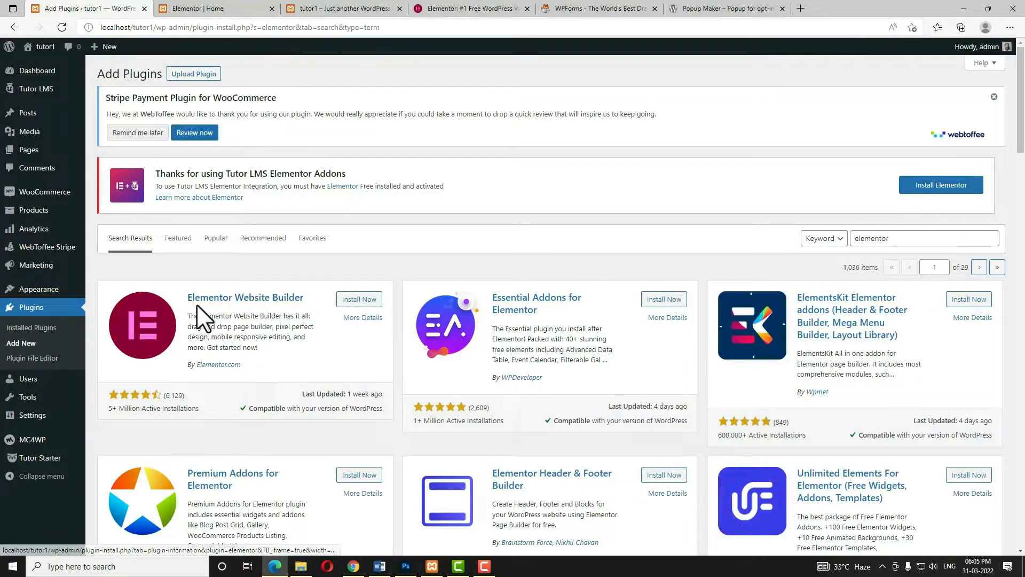
{"action": "left_click", "coordinate": [377, 302]}
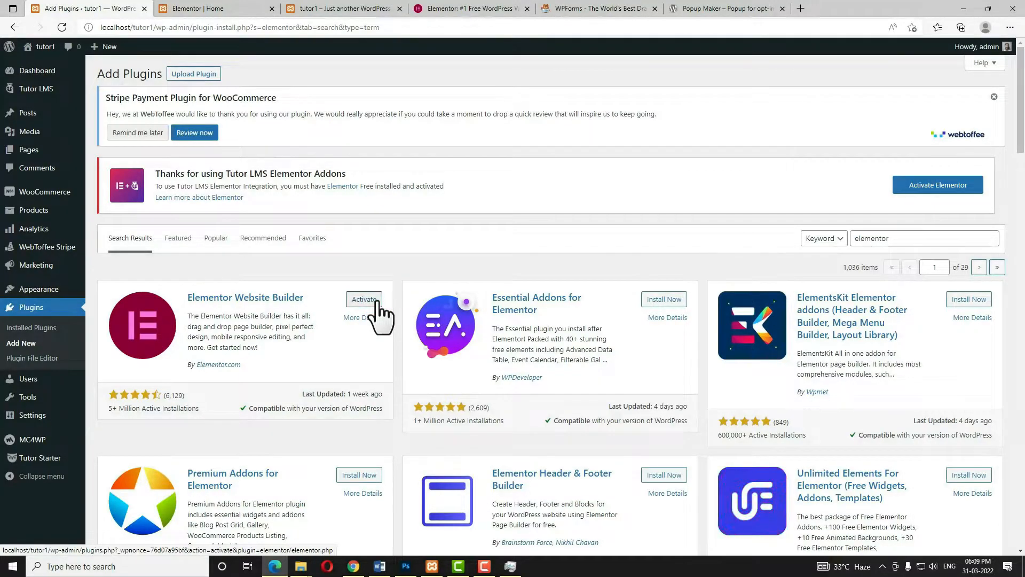
{"action": "left_click", "coordinate": [374, 300]}
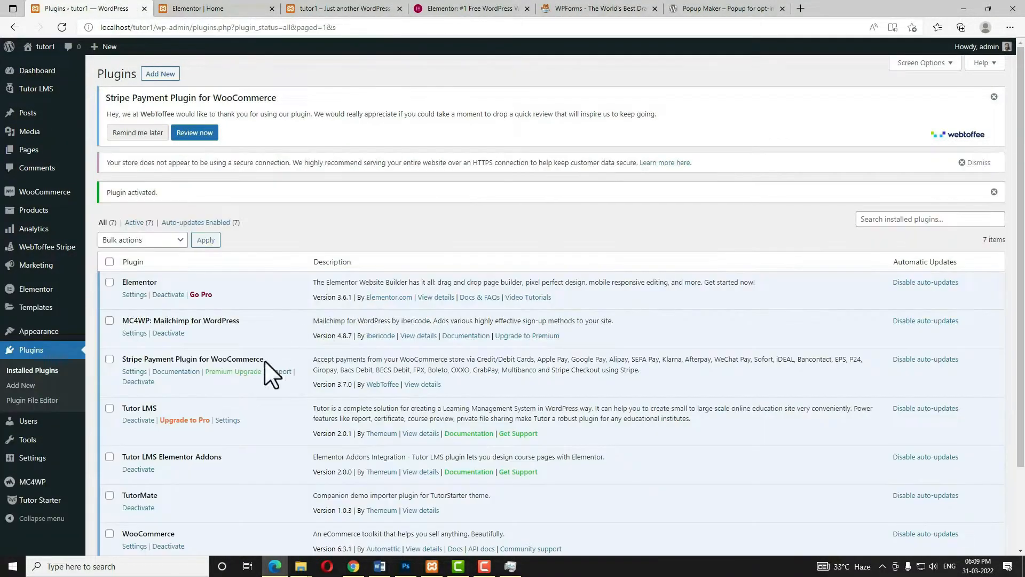
Search for wp form among new plugins, then install and activate Contact Form by WPForms
{"action": "left_click", "coordinate": [21, 385]}
{"action": "left_click", "coordinate": [860, 166]}
{"action": "type", "text": "wp"}
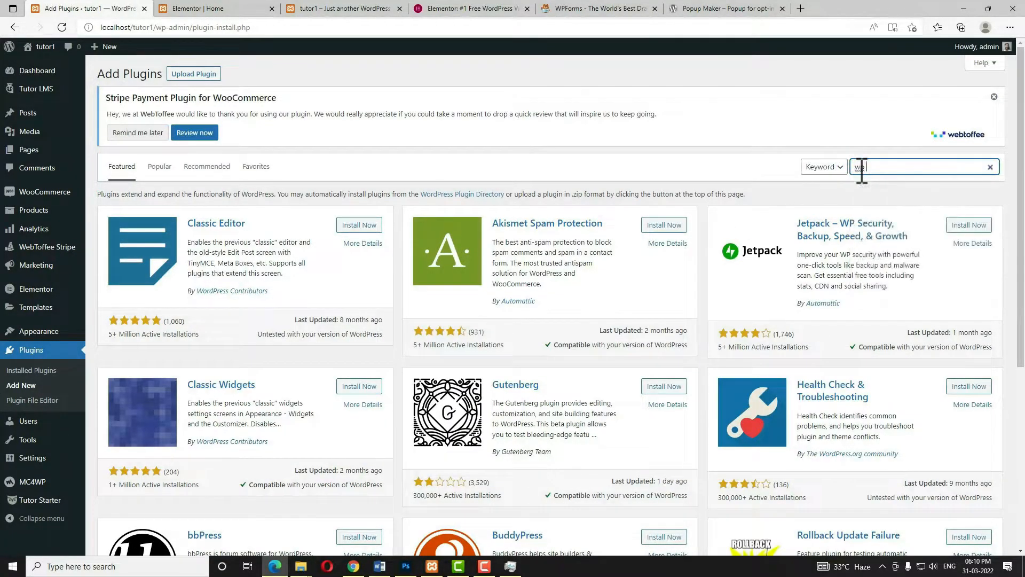
{"action": "type", "text": " form"}
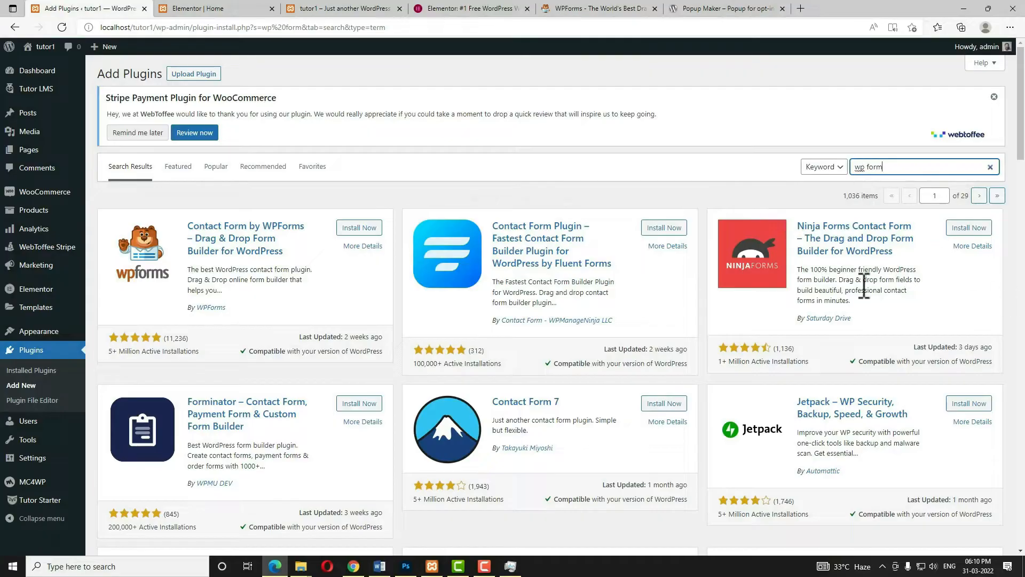
{"action": "left_click", "coordinate": [359, 228]}
{"action": "left_click", "coordinate": [364, 230]}
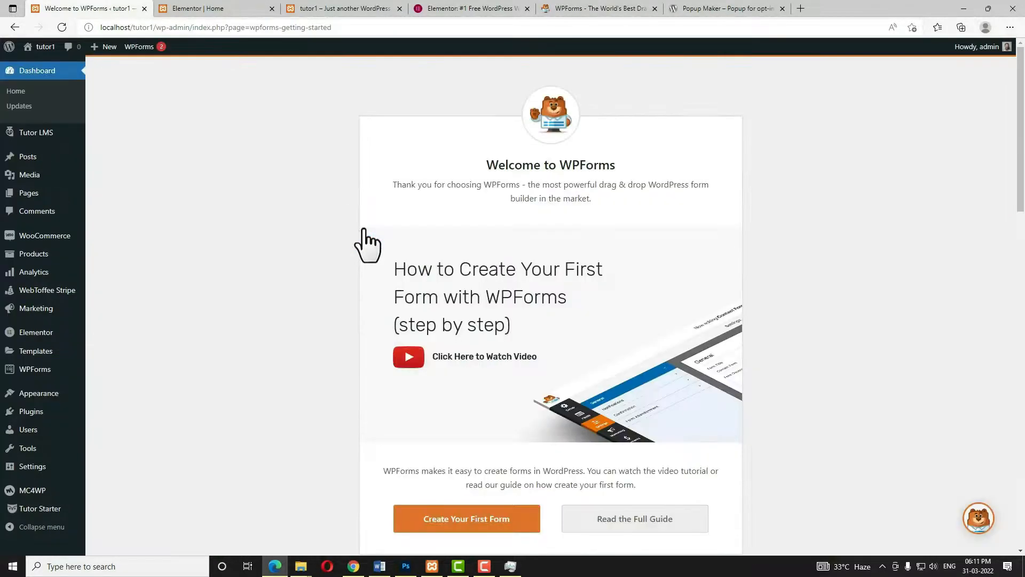
Find the plugin Popup Maker – Popup for opt-ins, lead gen, & more by searching popup maker, then install and activate it
{"action": "scroll", "coordinate": [442, 267], "scroll_direction": "down", "scroll_amount": 3}
{"action": "mouse_move", "coordinate": [33, 422]}
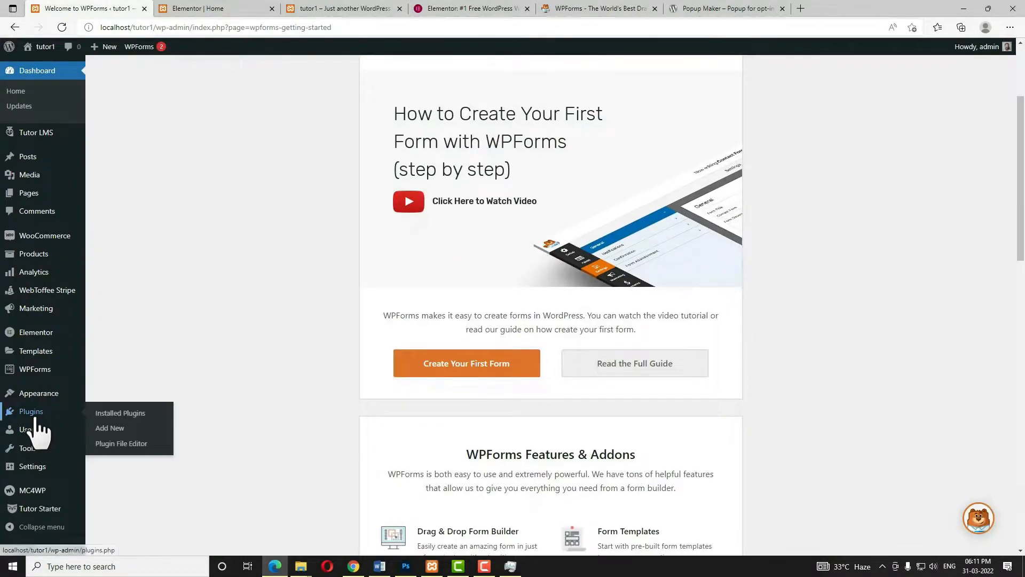
{"action": "left_click", "coordinate": [114, 429]}
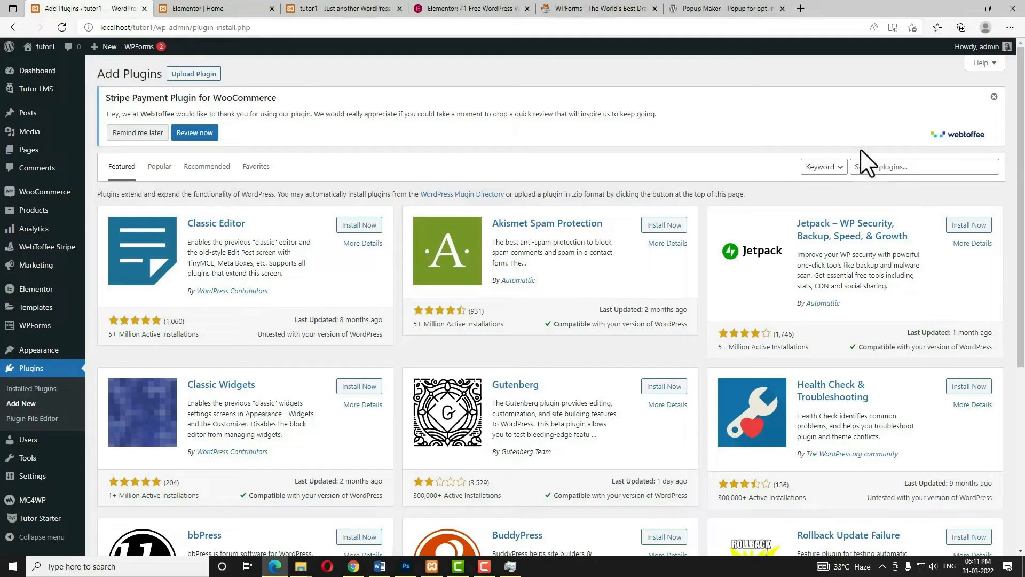
{"action": "left_click", "coordinate": [877, 166]}
{"action": "type", "text": "popup maker"}
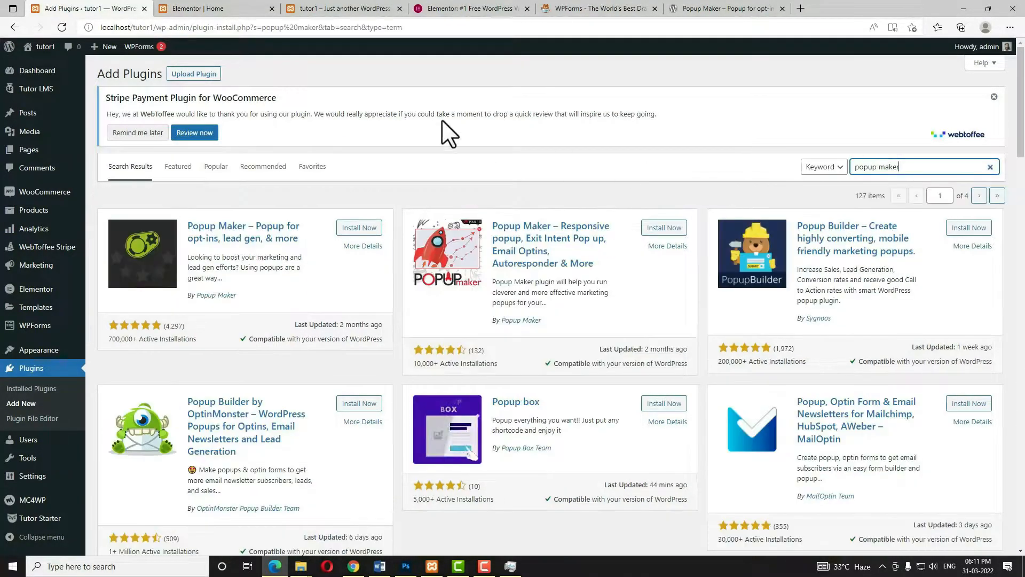
{"action": "left_click", "coordinate": [370, 230]}
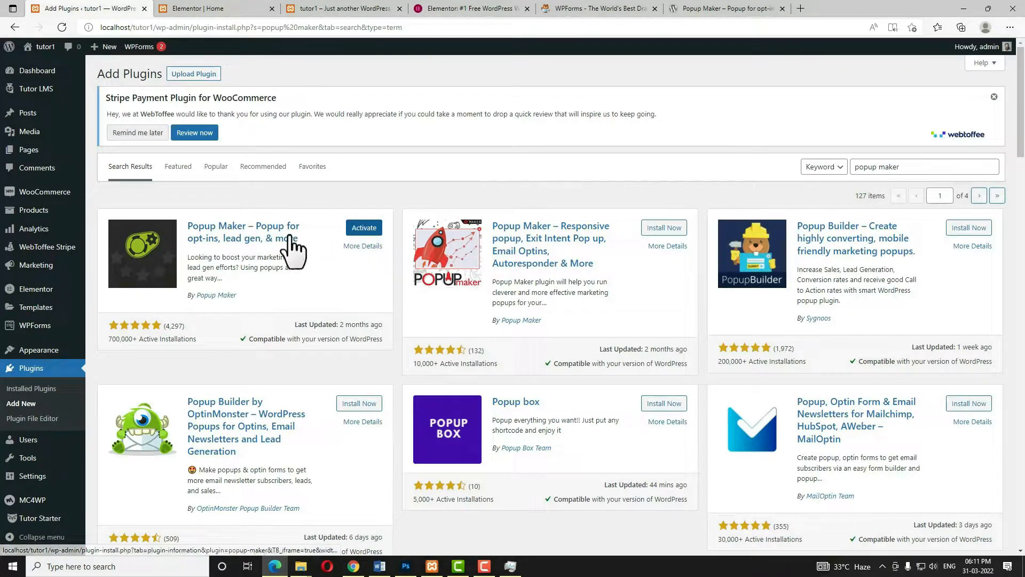
{"action": "left_click", "coordinate": [368, 228]}
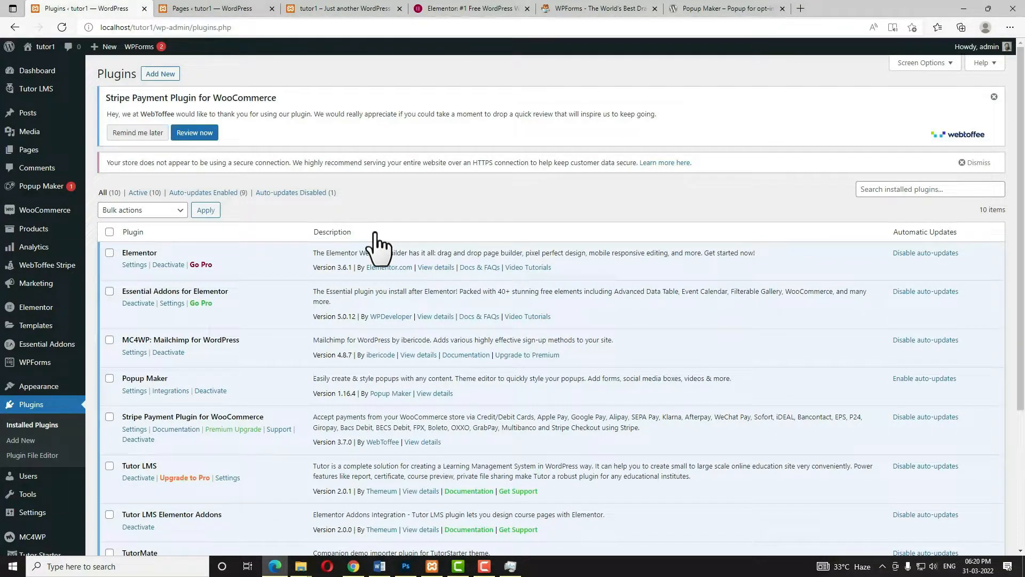
Create a new WPForms form from the Lead Magnet Download Form template, found by searching lead
{"action": "left_click", "coordinate": [45, 365]}
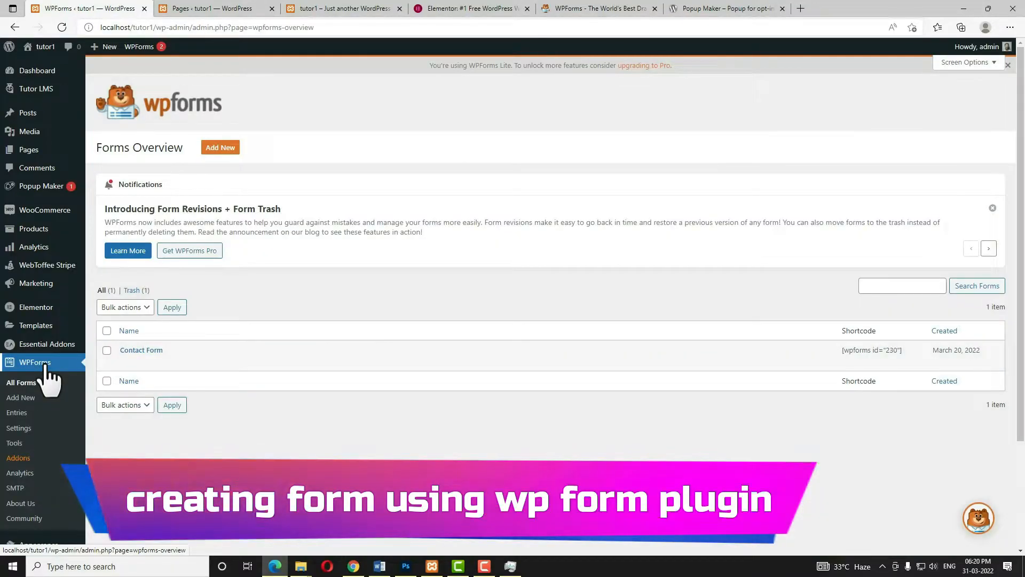
{"action": "left_click", "coordinate": [231, 149]}
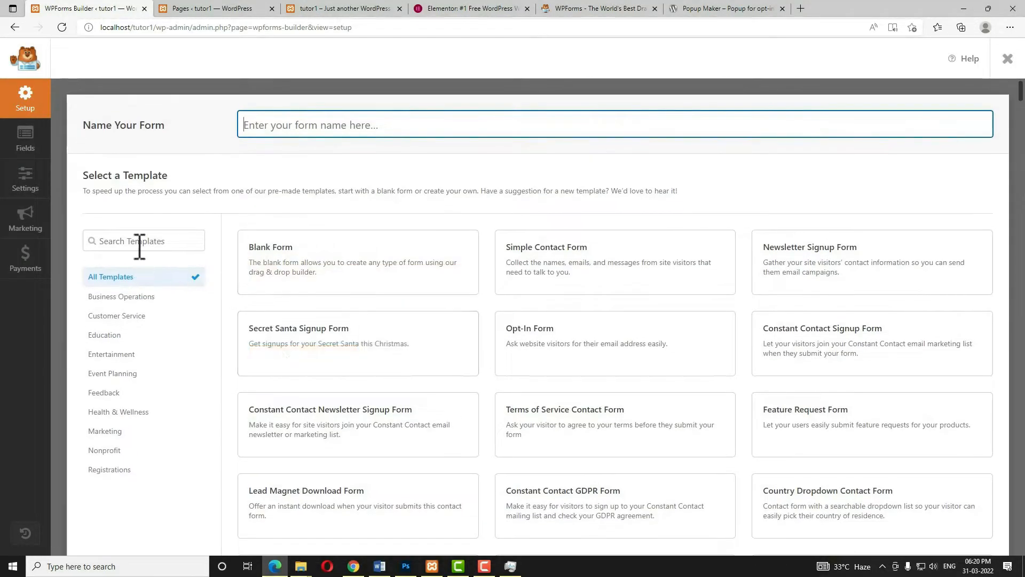
{"action": "left_click", "coordinate": [137, 240]}
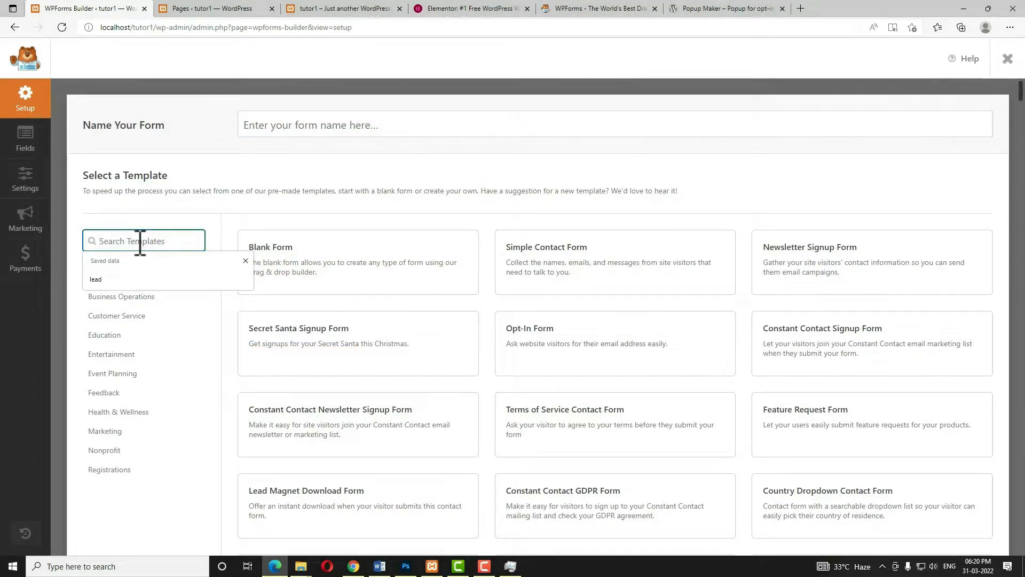
{"action": "type", "text": "lead"}
{"action": "mouse_move", "coordinate": [287, 252]}
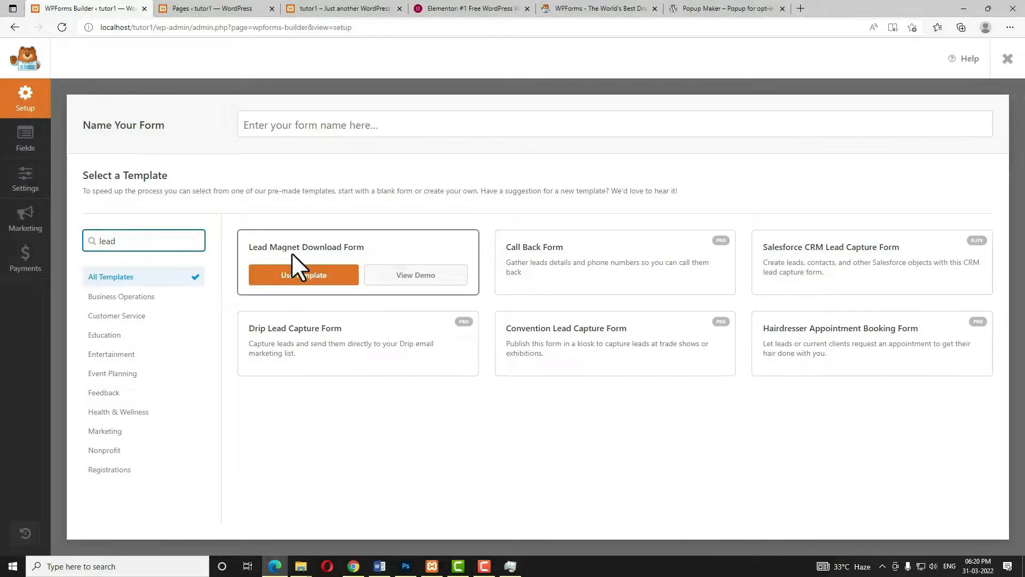
{"action": "left_click", "coordinate": [318, 276]}
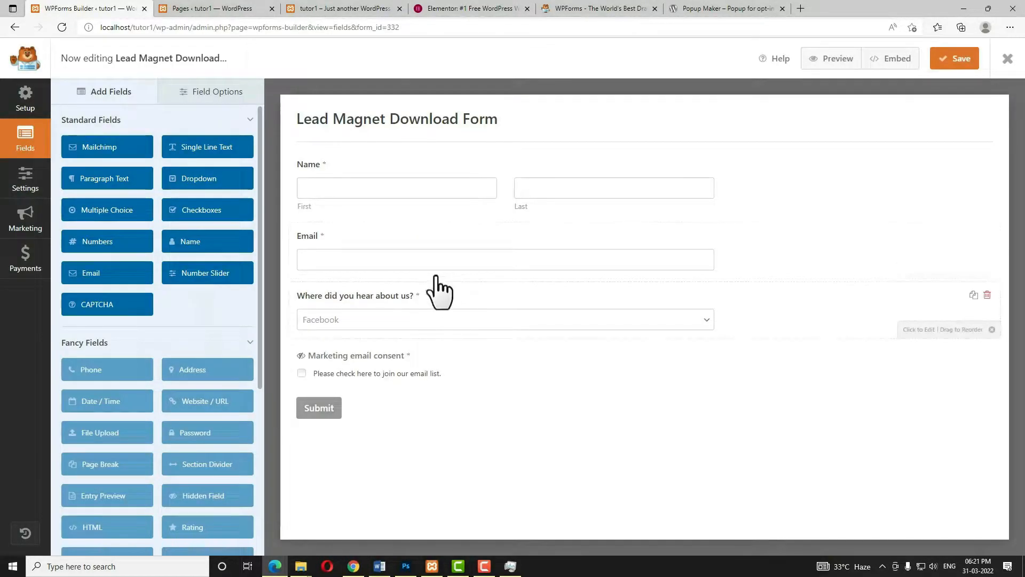
Delete the "Where did you hear about us?" dropdown field from the form
{"action": "left_click", "coordinate": [459, 291]}
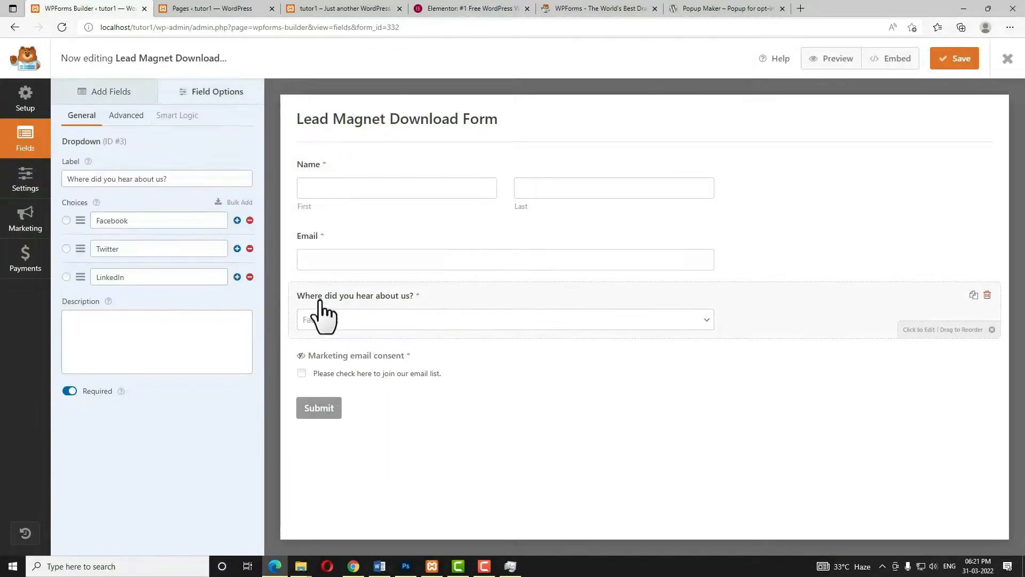
{"action": "left_click", "coordinate": [987, 296]}
{"action": "left_click", "coordinate": [491, 327]}
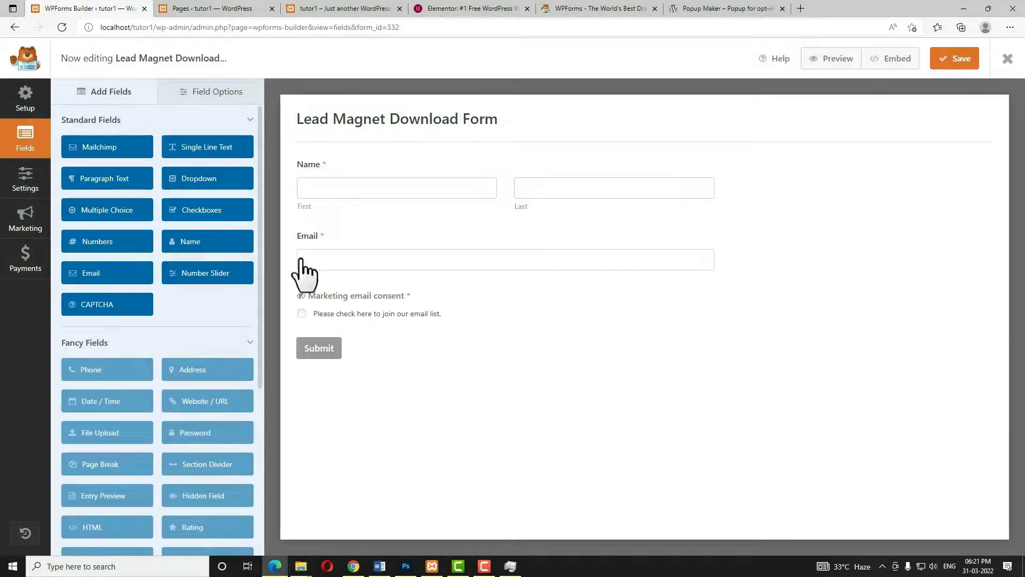
Add a Numbers field below Email, label it Phone Numbers and make it required
{"action": "left_click_drag", "start_coordinate": [103, 243], "coordinate": [347, 288]}
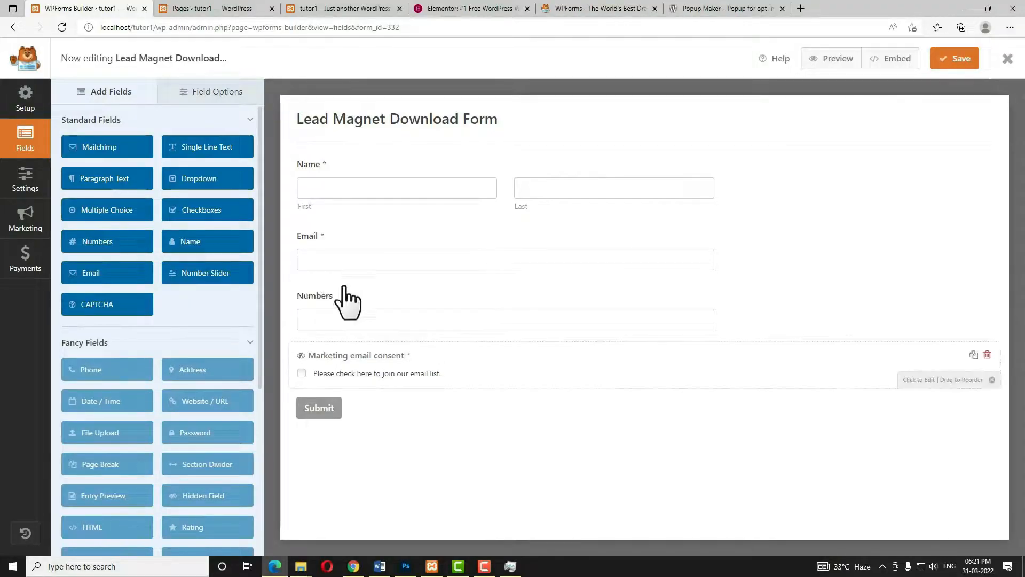
{"action": "left_click", "coordinate": [389, 314]}
{"action": "left_click", "coordinate": [69, 181]}
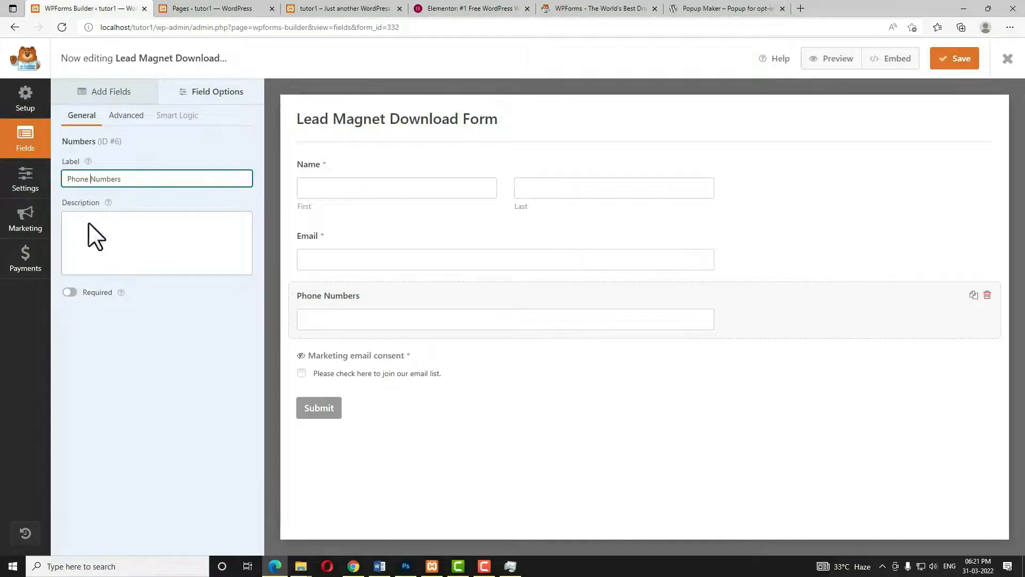
{"action": "left_click", "coordinate": [71, 294]}
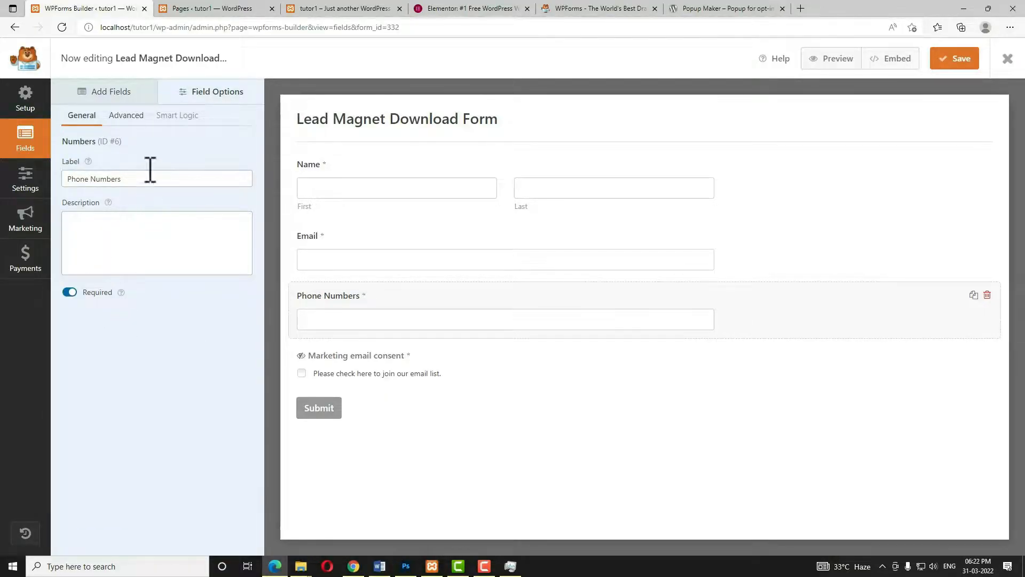
Rename the form as Lead creation in its setup
{"action": "left_click", "coordinate": [27, 99]}
{"action": "left_click_drag", "start_coordinate": [433, 126], "coordinate": [273, 128]}
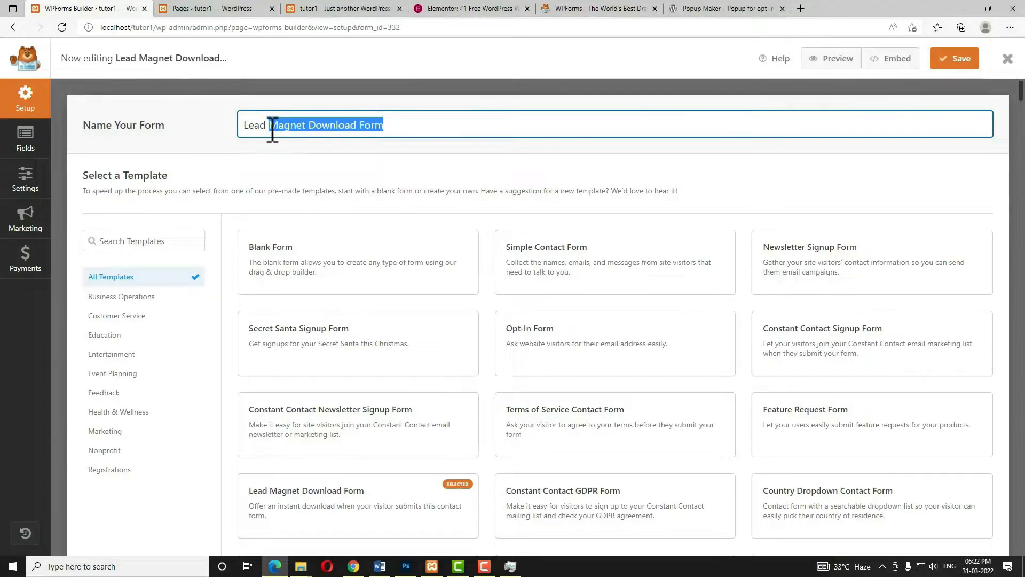
{"action": "type", "text": "creation"}
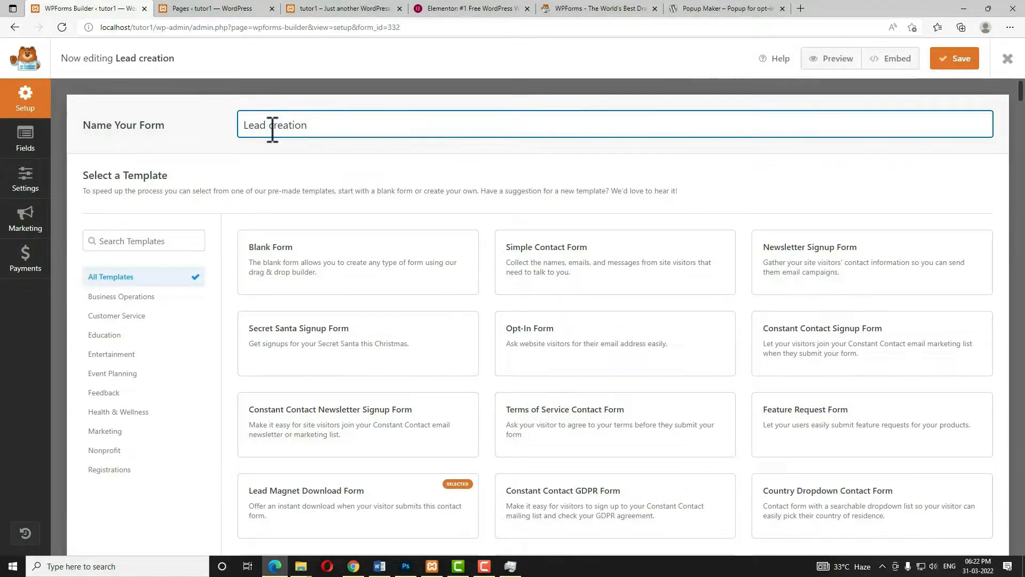
Replace the form's default confirmation message with the text "Click here to download your eBook"
{"action": "left_click", "coordinate": [24, 192]}
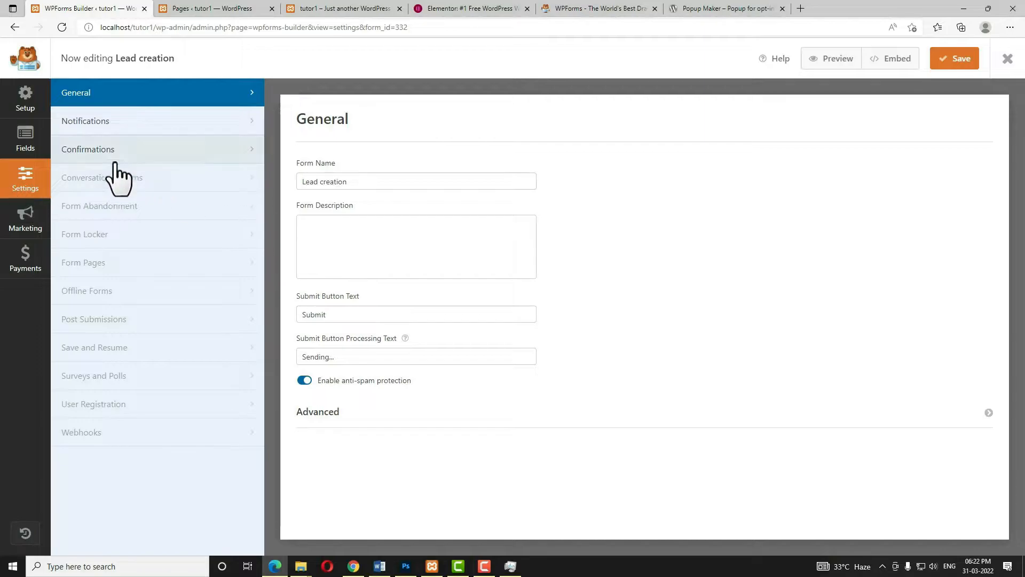
{"action": "left_click", "coordinate": [90, 158]}
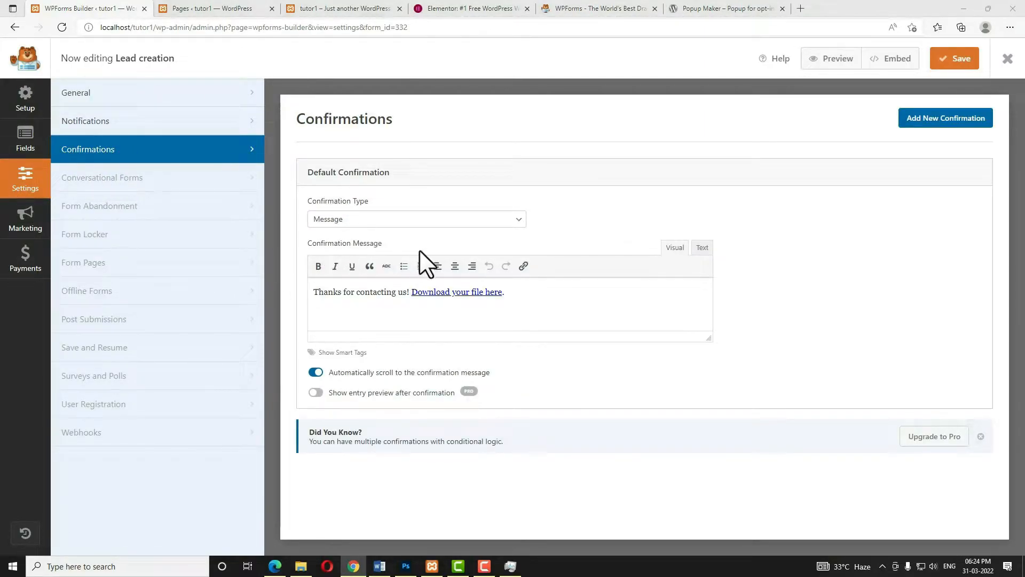
{"action": "triple_click", "coordinate": [534, 293]}
{"action": "key", "text": "BackSpace"}
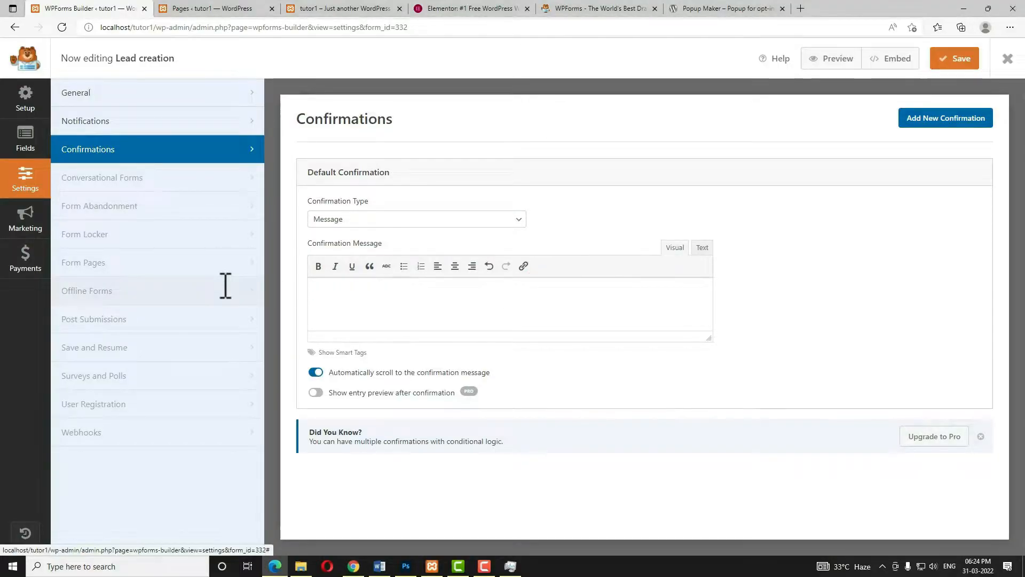
{"action": "left_click", "coordinate": [446, 295]}
{"action": "type", "text": "Click here to download your ebook"}
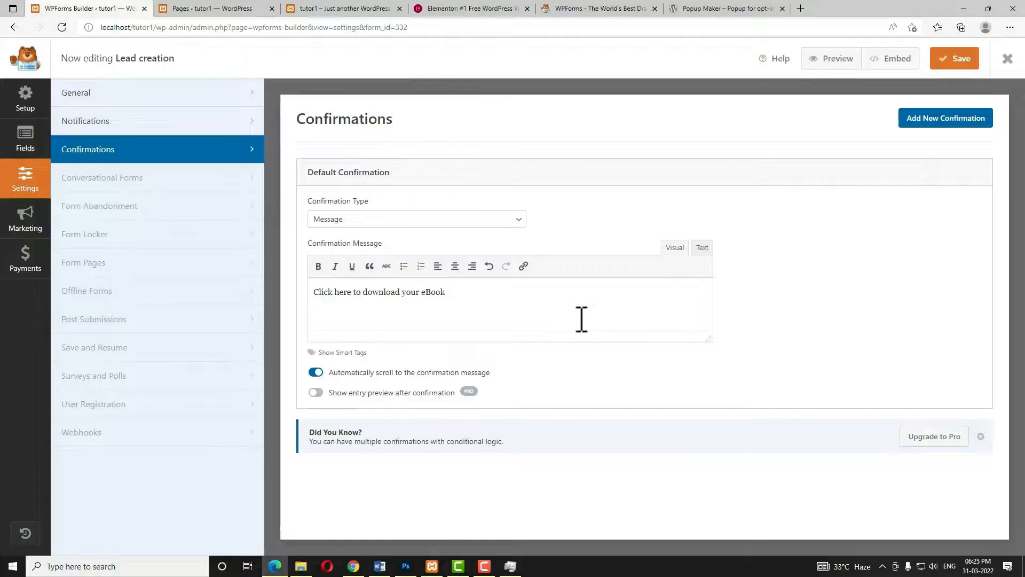
Upload the BASIC OF STOCK PDF from the Desktop to the site's media library and copy its file URL
{"action": "left_click", "coordinate": [192, 8]}
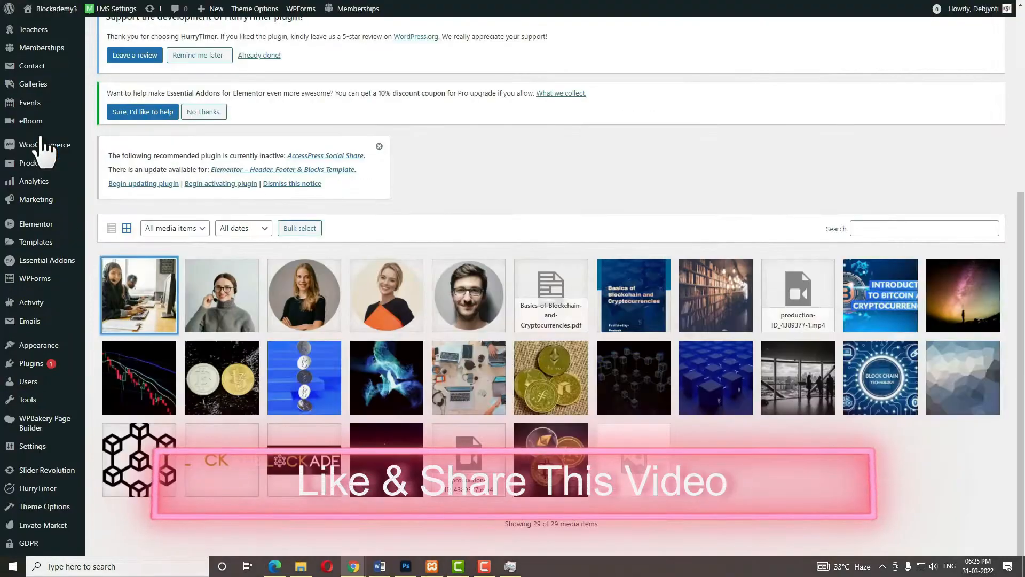
{"action": "left_click", "coordinate": [302, 567]}
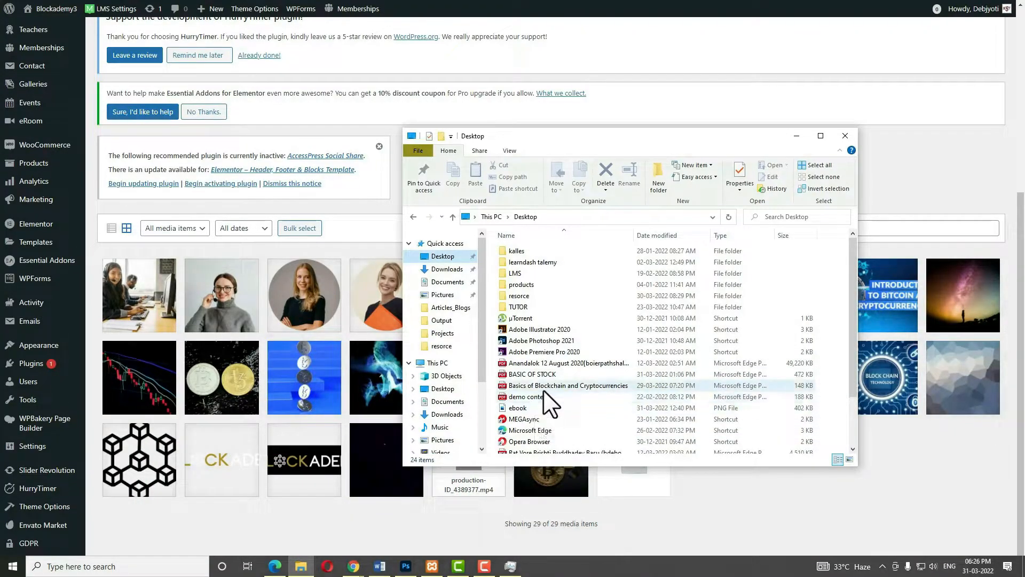
{"action": "left_click", "coordinate": [531, 374]}
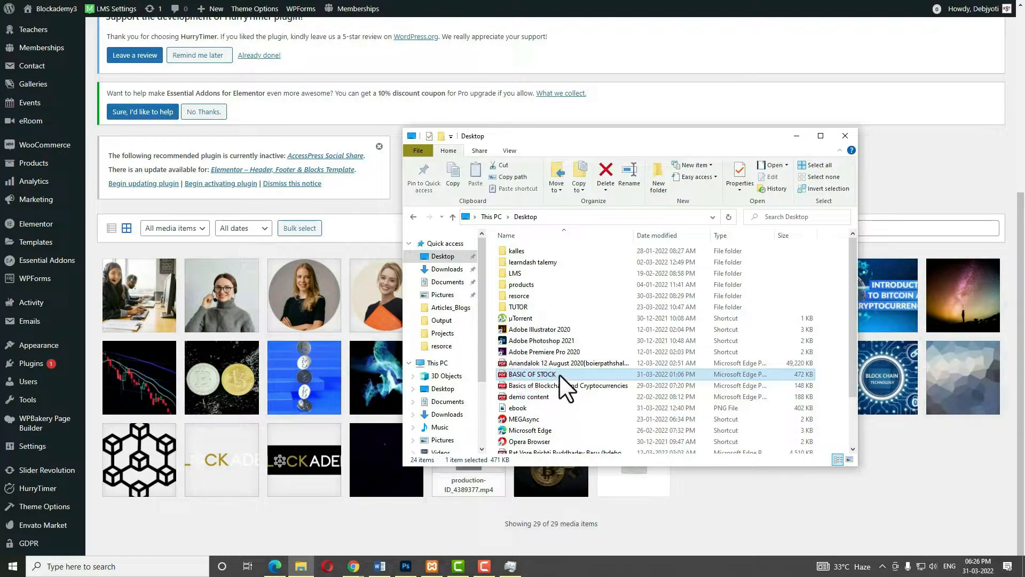
{"action": "left_click_drag", "start_coordinate": [559, 374], "coordinate": [899, 470]}
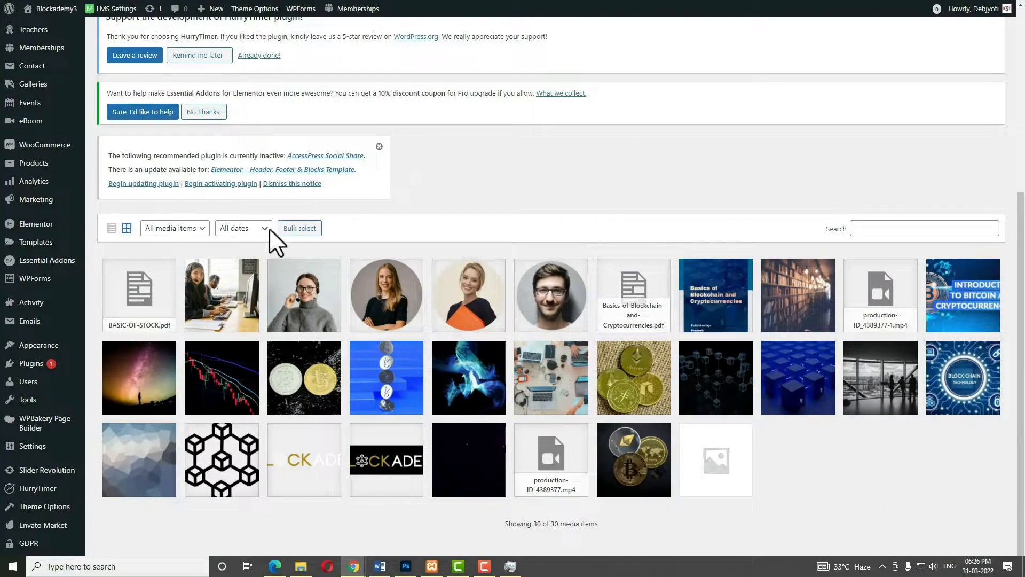
{"action": "left_click", "coordinate": [143, 291]}
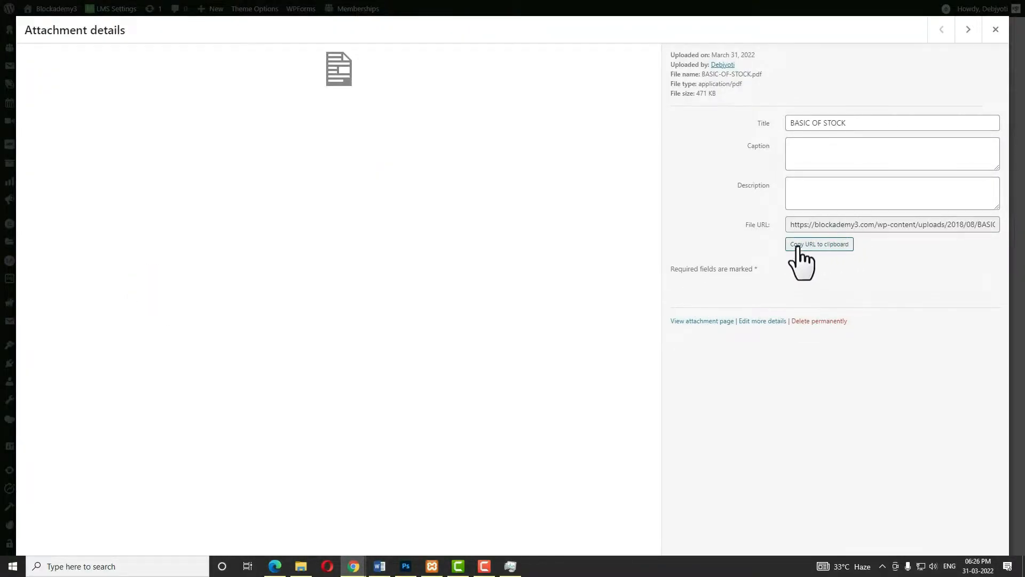
{"action": "left_click", "coordinate": [835, 245]}
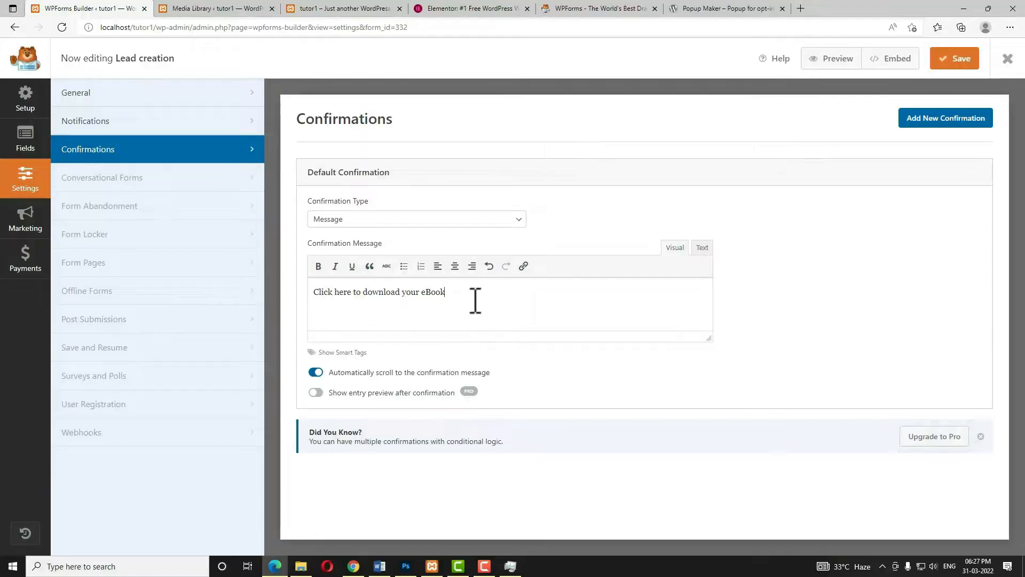
Link the whole confirmation message text to the copied BASIC-OF-STOCK.pdf URL
{"action": "left_click_drag", "start_coordinate": [466, 293], "coordinate": [309, 288]}
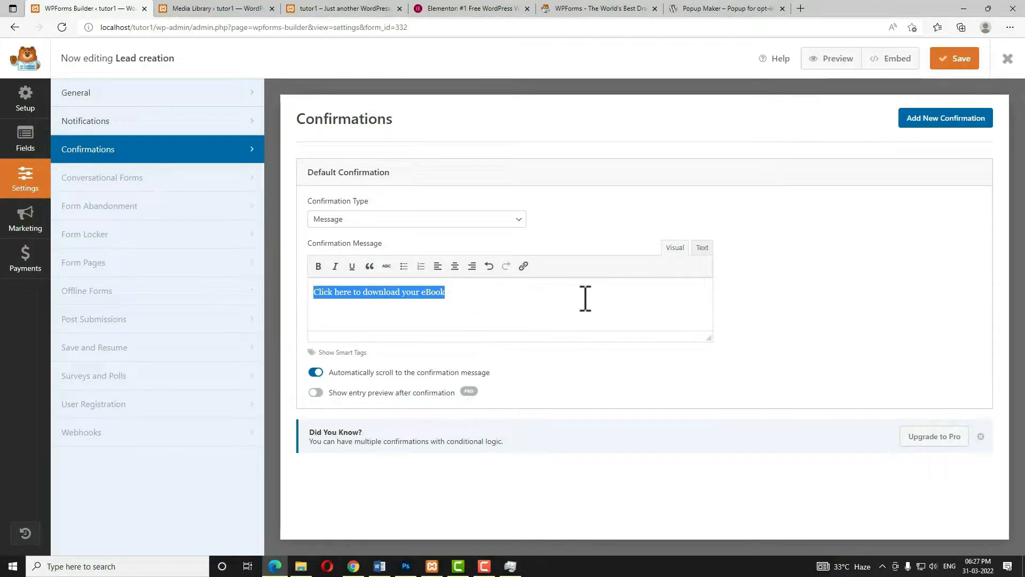
{"action": "left_click", "coordinate": [524, 267]}
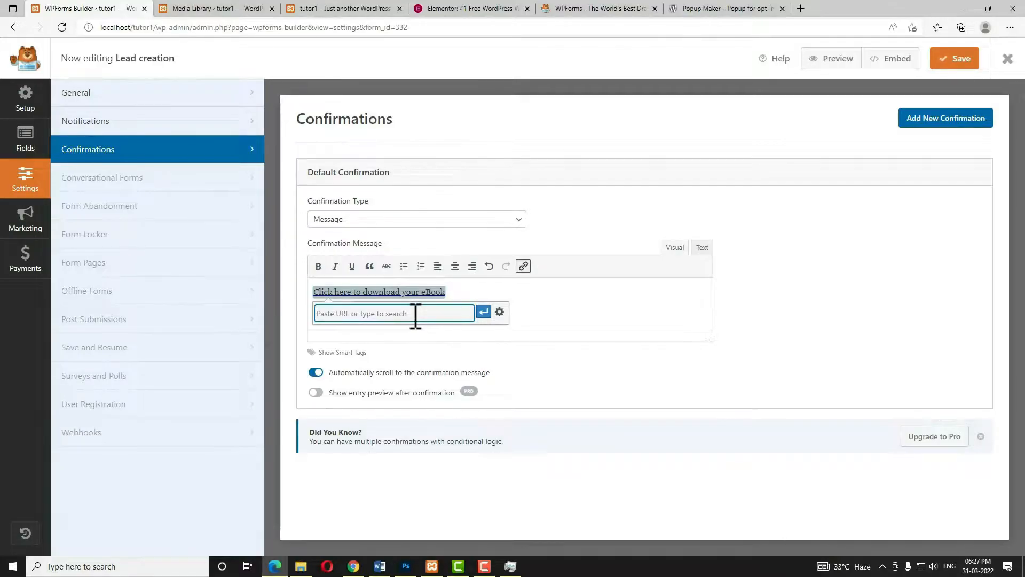
{"action": "key", "text": "ctrl+v"}
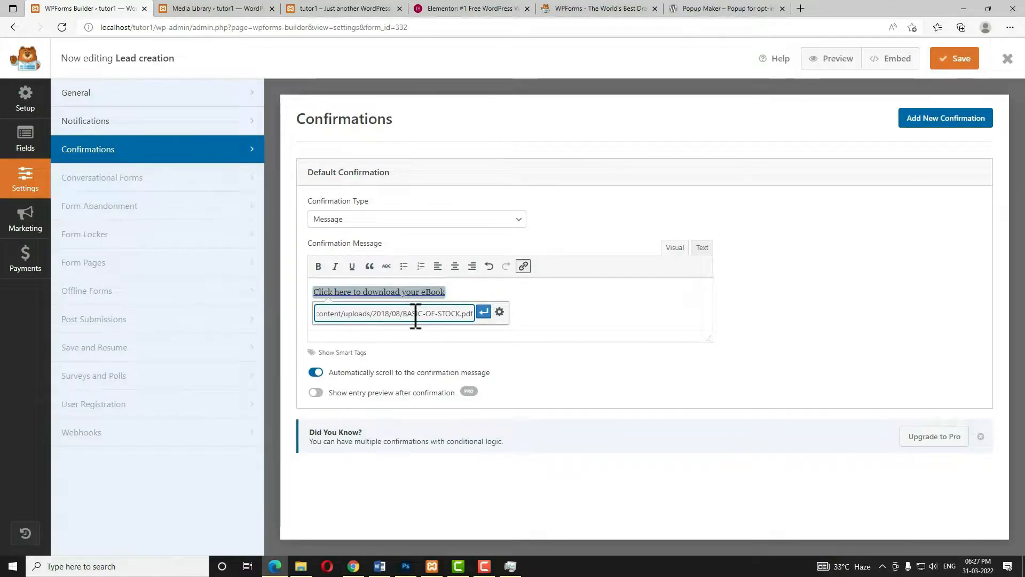
{"action": "left_click", "coordinate": [483, 314]}
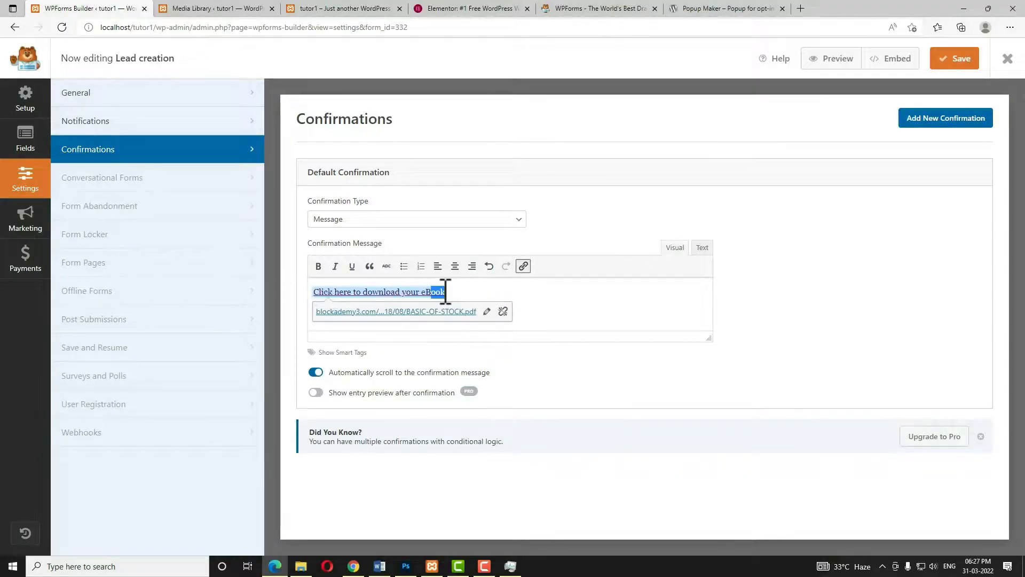
Make the linked confirmation message bold, and save the form before leaving the form builder
{"action": "left_click_drag", "start_coordinate": [467, 291], "coordinate": [285, 287]}
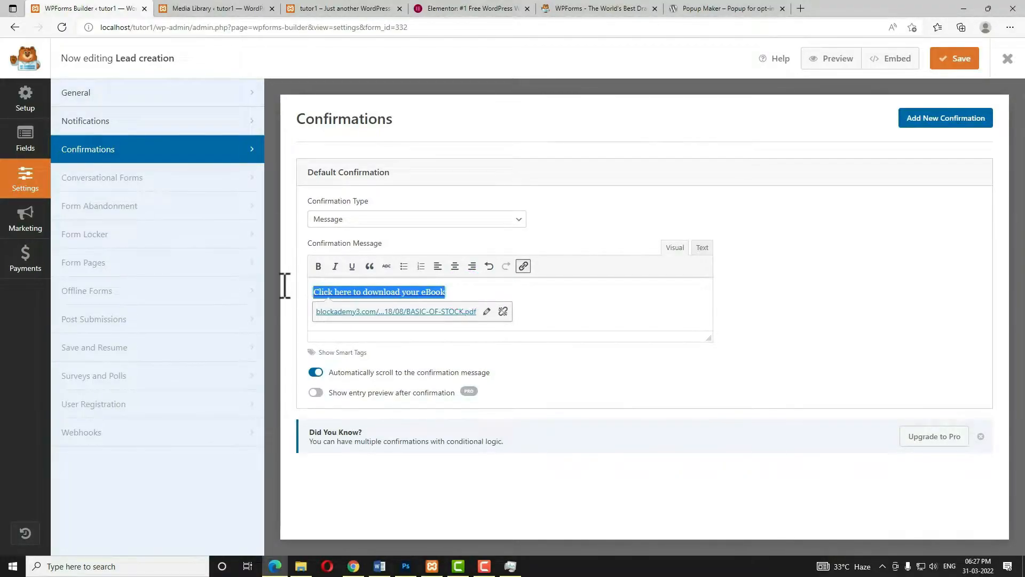
{"action": "left_click", "coordinate": [318, 266]}
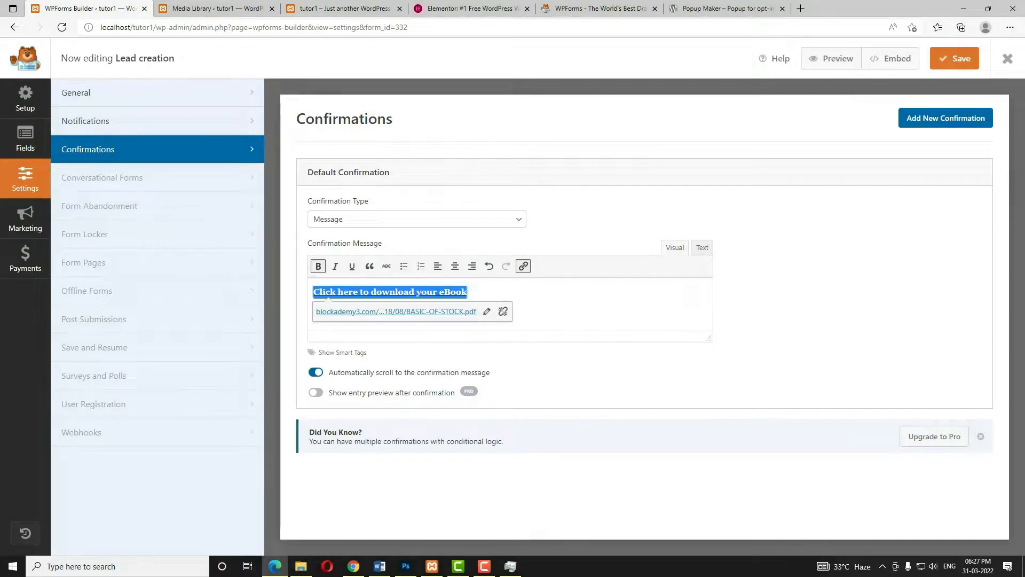
{"action": "left_click", "coordinate": [961, 60]}
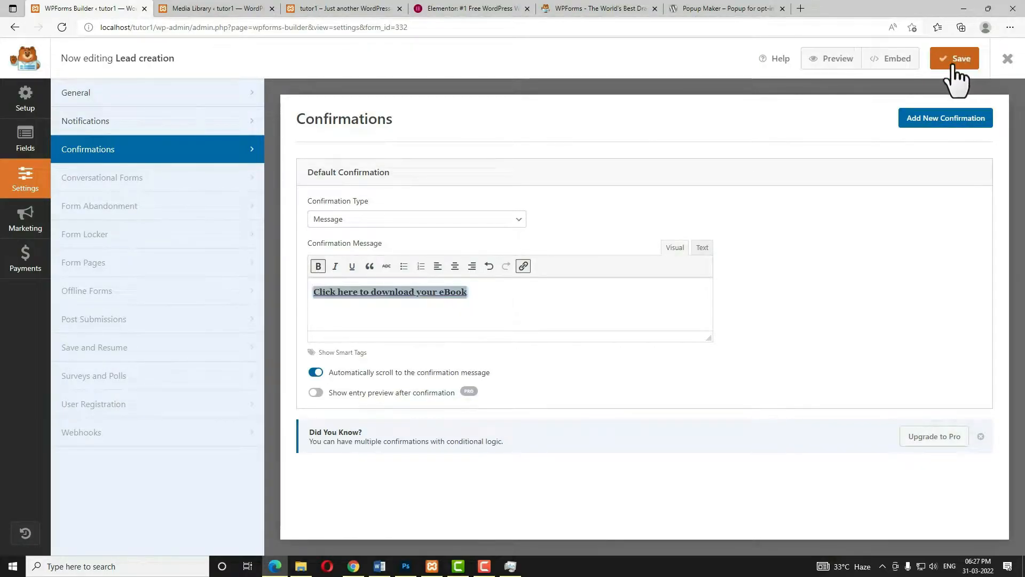
{"action": "left_click", "coordinate": [1006, 60]}
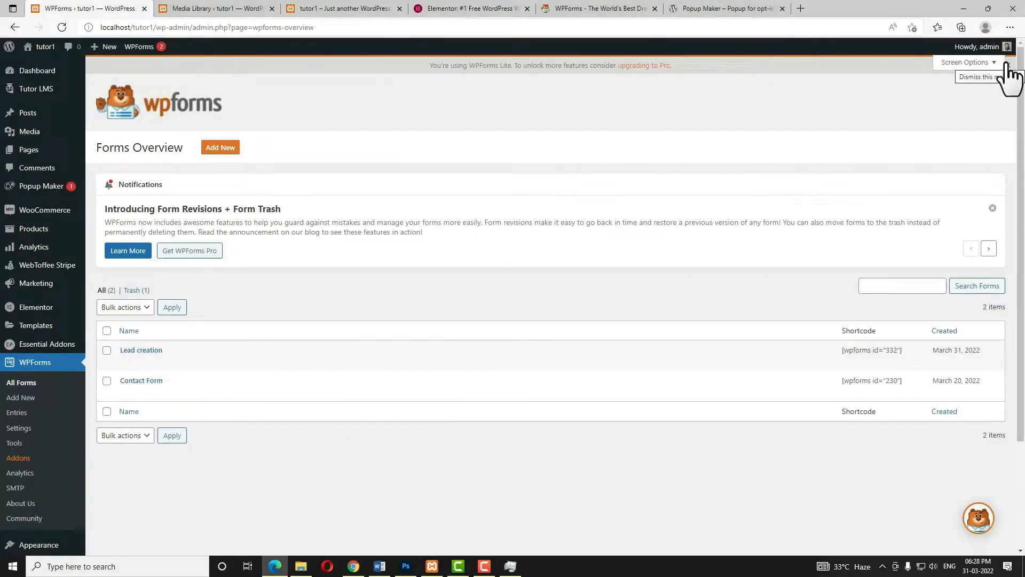
Create a Popup Maker popup named lead generation with the content "After submitting this form you will get the ebook download link."
{"action": "left_click", "coordinate": [47, 189]}
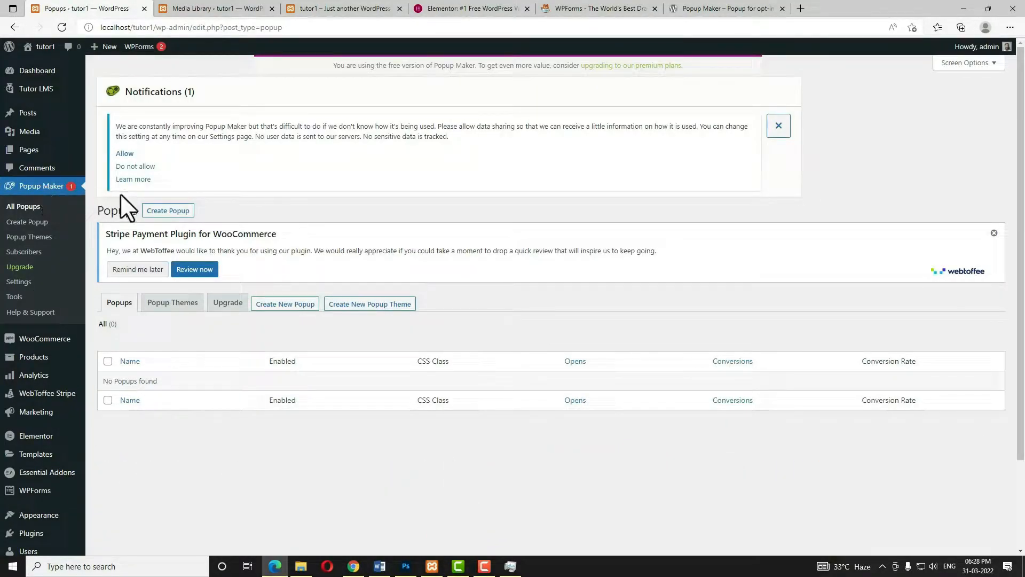
{"action": "left_click", "coordinate": [169, 211]}
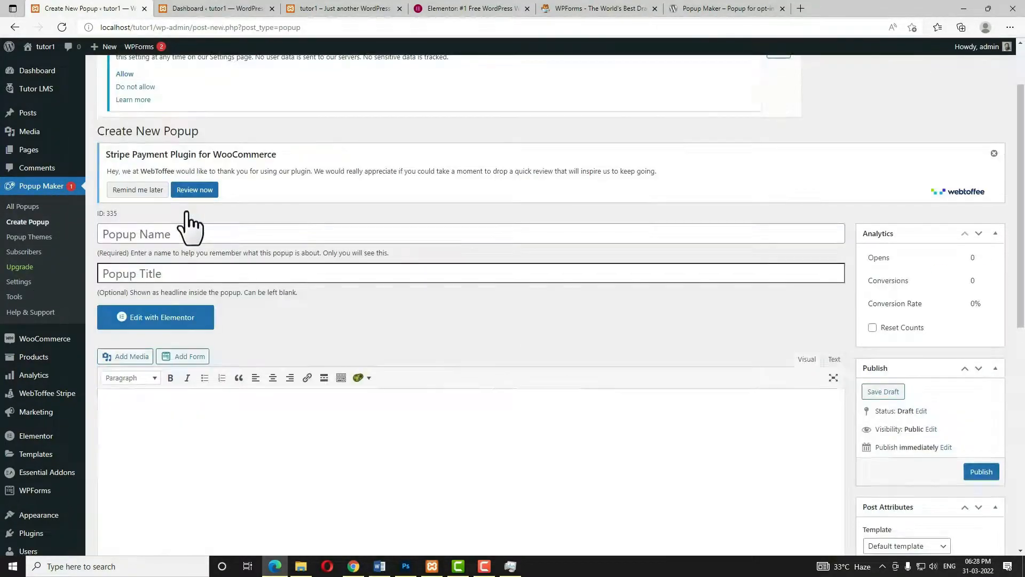
{"action": "left_click", "coordinate": [181, 235]}
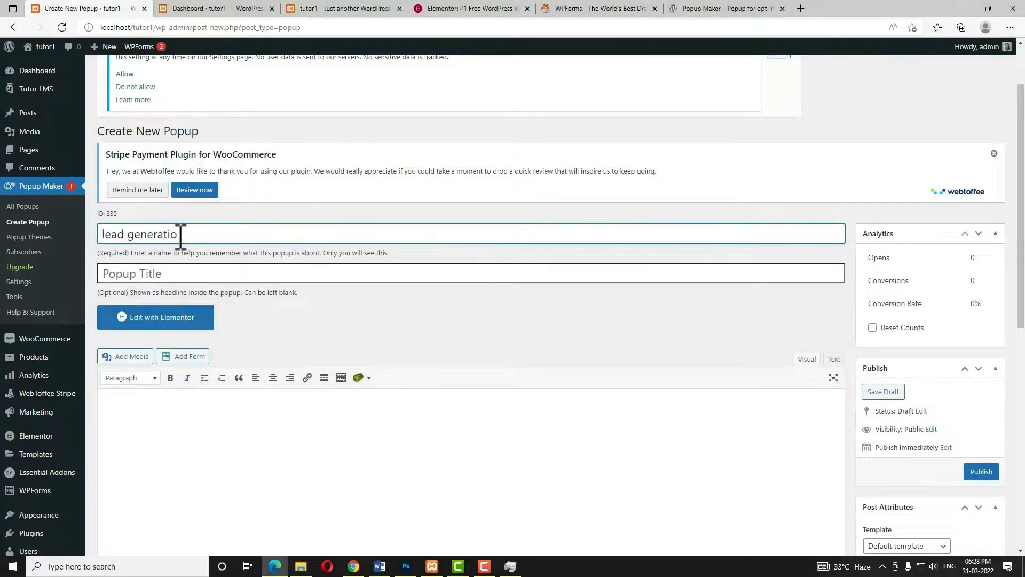
{"action": "type", "text": "lead generation"}
{"action": "scroll", "coordinate": [181, 235], "scroll_direction": "down", "scroll_amount": 2}
{"action": "left_click", "coordinate": [219, 341]}
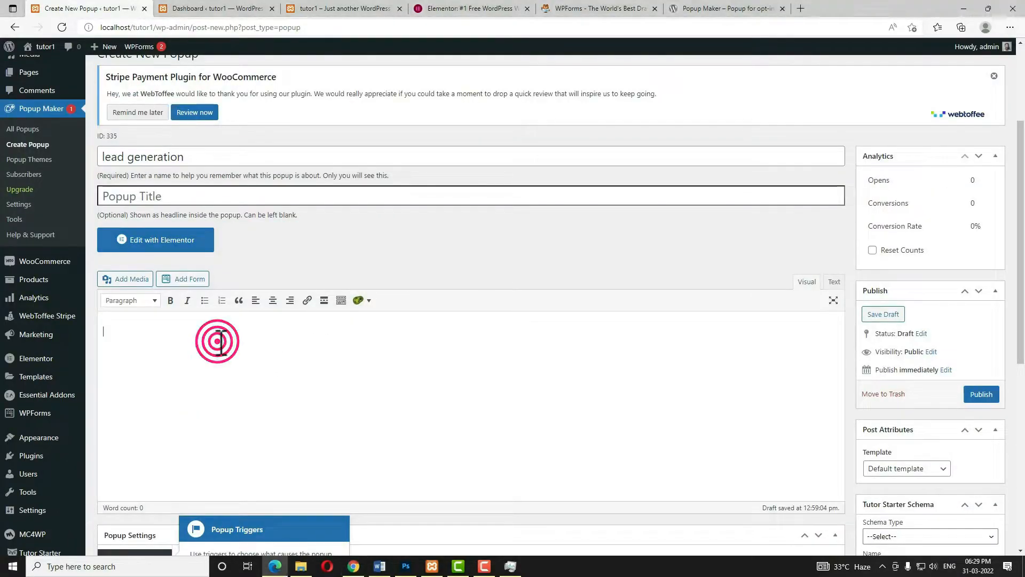
{"action": "key", "text": "ctrl+v"}
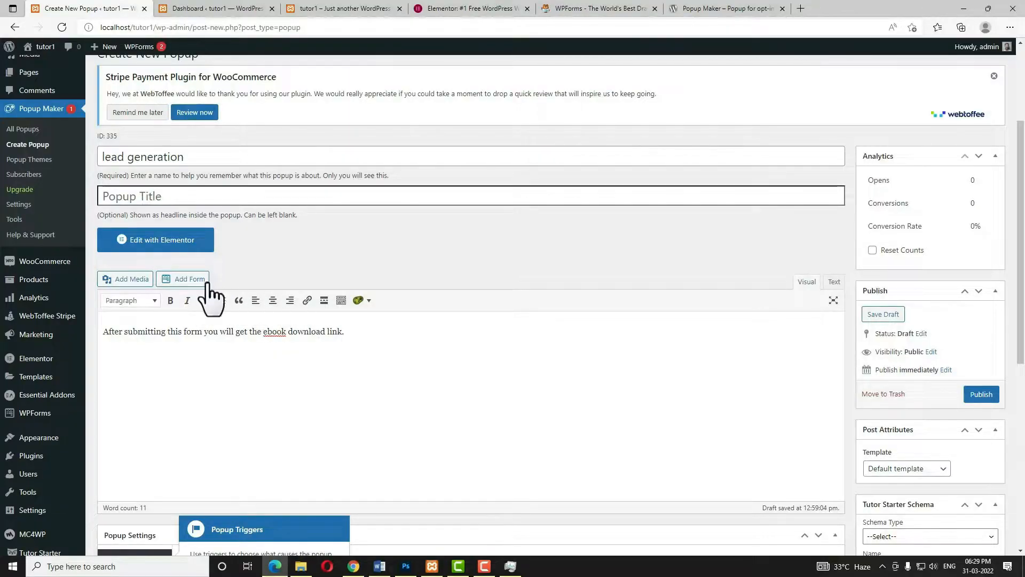
Insert the Lead creation form into the popup content and format the introductory sentence as Heading 4
{"action": "left_click", "coordinate": [191, 279]}
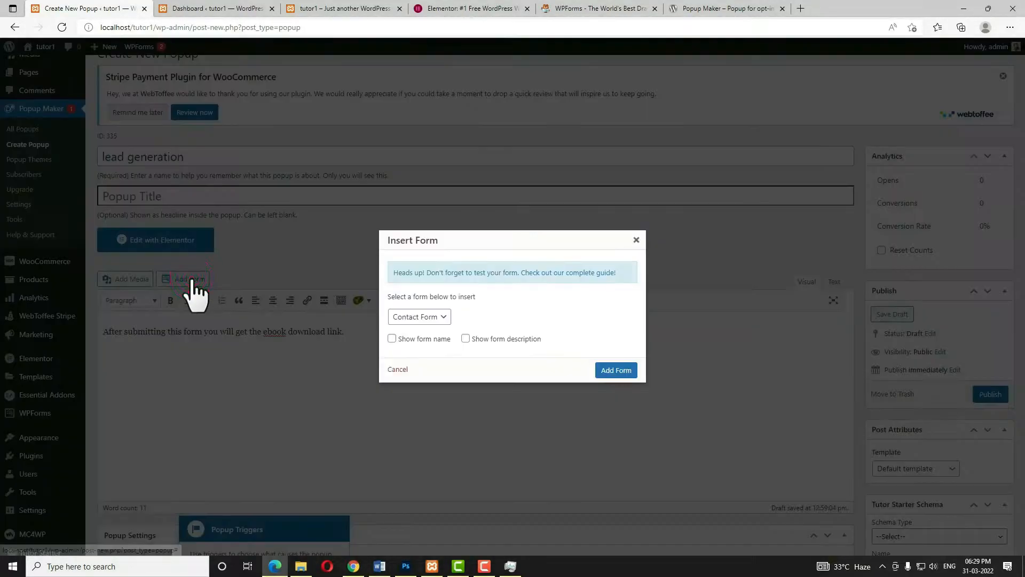
{"action": "left_click", "coordinate": [436, 317]}
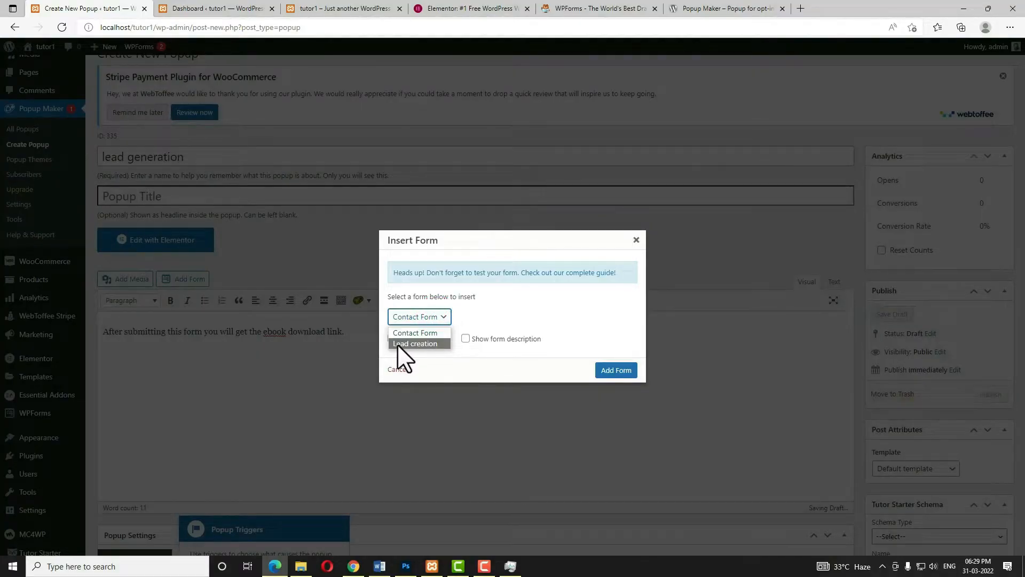
{"action": "left_click", "coordinate": [431, 344]}
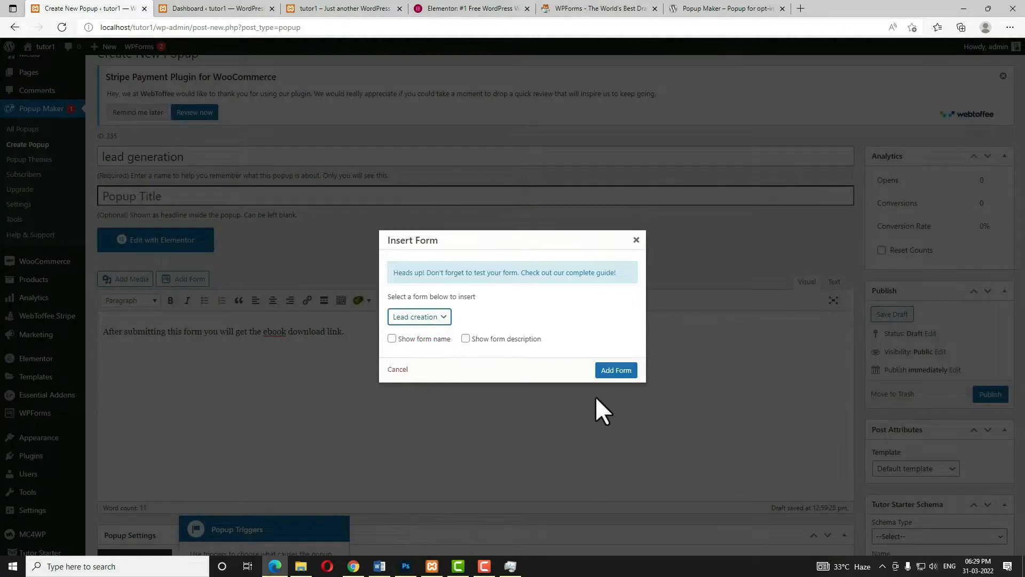
{"action": "left_click", "coordinate": [617, 371]}
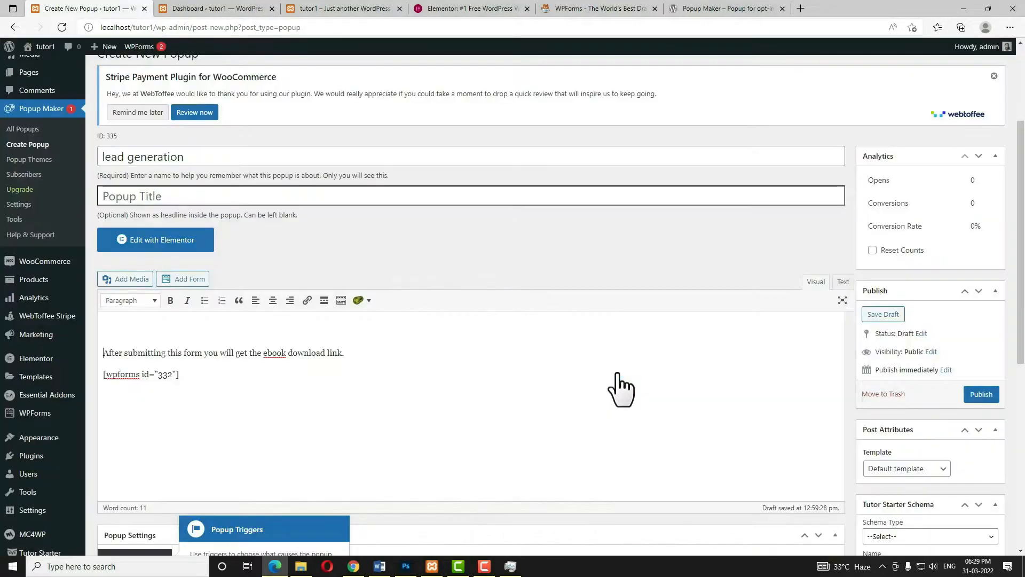
{"action": "left_click_drag", "start_coordinate": [368, 353], "coordinate": [124, 355]}
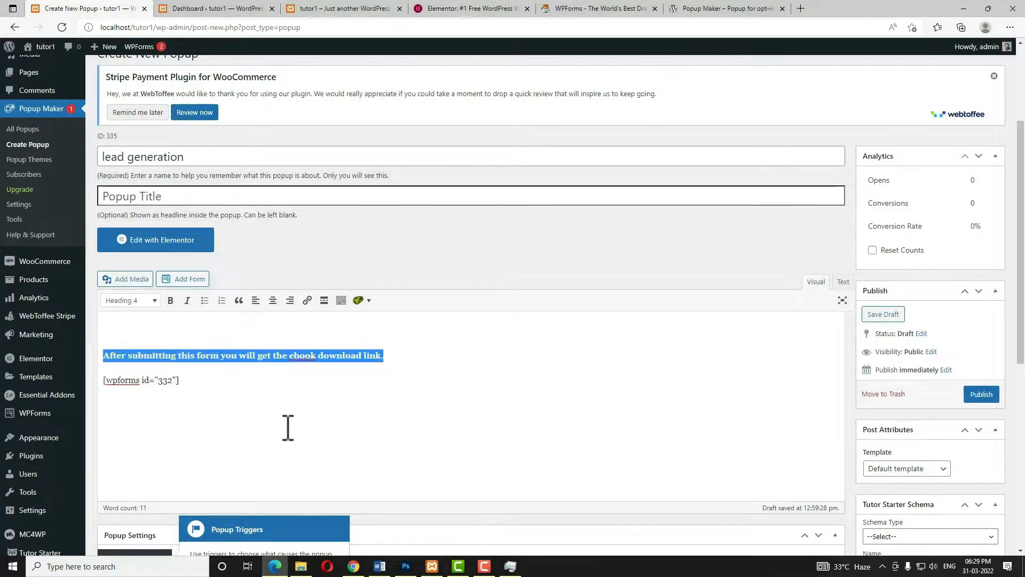
Add a Click Open trigger to the popup, with the option that prevents repeat display using a cookie turned off
{"action": "scroll", "coordinate": [287, 427], "scroll_direction": "down", "scroll_amount": 3}
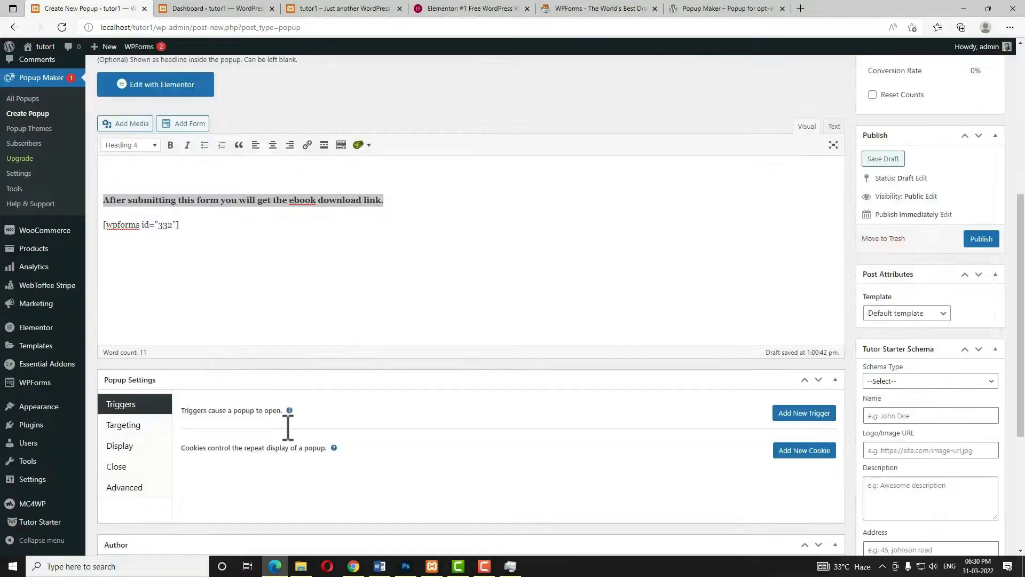
{"action": "left_click", "coordinate": [798, 415]}
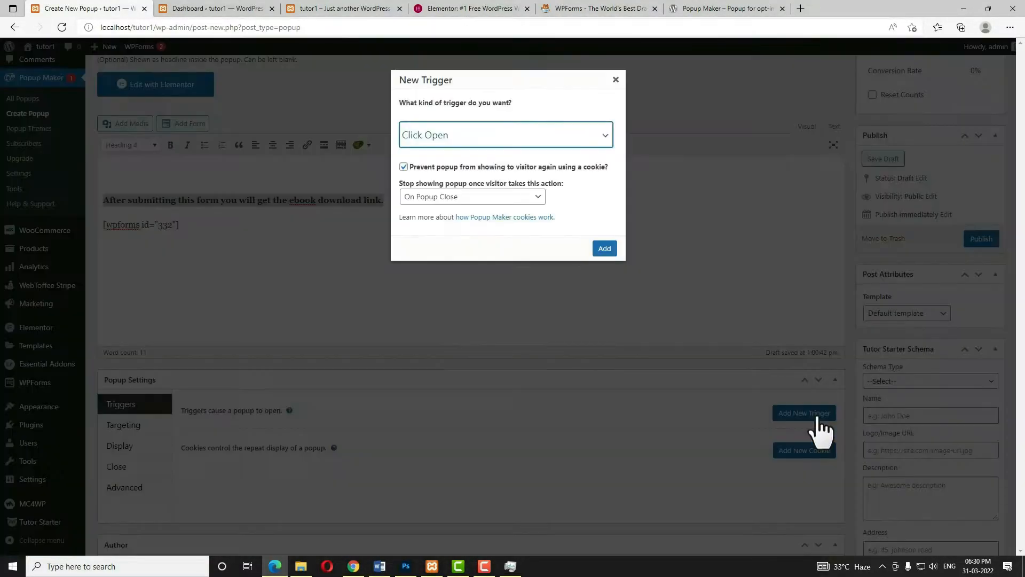
{"action": "left_click", "coordinate": [602, 136]}
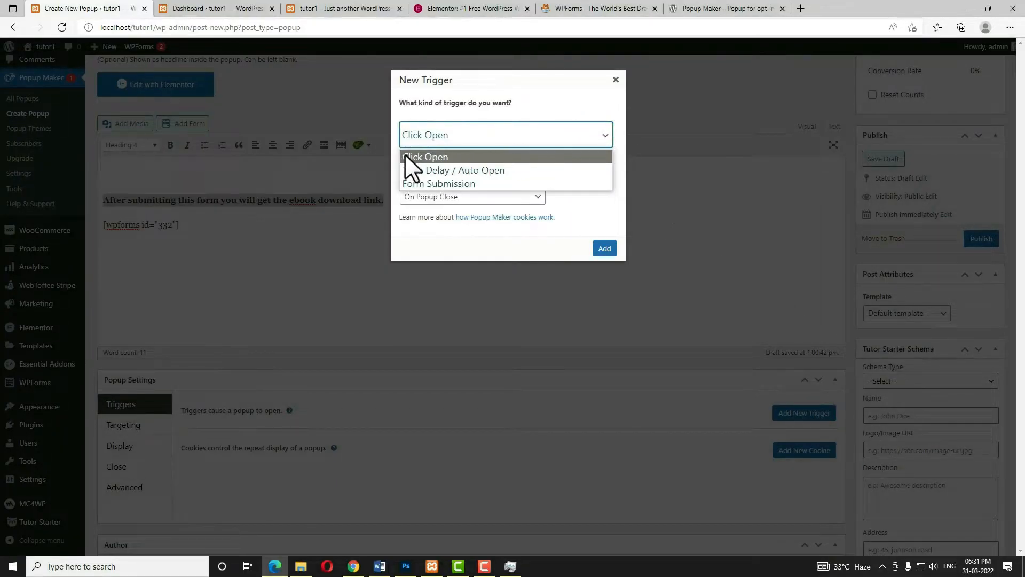
{"action": "left_click", "coordinate": [448, 159]}
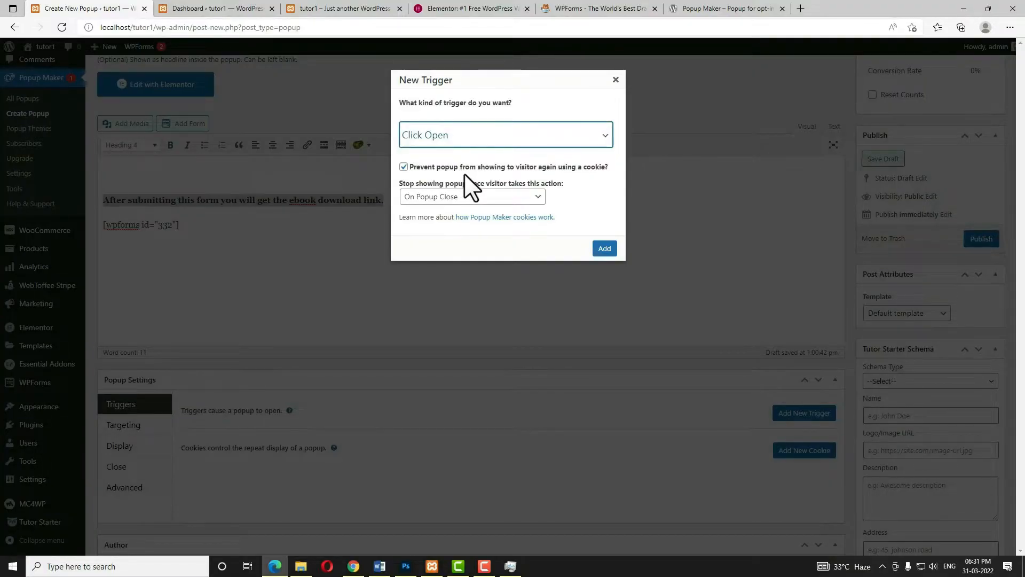
{"action": "left_click", "coordinate": [404, 167]}
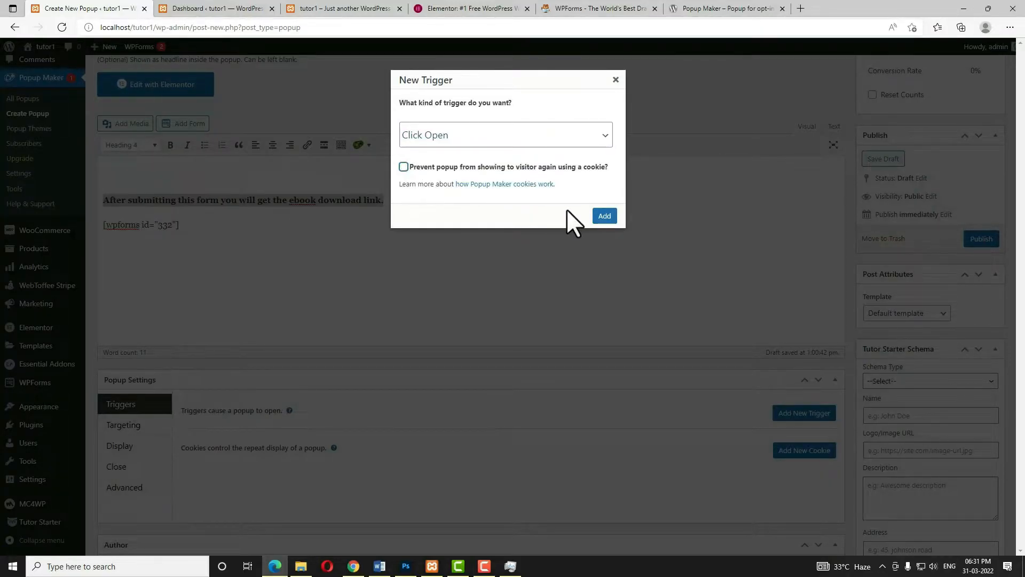
{"action": "left_click", "coordinate": [605, 216]}
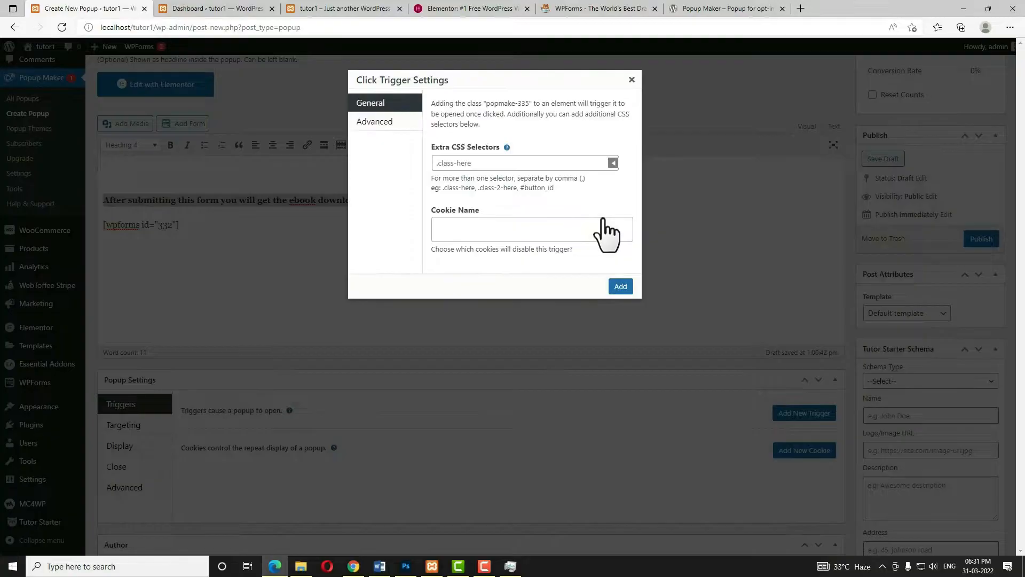
{"action": "left_click", "coordinate": [623, 288]}
{"action": "scroll", "coordinate": [629, 304], "scroll_direction": "down", "scroll_amount": 1}
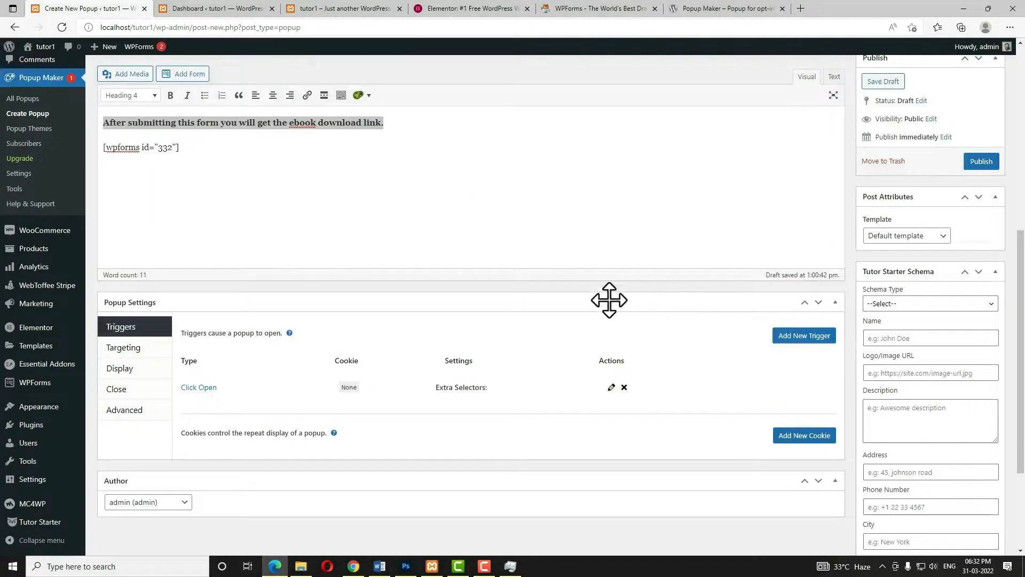
Apply the Center Popup display preset and set the popup theme to Light Box
{"action": "left_click", "coordinate": [141, 348]}
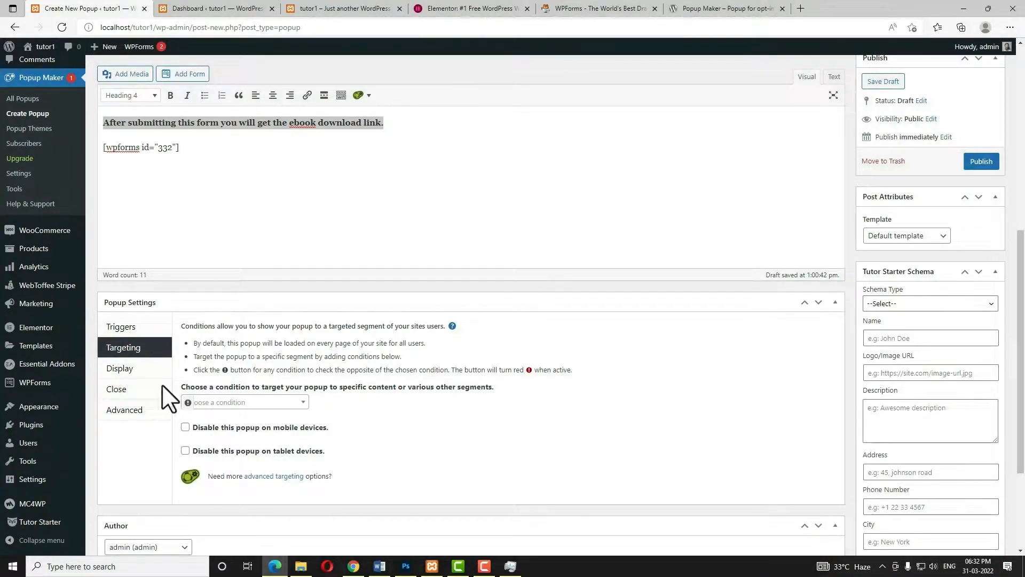
{"action": "left_click", "coordinate": [126, 372]}
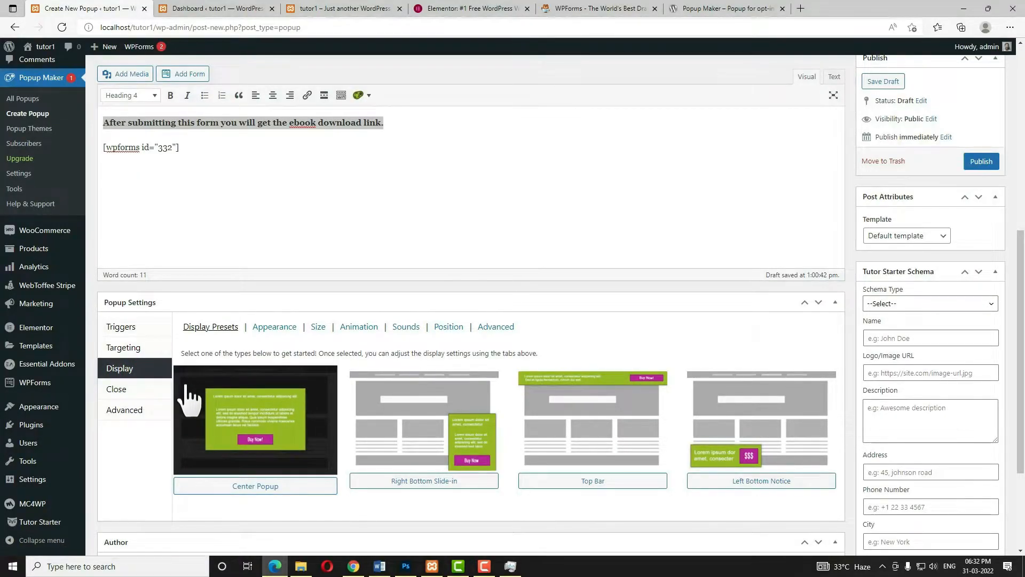
{"action": "left_click", "coordinate": [259, 487]}
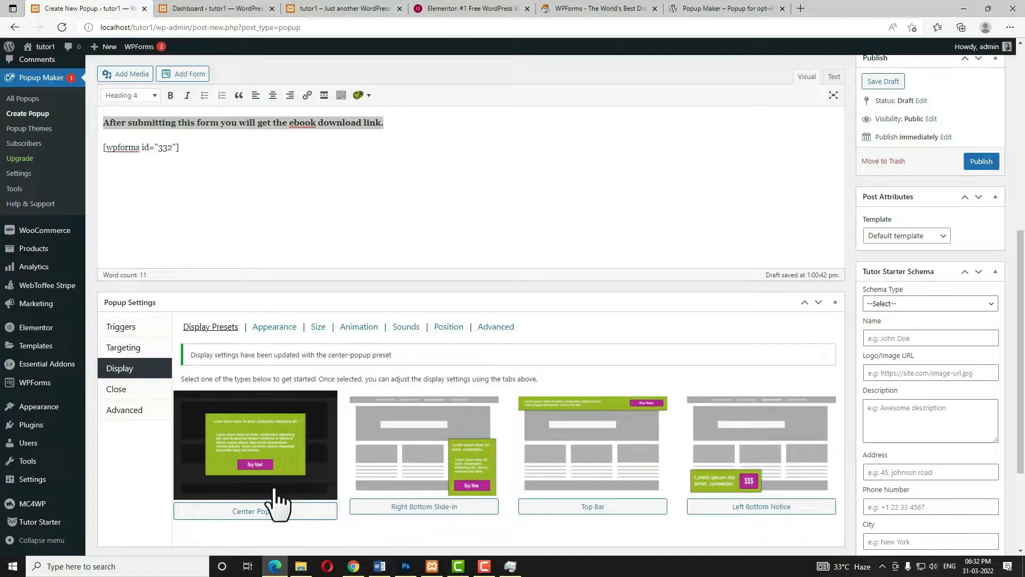
{"action": "left_click", "coordinate": [284, 328]}
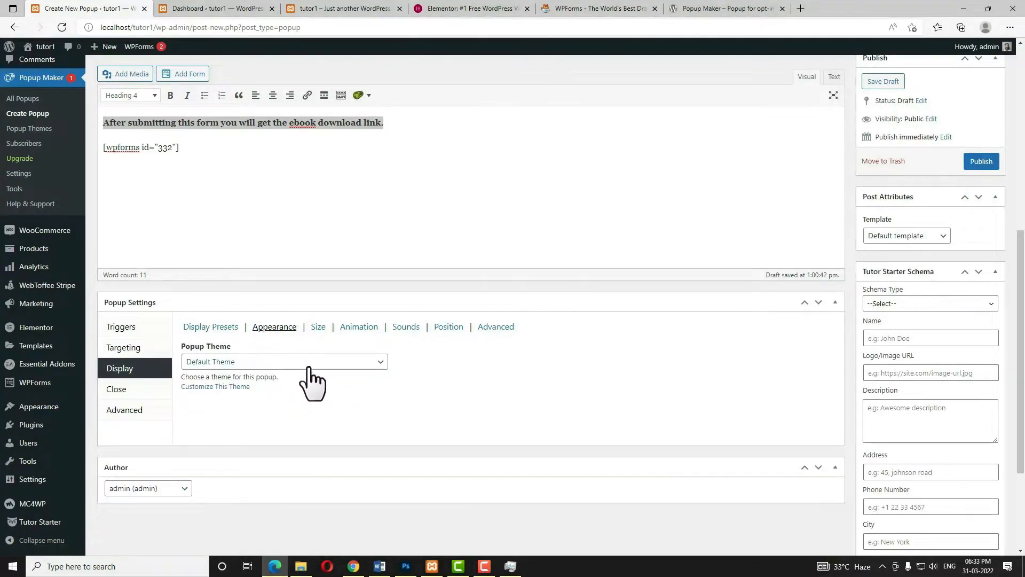
{"action": "left_click", "coordinate": [325, 361]}
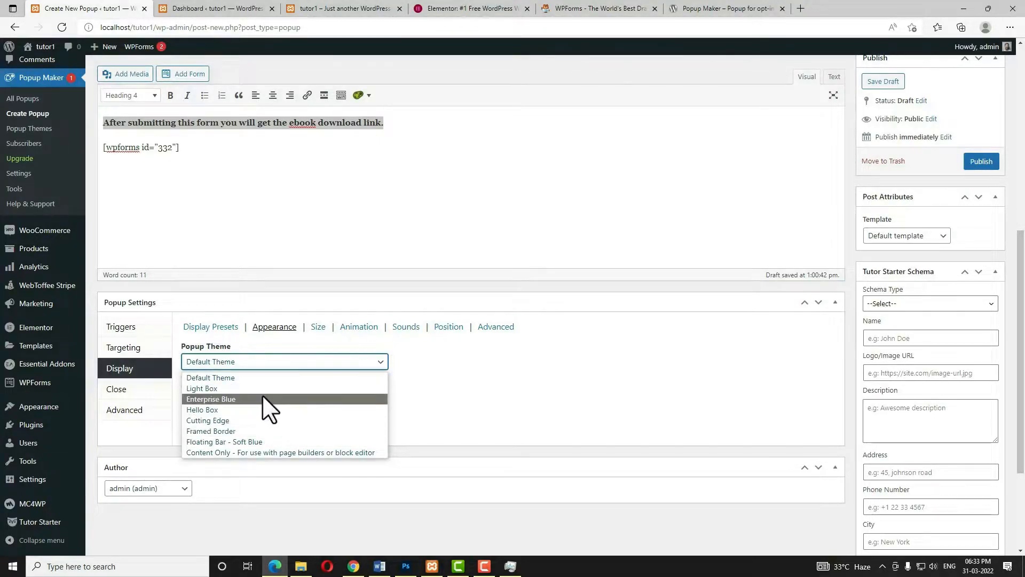
{"action": "left_click", "coordinate": [250, 388]}
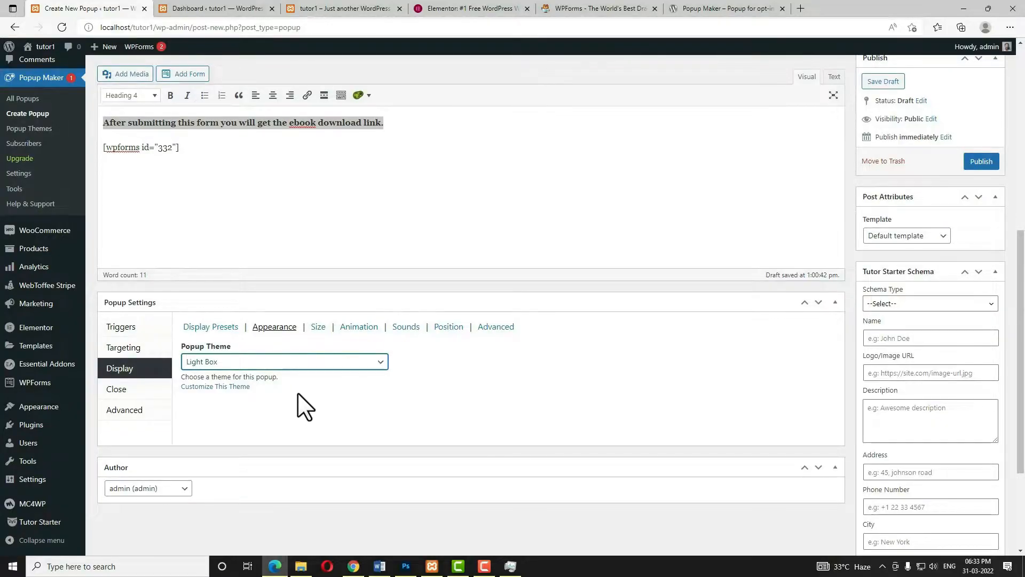
Publish the lead generation popup, cancelling the attempt to leave the page with unsaved changes
{"action": "left_click", "coordinate": [235, 388]}
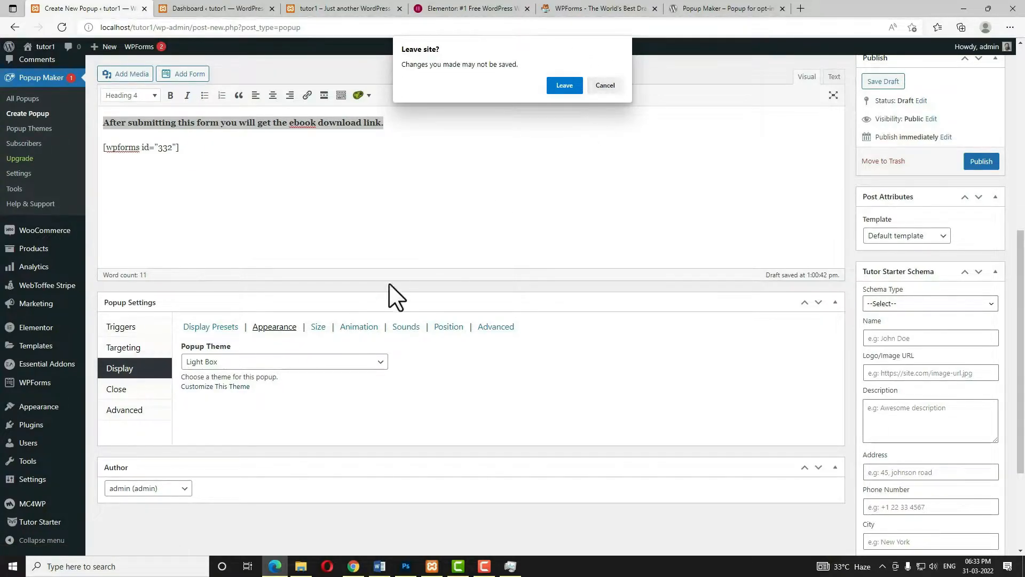
{"action": "left_click", "coordinate": [613, 86]}
{"action": "left_click", "coordinate": [982, 163]}
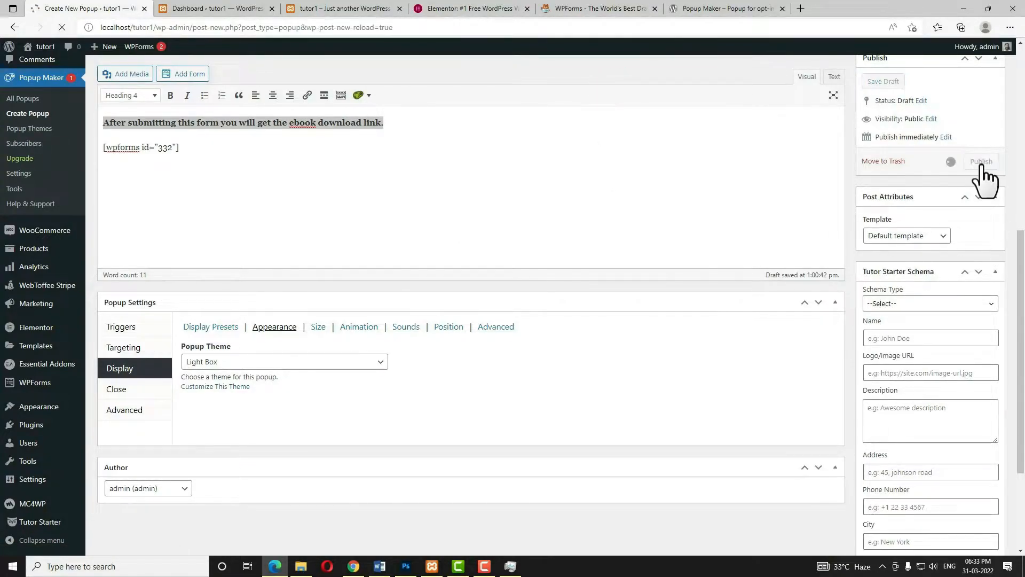
Open the Light Box theme for customization from the published popup's appearance settings
{"action": "scroll", "coordinate": [620, 288], "scroll_direction": "down", "scroll_amount": 10}
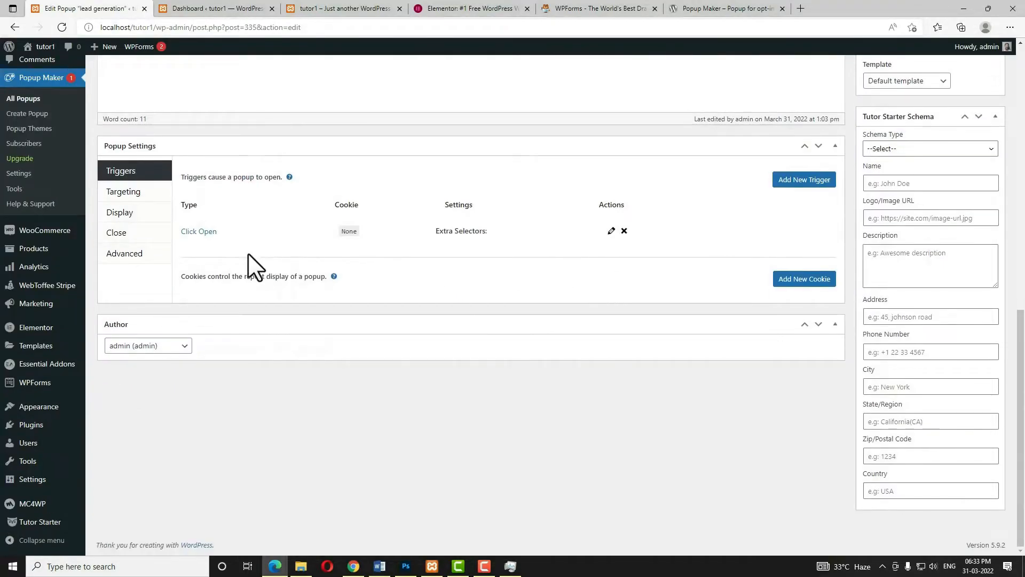
{"action": "left_click", "coordinate": [119, 212]}
{"action": "left_click", "coordinate": [274, 170]}
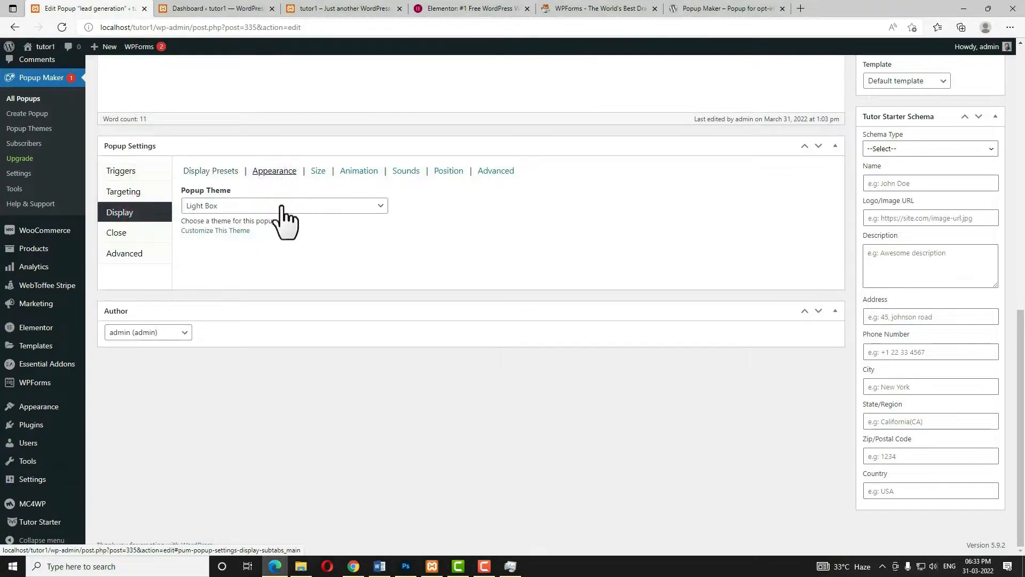
{"action": "left_click", "coordinate": [226, 231]}
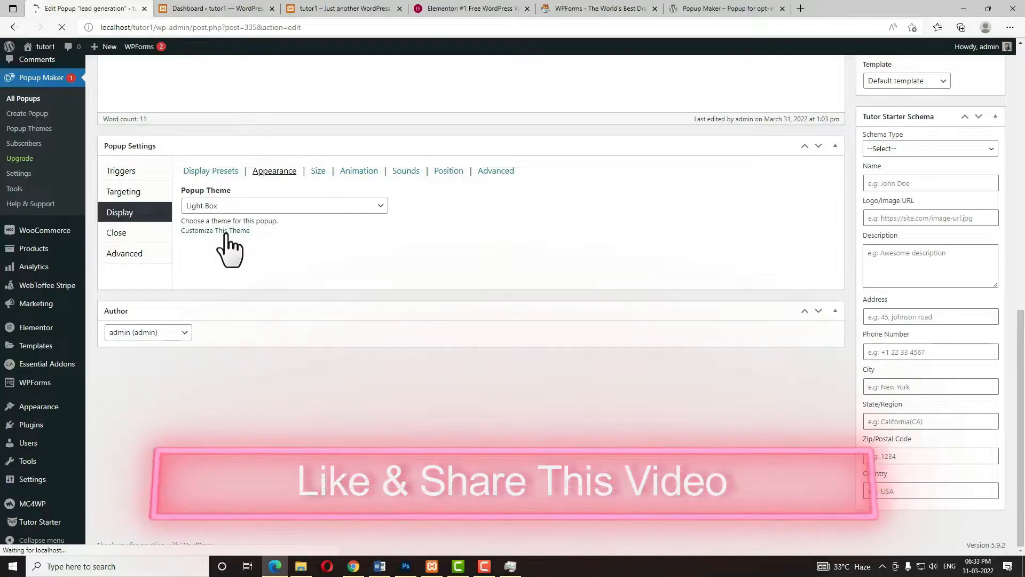
{"action": "scroll", "coordinate": [362, 421], "scroll_direction": "down", "scroll_amount": 2}
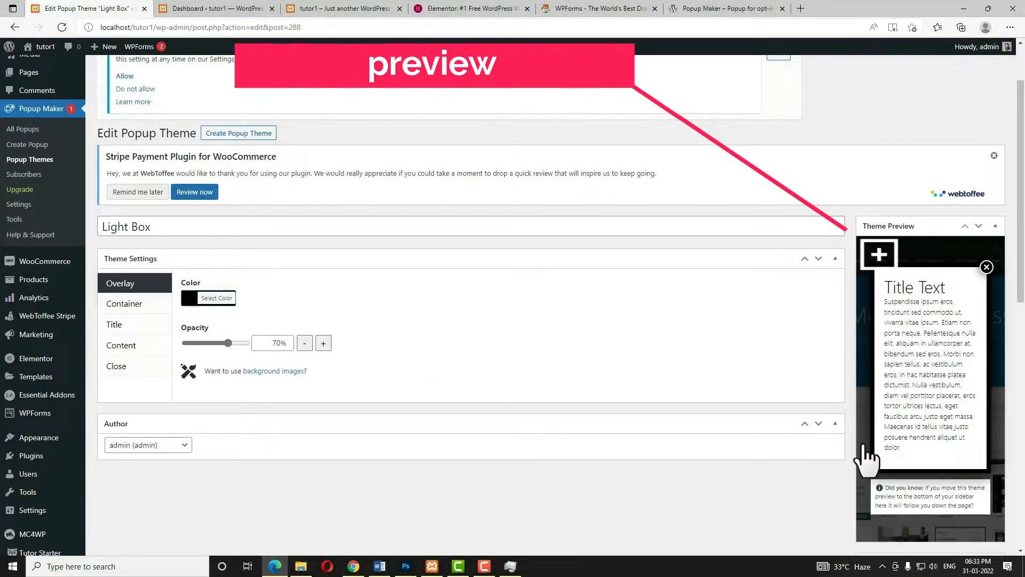
Try blue as the theme's overlay color, restore black, and set the overlay opacity to about 80%
{"action": "left_click", "coordinate": [188, 299]}
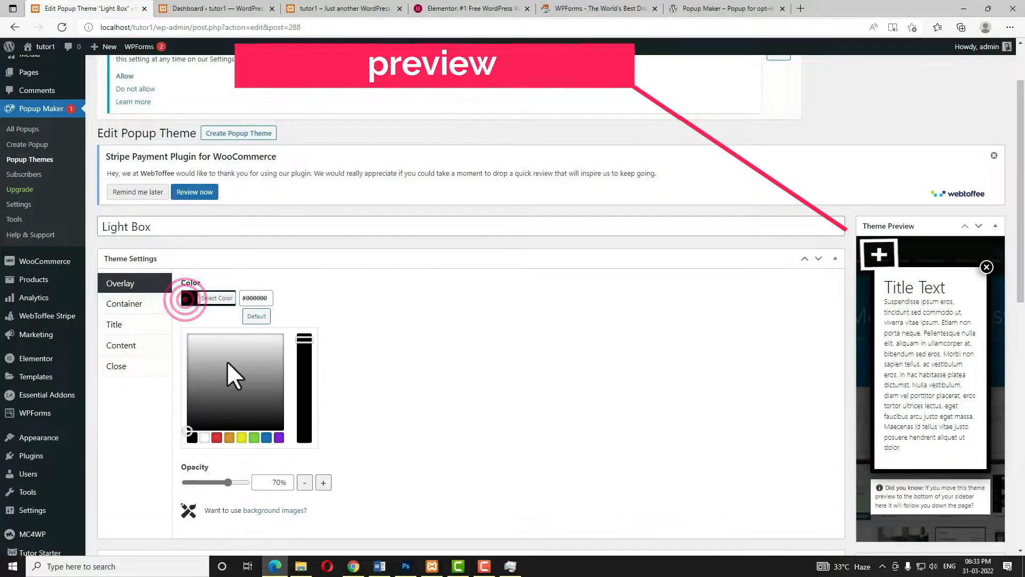
{"action": "left_click", "coordinate": [266, 438]}
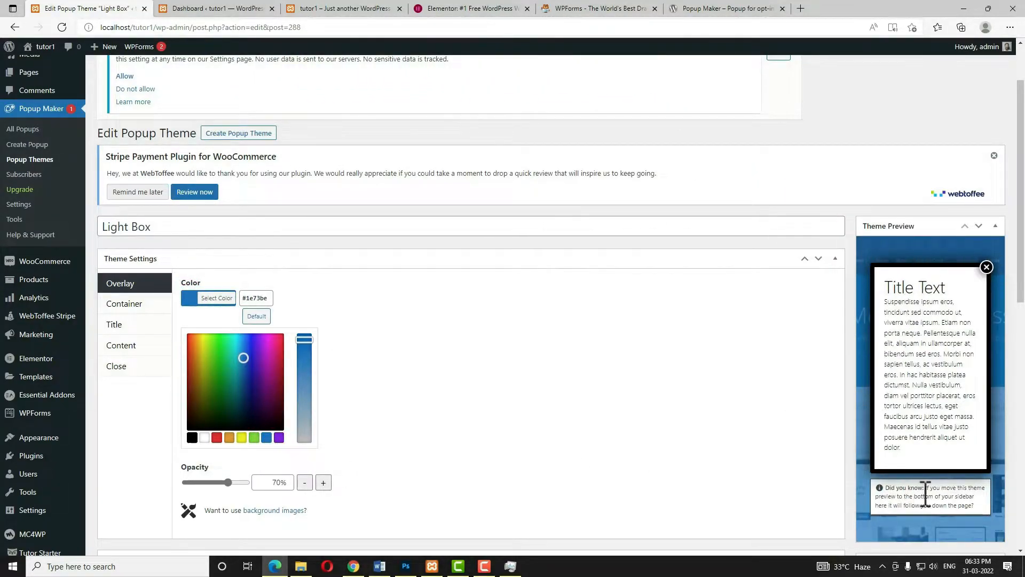
{"action": "left_click", "coordinate": [192, 437]}
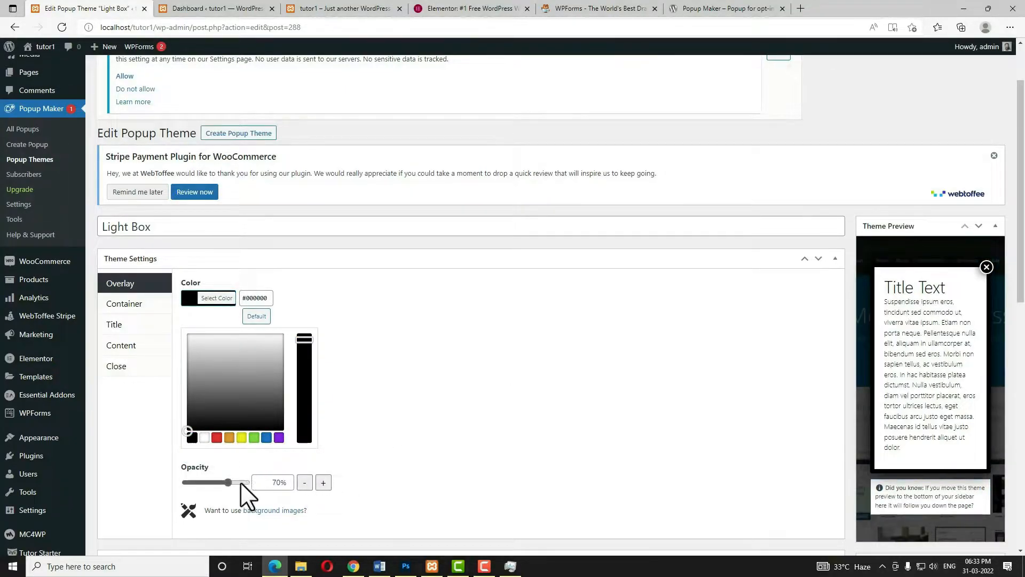
{"action": "left_click_drag", "start_coordinate": [226, 481], "coordinate": [234, 478]}
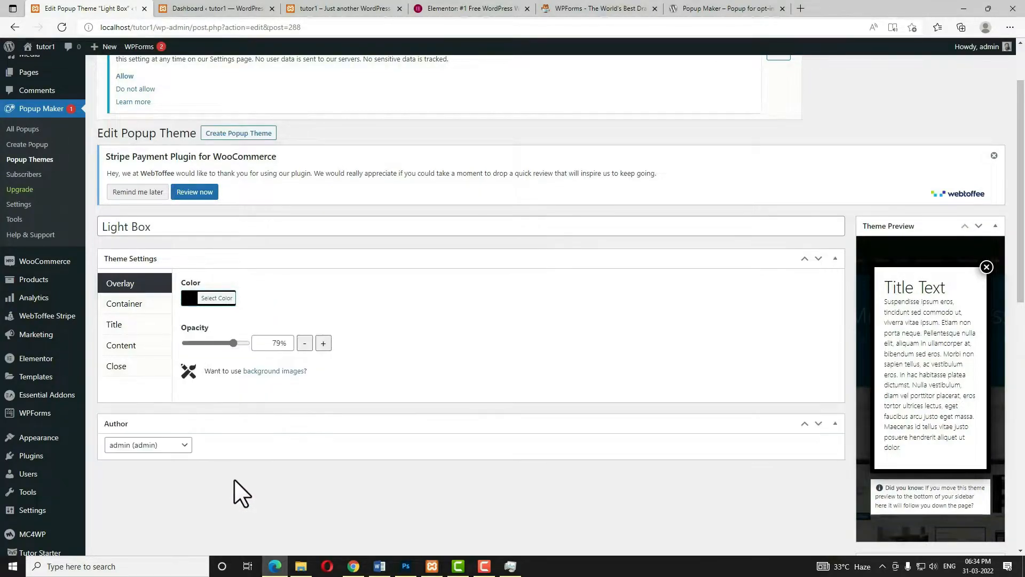
Try red as the theme's container background color and restore it to white
{"action": "left_click", "coordinate": [133, 304]}
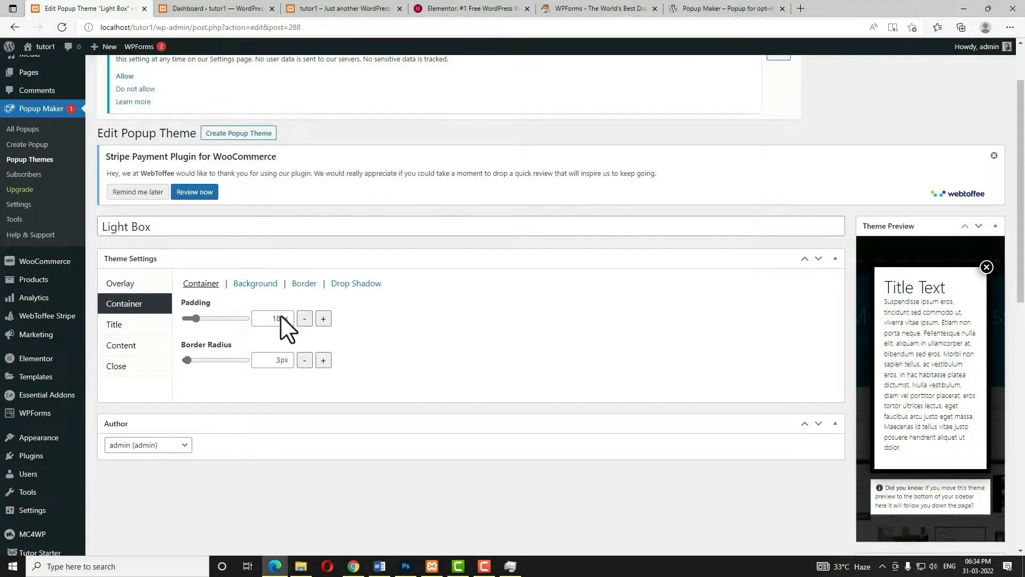
{"action": "left_click", "coordinate": [255, 283]}
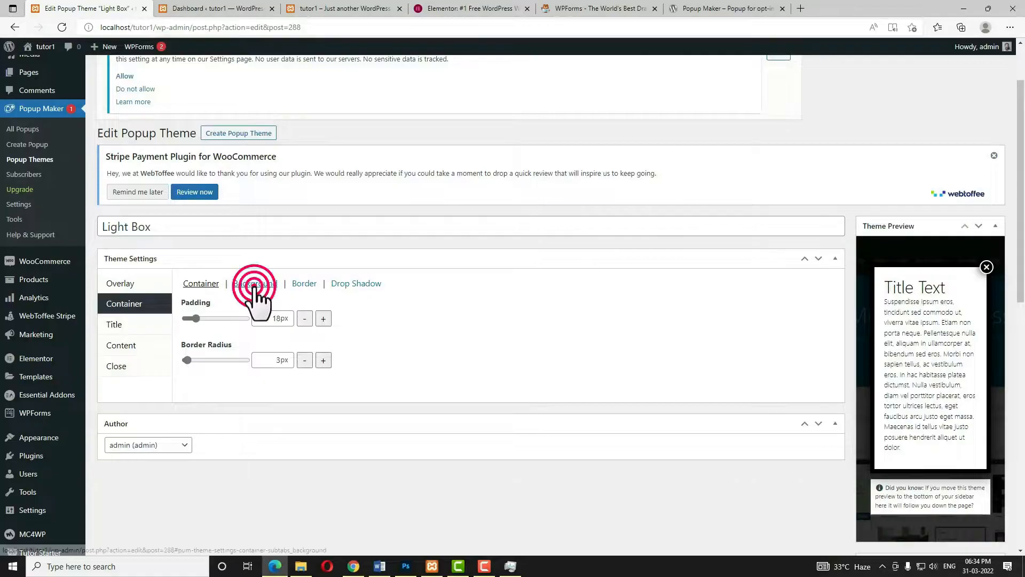
{"action": "left_click", "coordinate": [193, 319]}
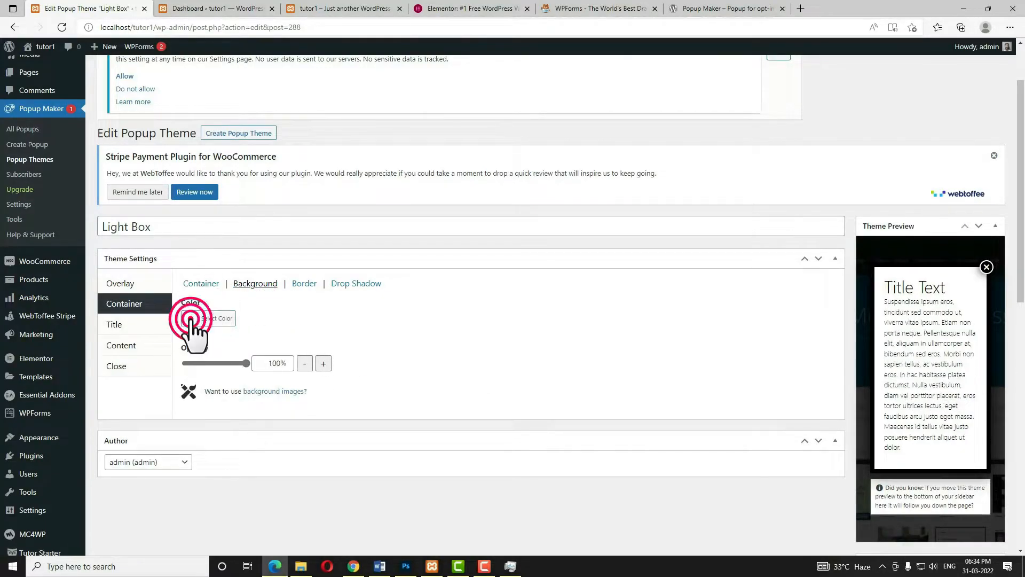
{"action": "left_click", "coordinate": [217, 457]}
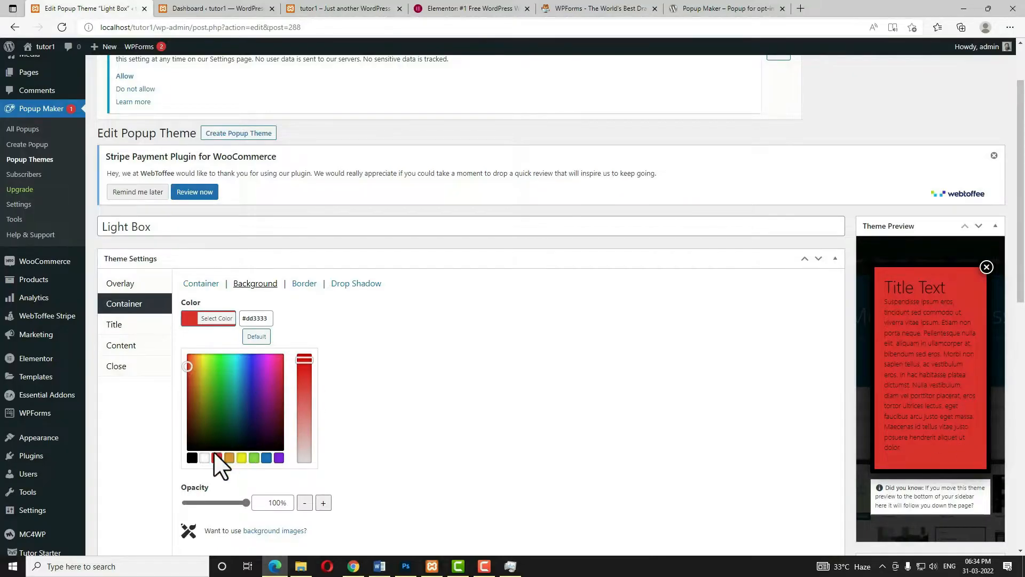
{"action": "left_click", "coordinate": [205, 457]}
Review the theme's container border and drop shadow settings, and its title and content font settings
{"action": "left_click", "coordinate": [304, 284]}
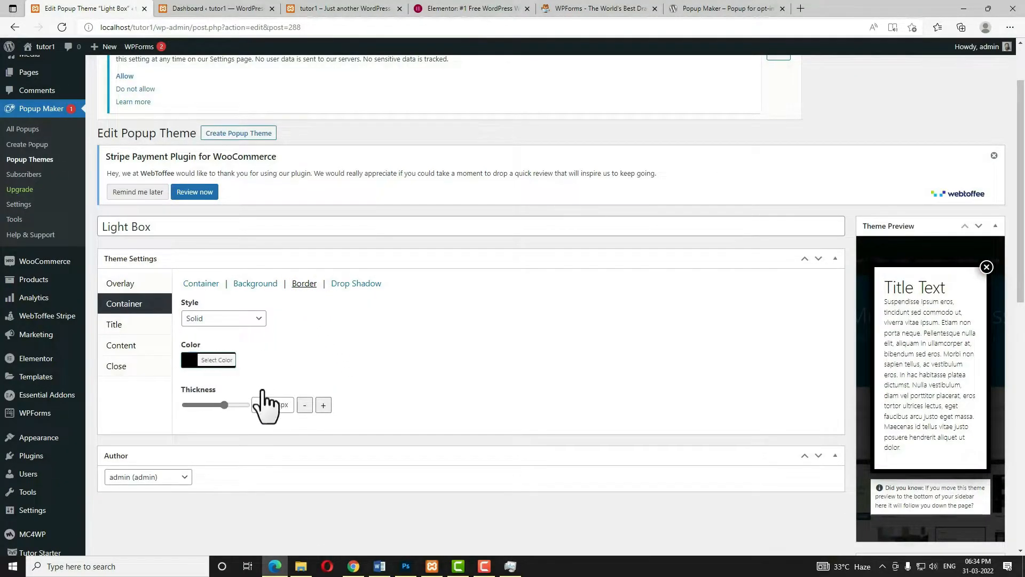
{"action": "left_click", "coordinate": [370, 289]}
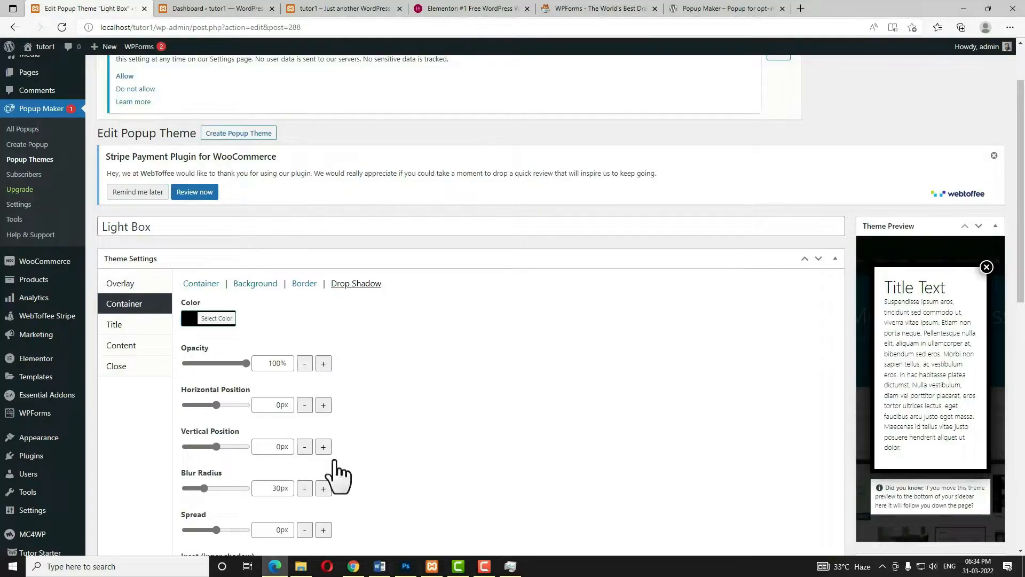
{"action": "left_click", "coordinate": [125, 325]}
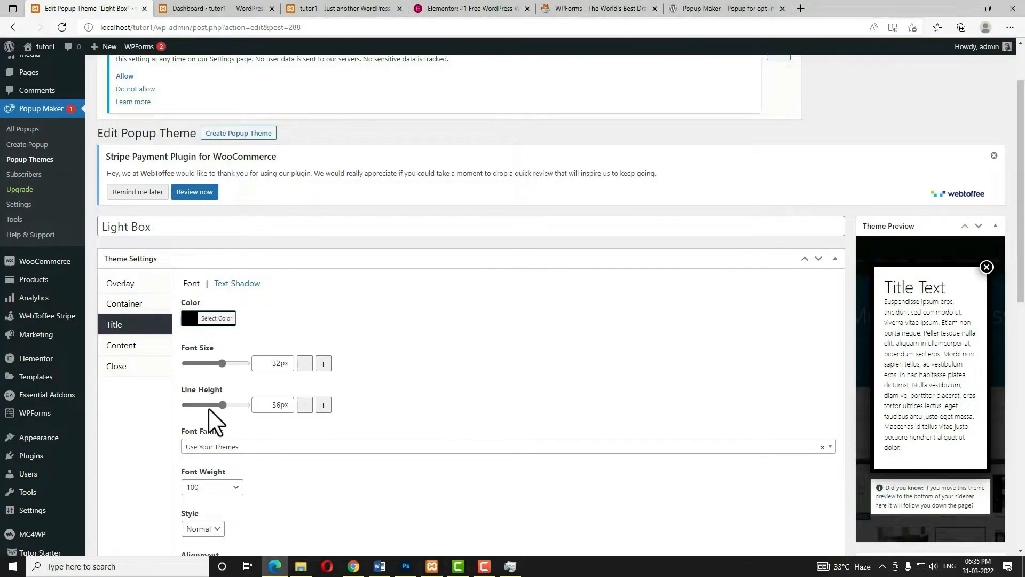
{"action": "scroll", "coordinate": [379, 480], "scroll_direction": "down", "scroll_amount": 4}
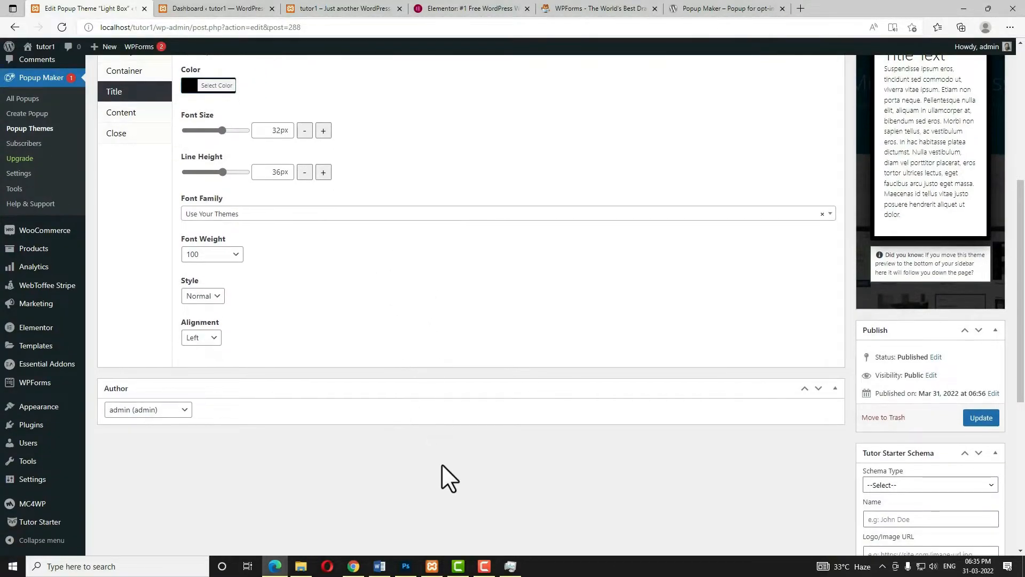
{"action": "scroll", "coordinate": [444, 469], "scroll_direction": "up", "scroll_amount": 3}
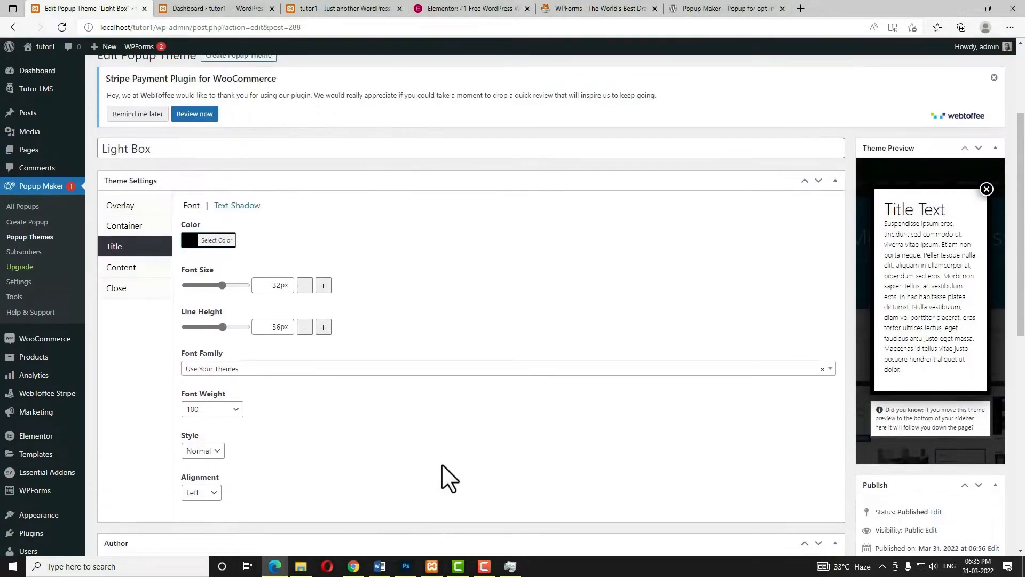
{"action": "left_click", "coordinate": [131, 272]}
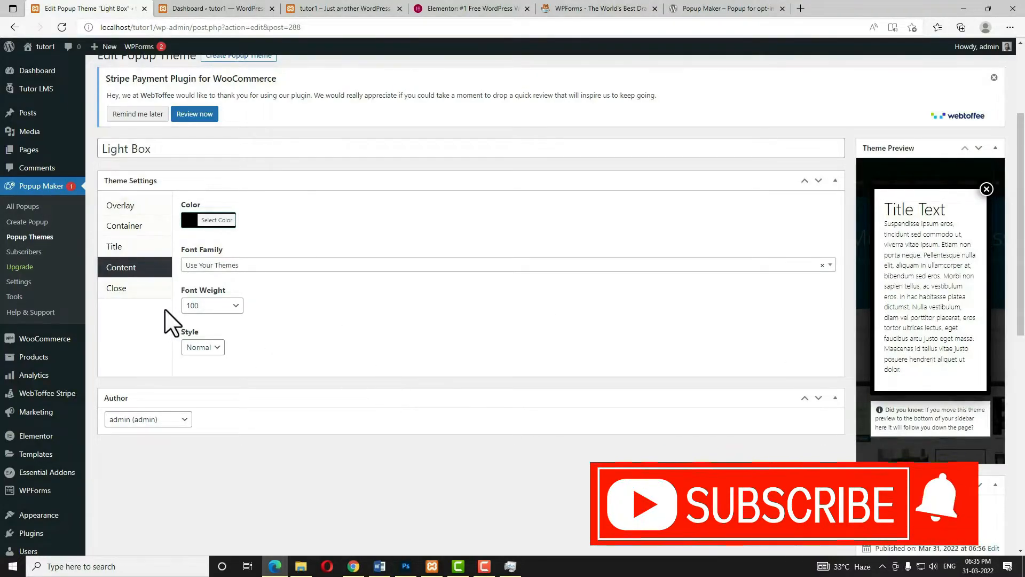
Examine the theme's close button settings, including its text and the available location choices
{"action": "left_click", "coordinate": [120, 290]}
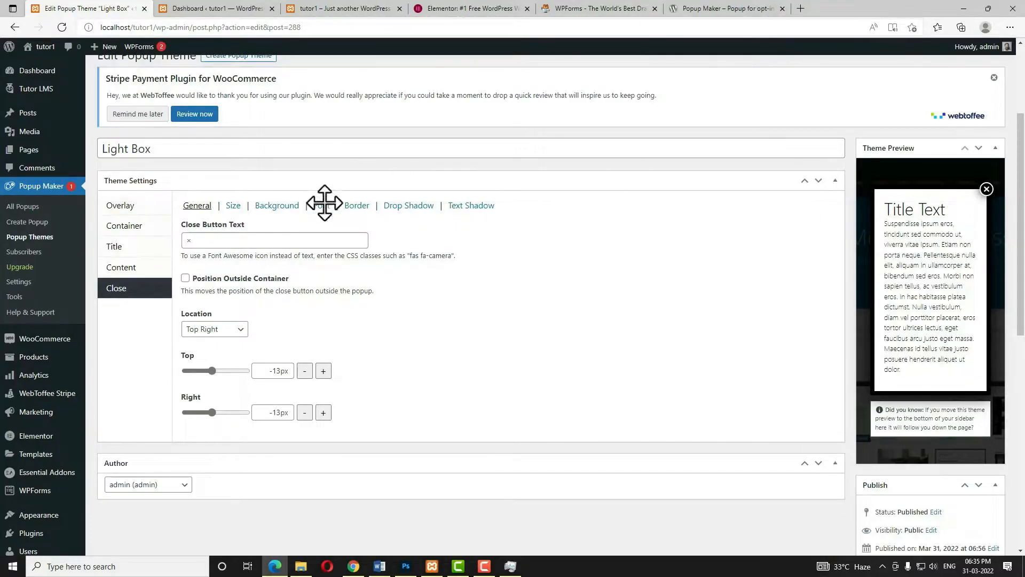
{"action": "double_click", "coordinate": [198, 241]}
{"action": "type", "text": "c"}
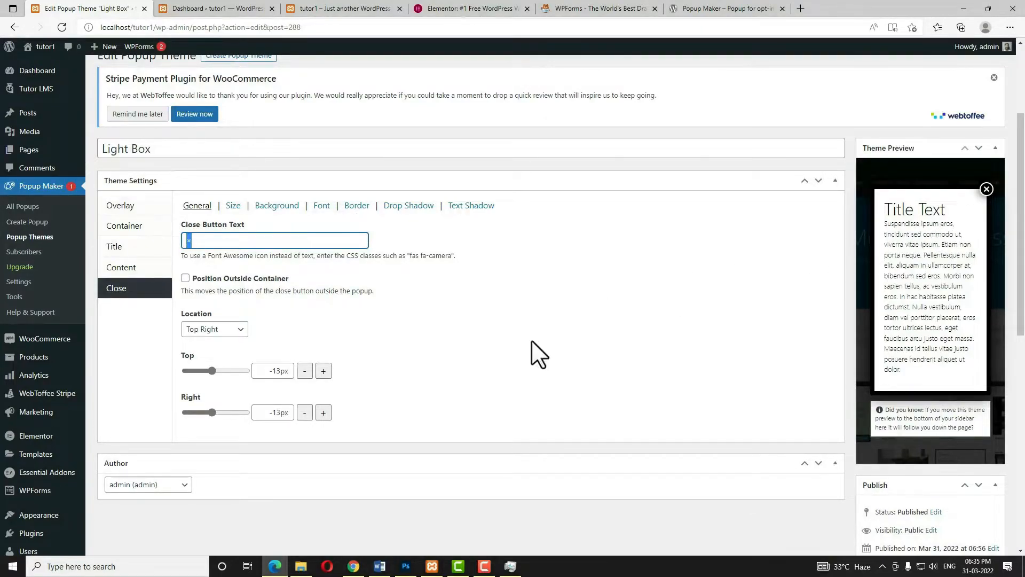
{"action": "left_click", "coordinate": [224, 333]}
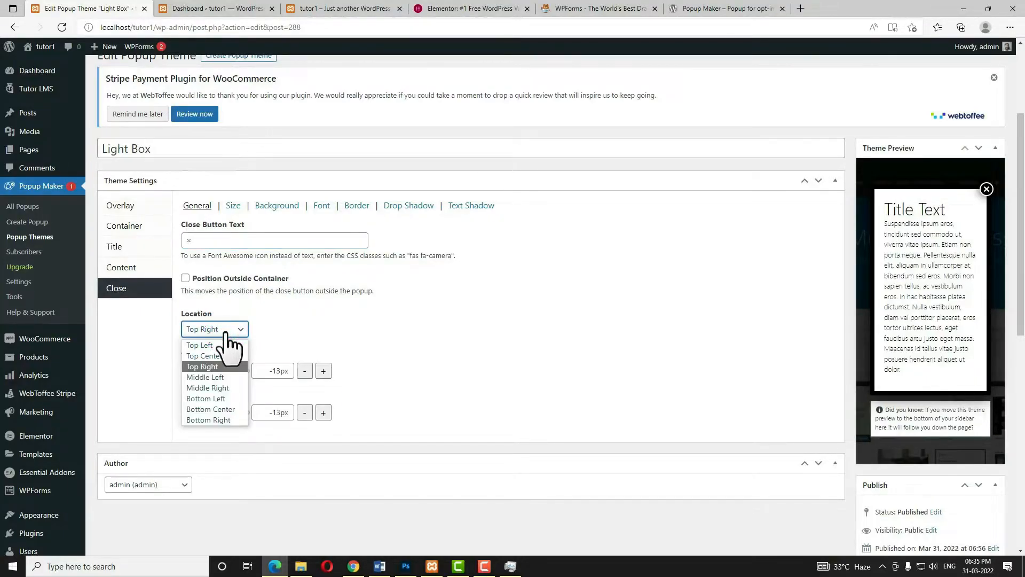
{"action": "left_click", "coordinate": [462, 367]}
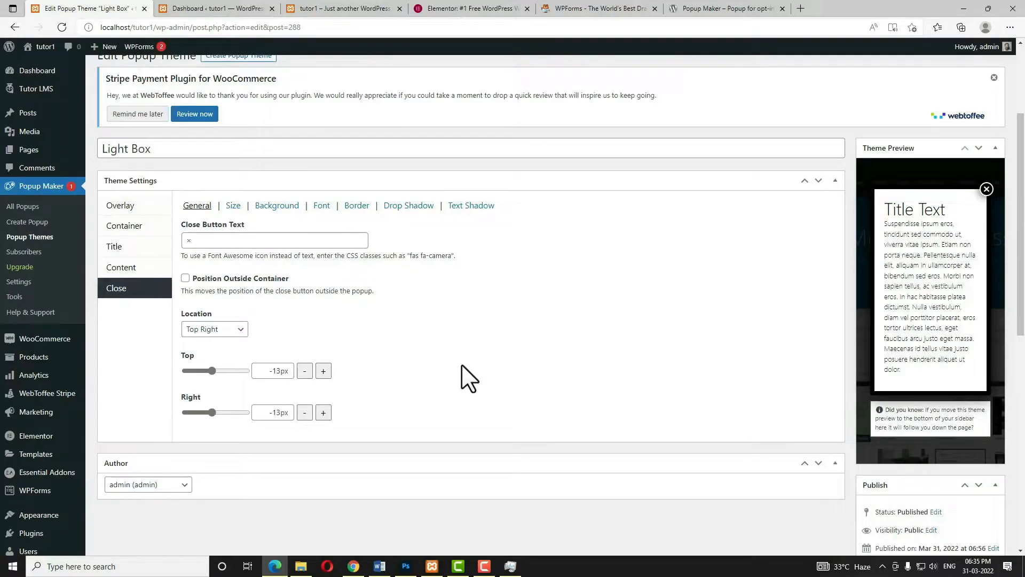
Save the changes to the Light Box popup theme
{"action": "scroll", "coordinate": [464, 366], "scroll_direction": "down", "scroll_amount": 4}
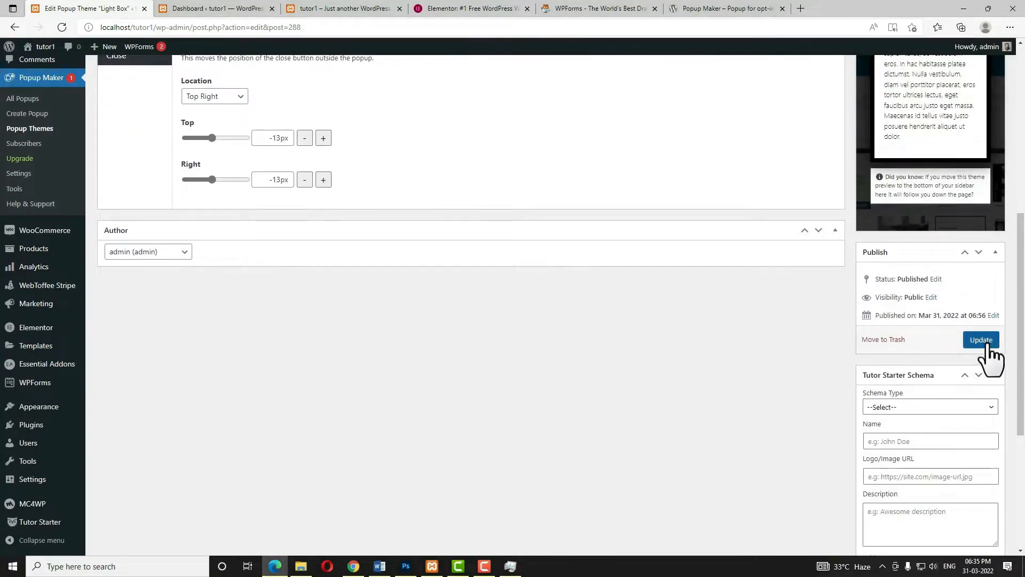
{"action": "left_click", "coordinate": [984, 340]}
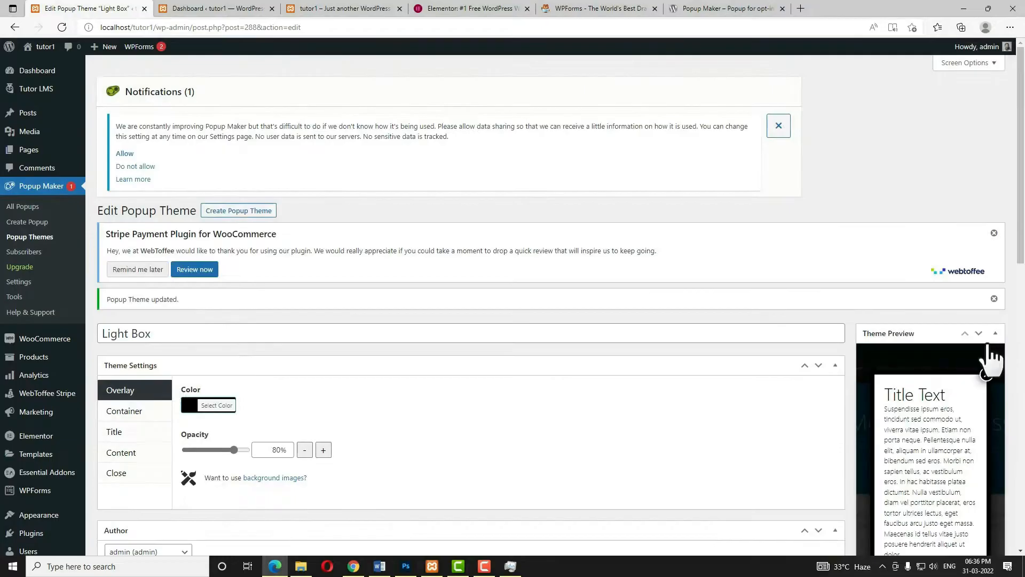
Set the lead generation popup's display size to Small - 40%
{"action": "left_click", "coordinate": [32, 208]}
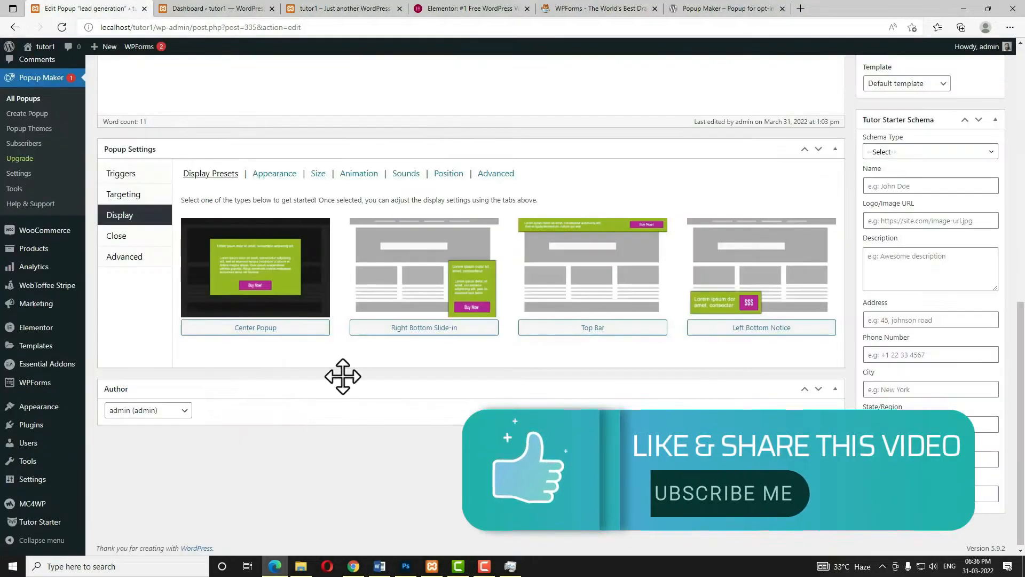
{"action": "left_click", "coordinate": [318, 174]}
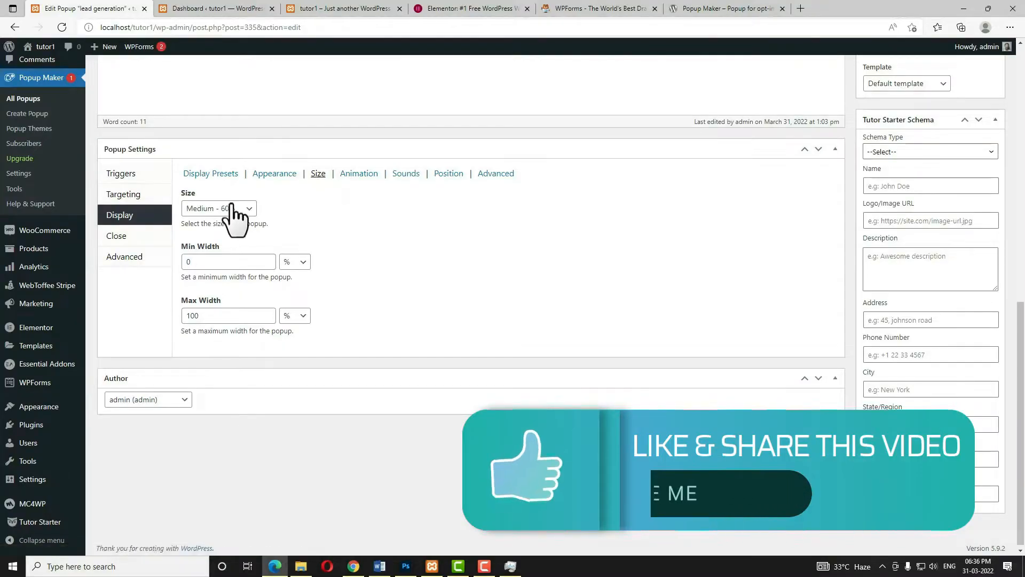
{"action": "left_click", "coordinate": [248, 210]}
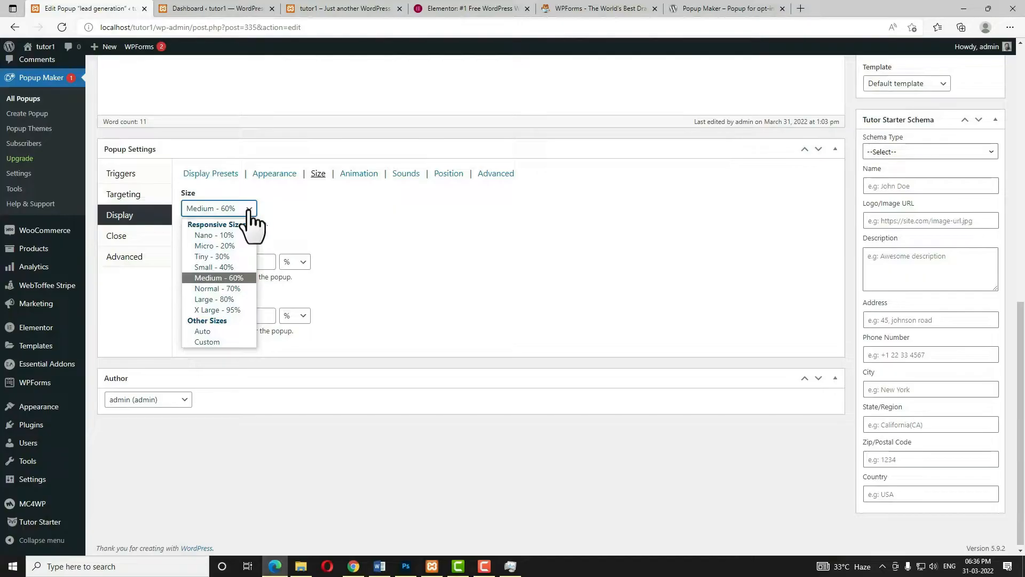
{"action": "left_click", "coordinate": [227, 267]}
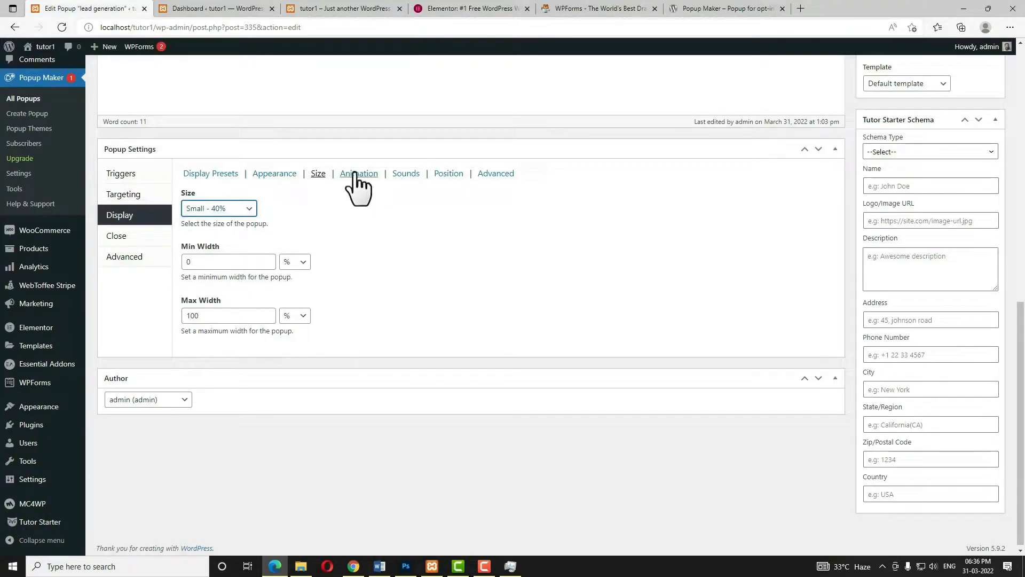
Set the popup's animation type to Slide
{"action": "left_click", "coordinate": [355, 174]}
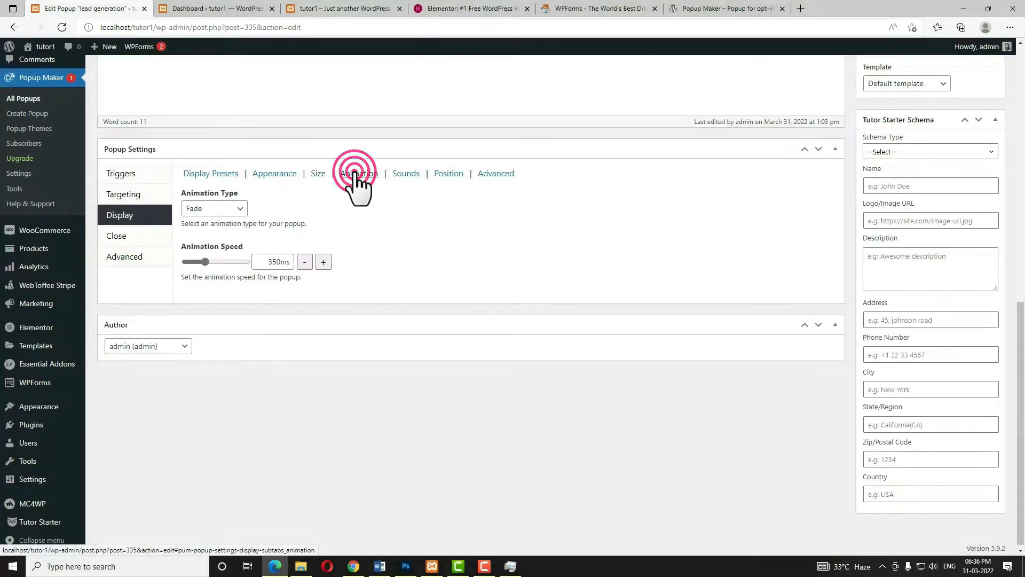
{"action": "left_click", "coordinate": [241, 210]}
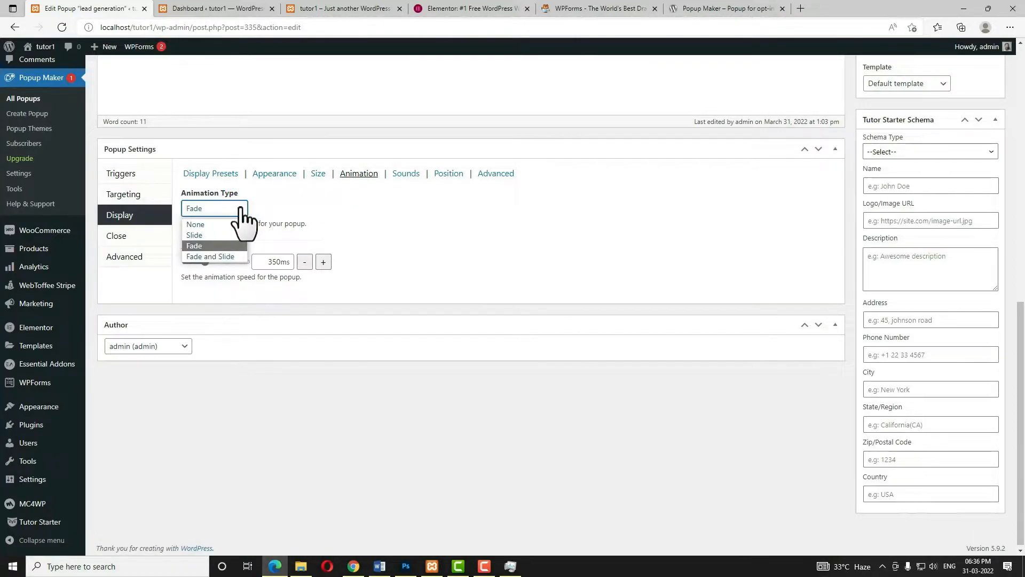
{"action": "left_click", "coordinate": [219, 236]}
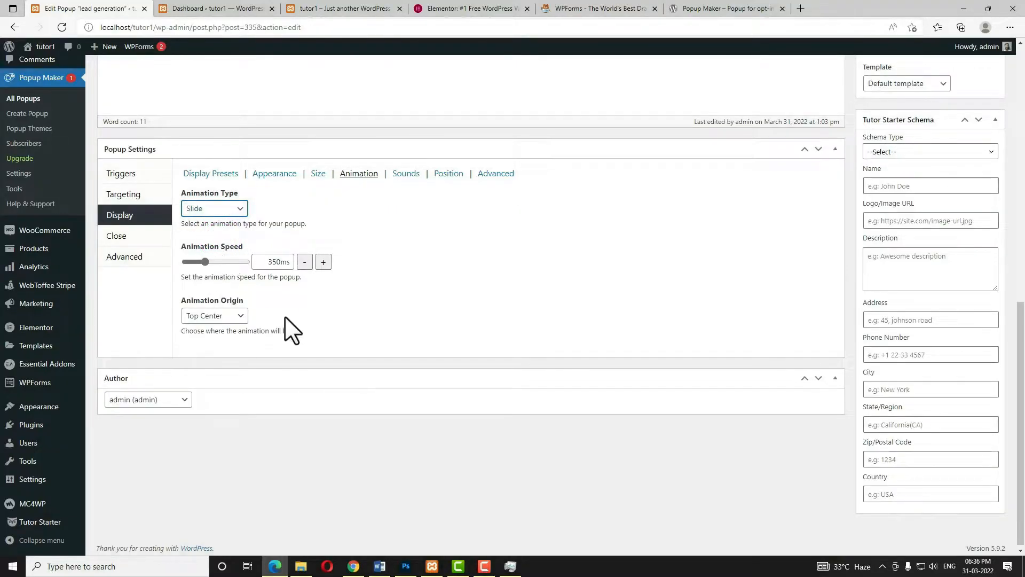
Review the popup's opening sound choices, keeping None, and its available display locations
{"action": "left_click", "coordinate": [404, 177]}
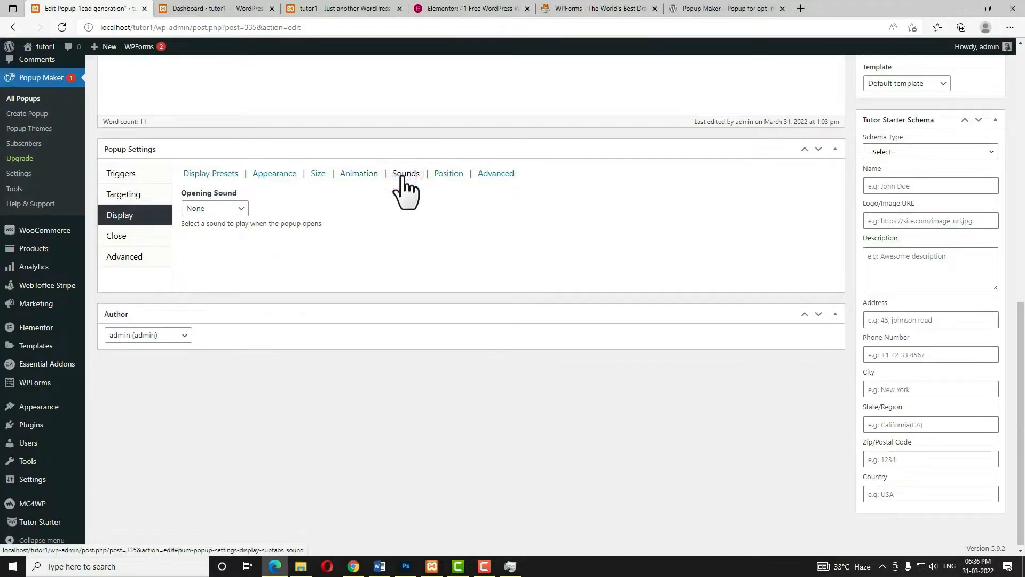
{"action": "left_click", "coordinate": [229, 209]}
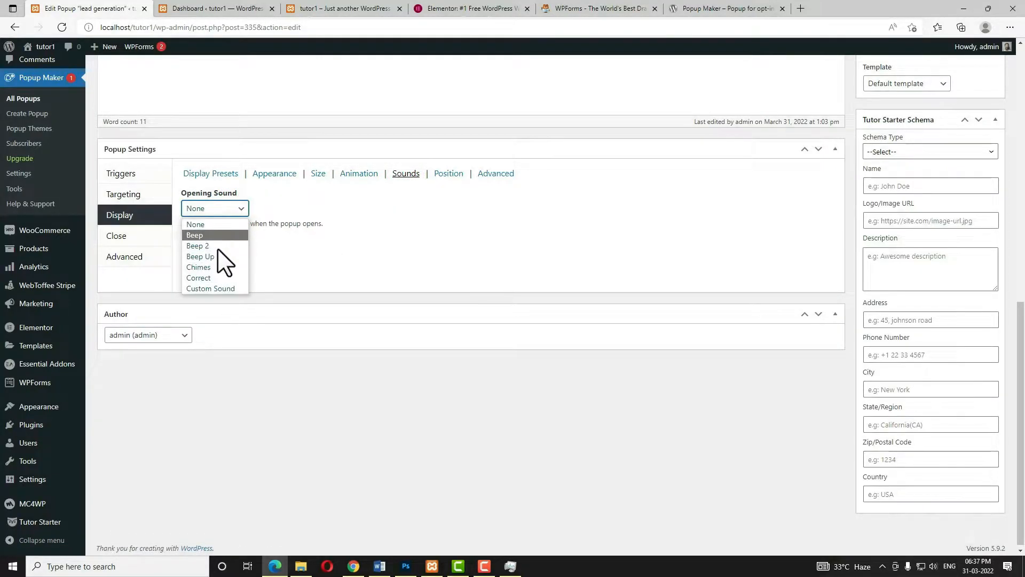
{"action": "left_click", "coordinate": [210, 225]}
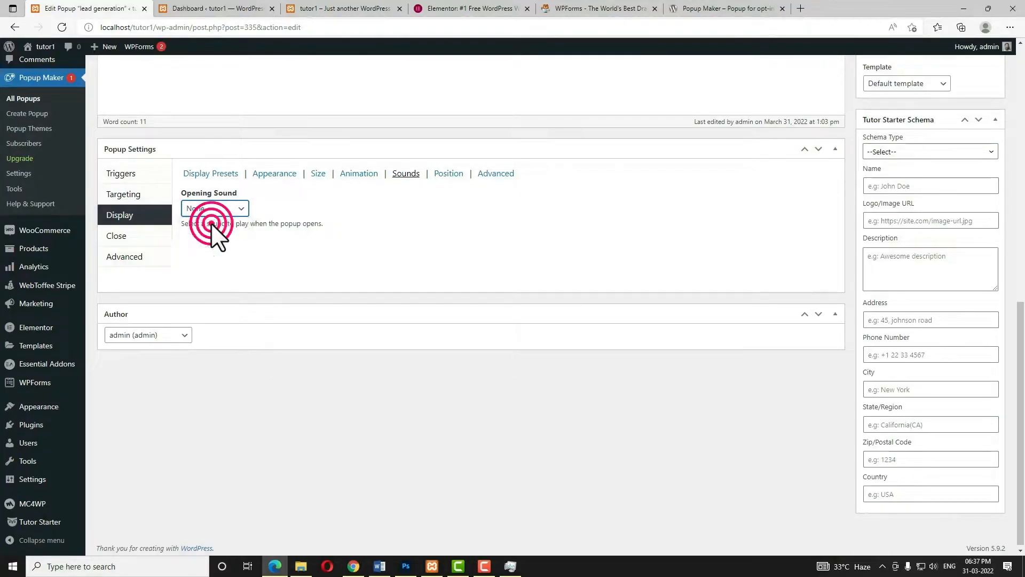
{"action": "left_click", "coordinate": [448, 175]}
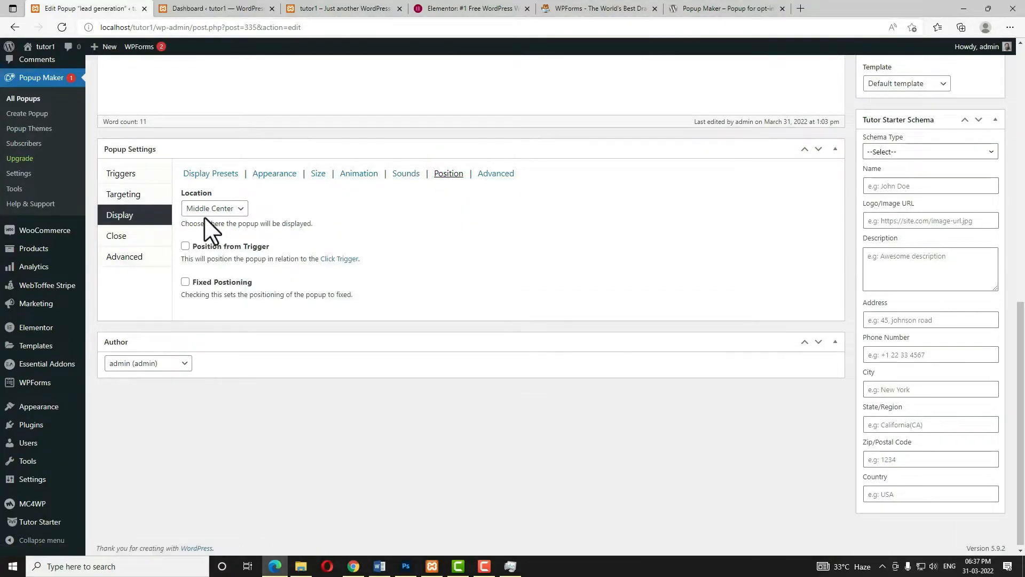
{"action": "left_click", "coordinate": [239, 211]}
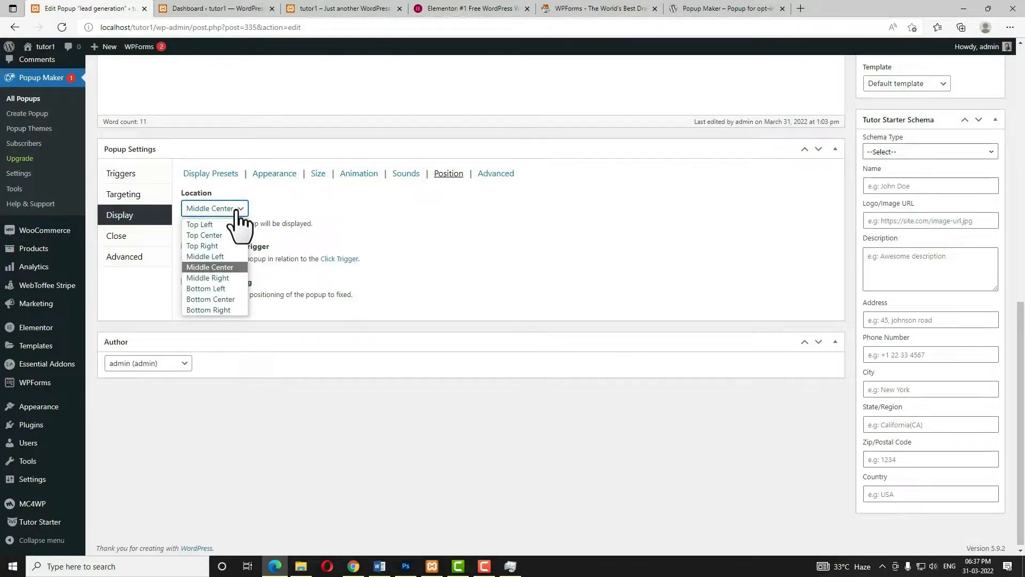
{"action": "left_click", "coordinate": [237, 211]}
Examine the popup's advanced display options, close button settings and general advanced settings
{"action": "left_click", "coordinate": [503, 173]}
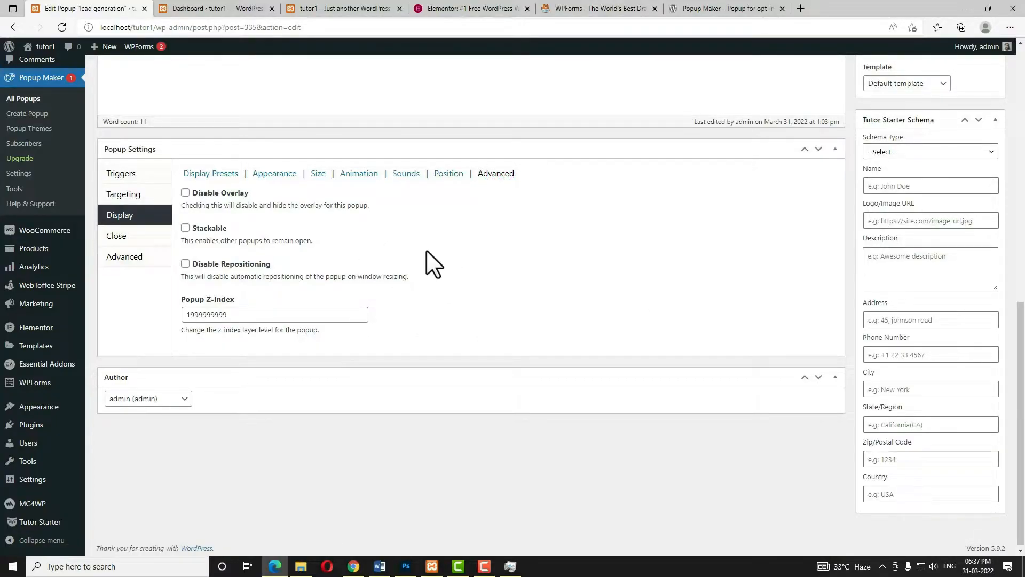
{"action": "left_click", "coordinate": [127, 237]}
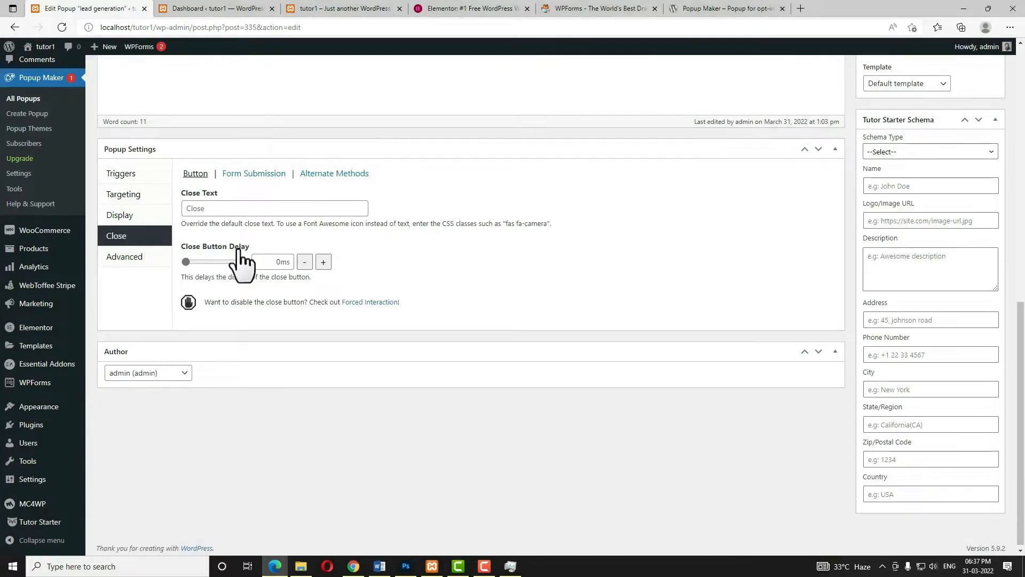
{"action": "left_click", "coordinate": [137, 261]}
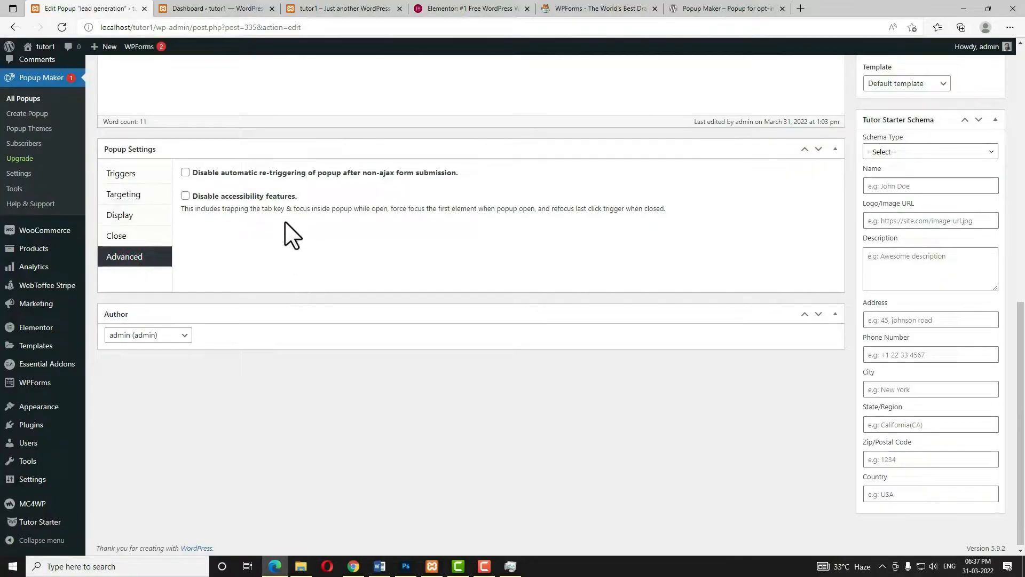
Save the changes to the lead generation popup
{"action": "scroll", "coordinate": [298, 234], "scroll_direction": "up", "scroll_amount": 4}
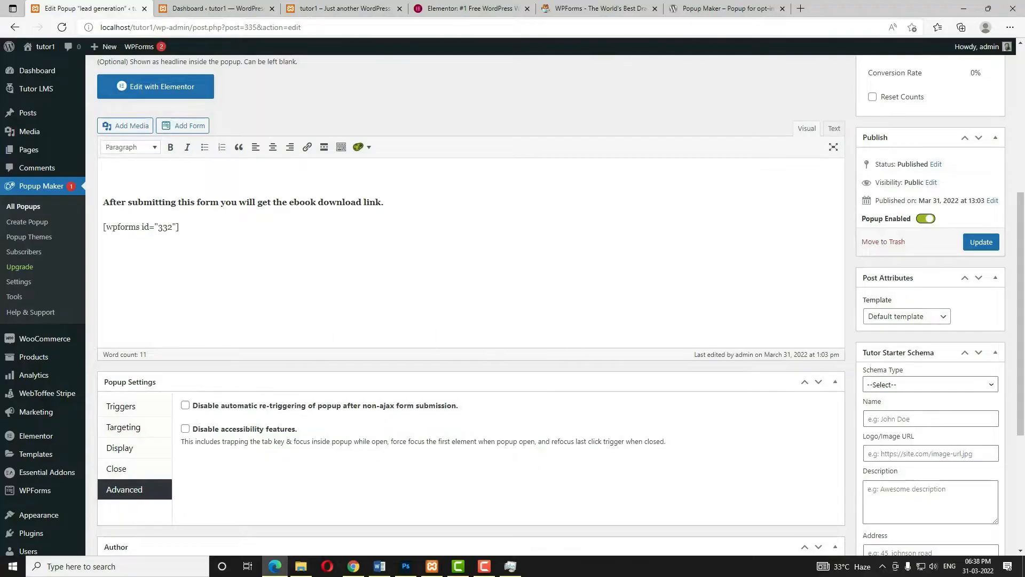
{"action": "left_click", "coordinate": [978, 243]}
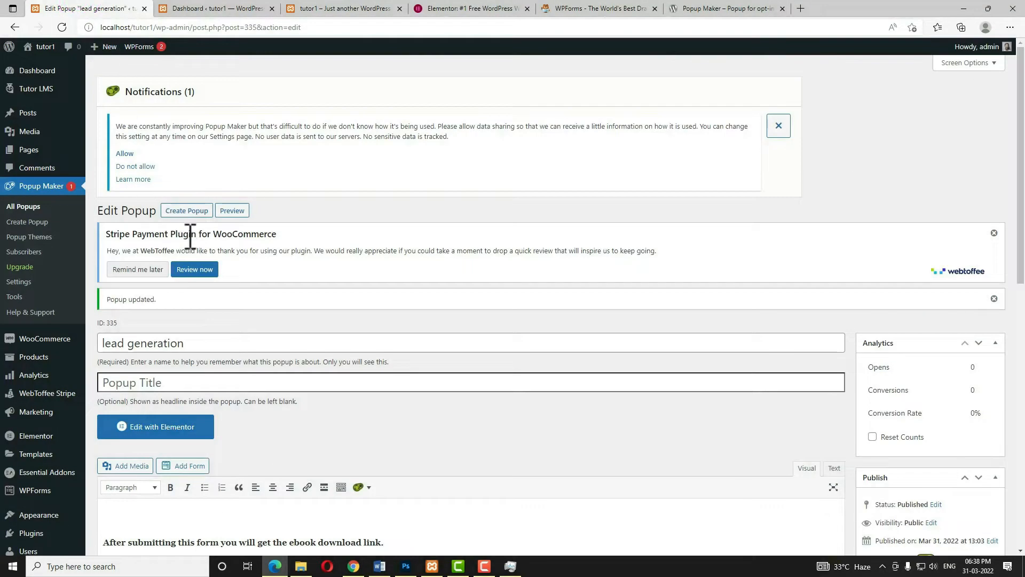
Look over the site's home page preview down to the newsletter subscribe section
{"action": "left_click", "coordinate": [329, 9]}
{"action": "scroll", "coordinate": [488, 334], "scroll_direction": "down", "scroll_amount": 15}
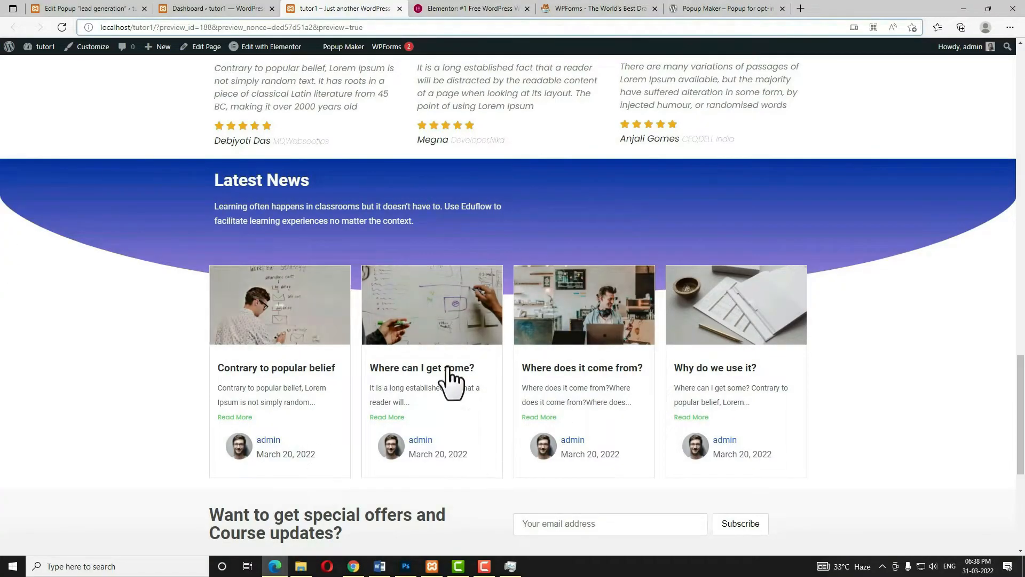
{"action": "scroll", "coordinate": [490, 374], "scroll_direction": "down", "scroll_amount": 3}
{"action": "left_click", "coordinate": [547, 367]}
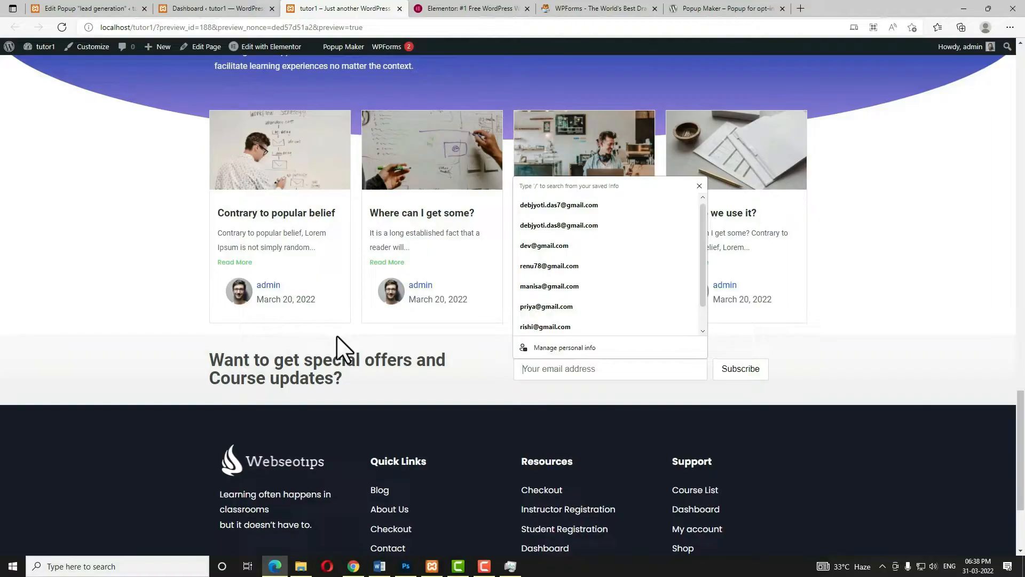
Open the site's Home page for editing in Elementor from the WordPress page list
{"action": "left_click", "coordinate": [208, 8]}
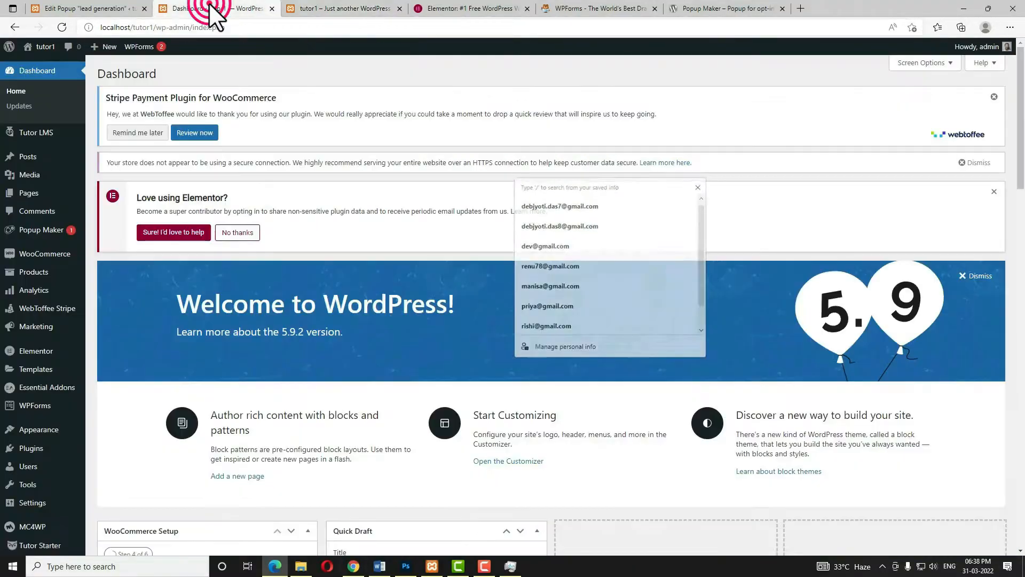
{"action": "left_click", "coordinate": [30, 199]}
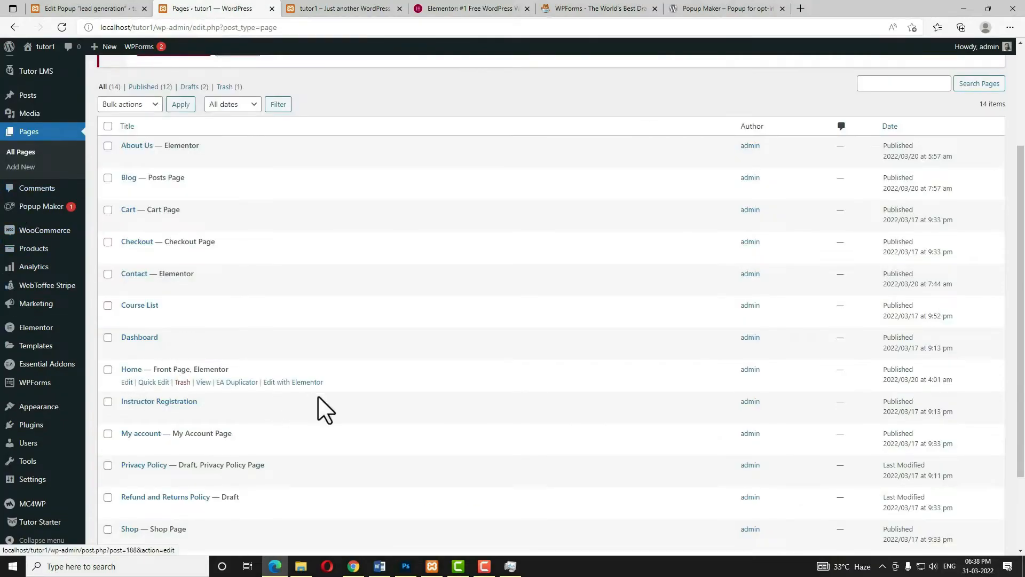
{"action": "left_click", "coordinate": [280, 382]}
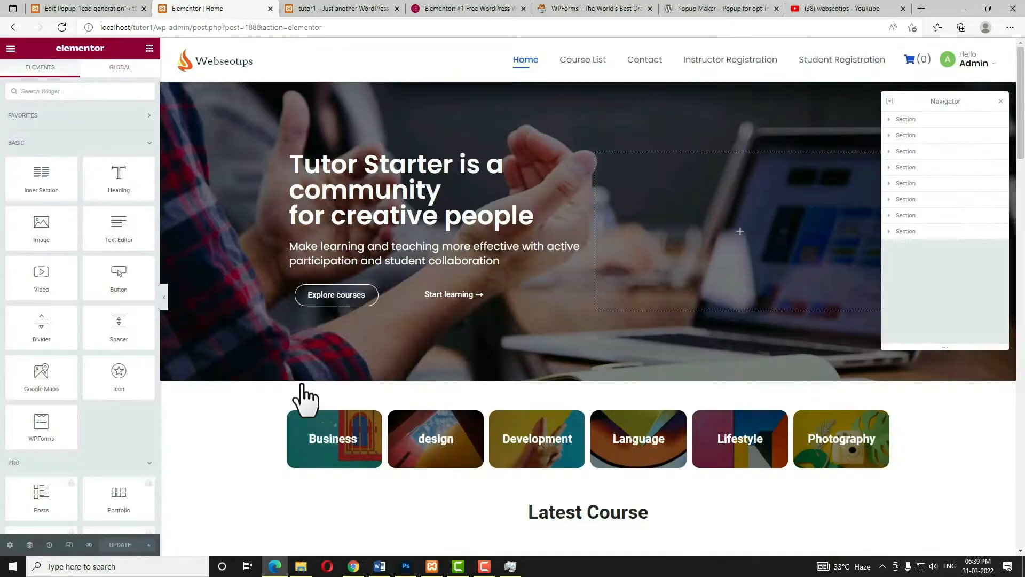
{"action": "scroll", "coordinate": [556, 481], "scroll_direction": "down", "scroll_amount": 15}
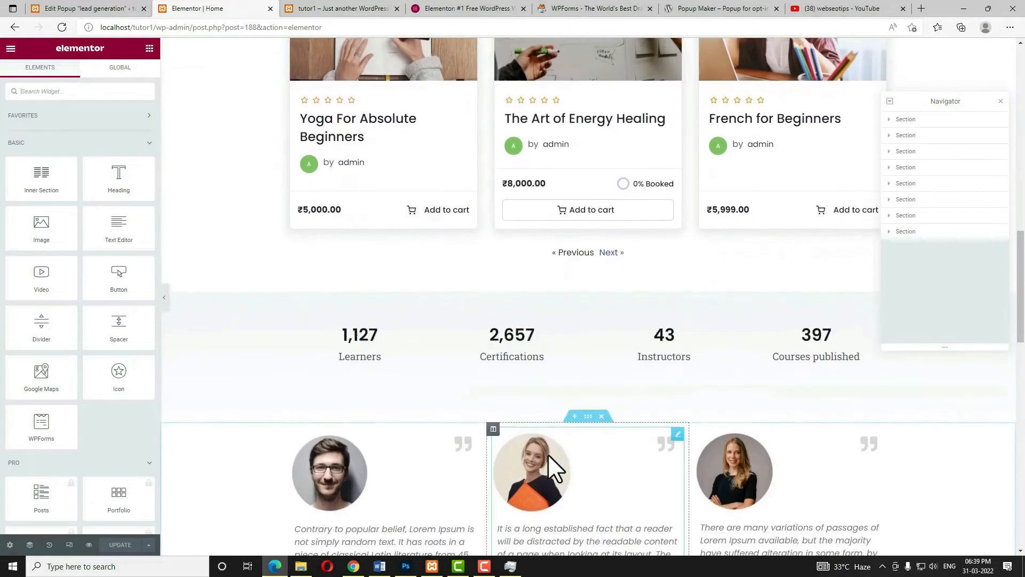
{"action": "scroll", "coordinate": [550, 469], "scroll_direction": "up", "scroll_amount": 15}
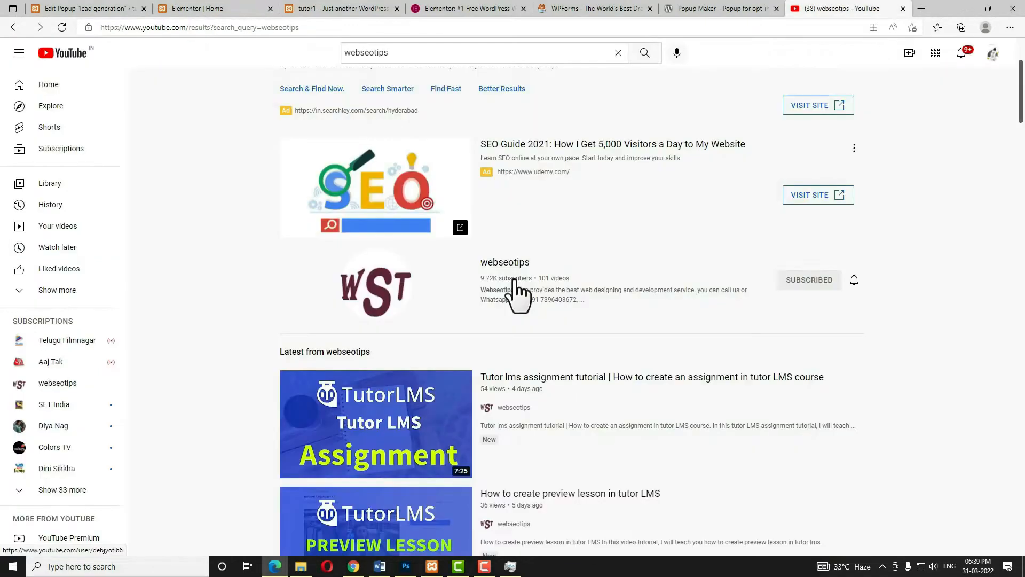
Switch to YouTube and view the webseotips channel page
{"action": "left_click", "coordinate": [411, 52]}
{"action": "left_click", "coordinate": [383, 291]}
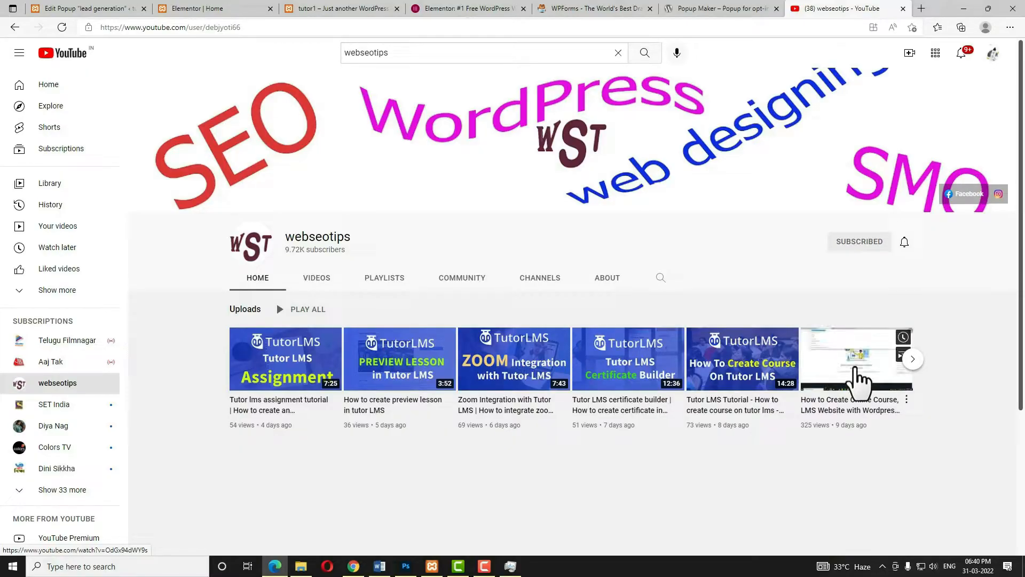
Switch back to the Elementor Home page editor and add an equal two-column section directly above the newsletter subscribe section
{"action": "left_click", "coordinate": [225, 10]}
{"action": "scroll", "coordinate": [486, 315], "scroll_direction": "down", "scroll_amount": 20}
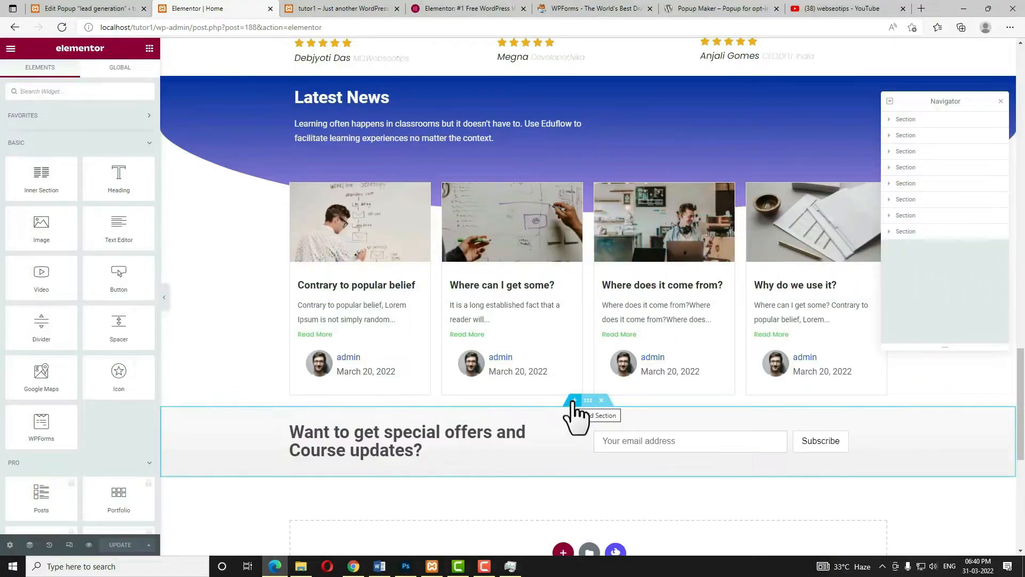
{"action": "left_click", "coordinate": [574, 401]}
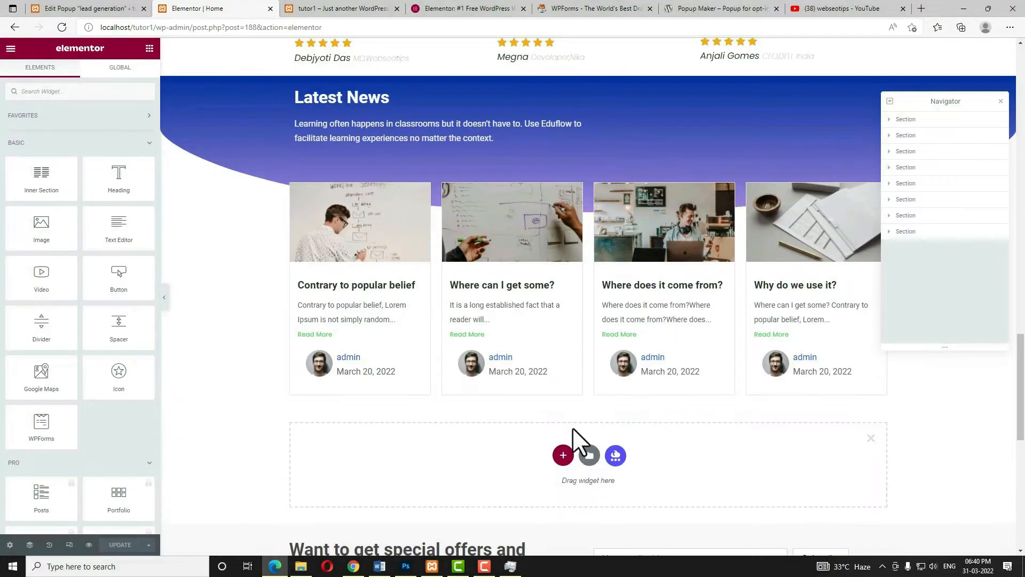
{"action": "left_click", "coordinate": [563, 454]}
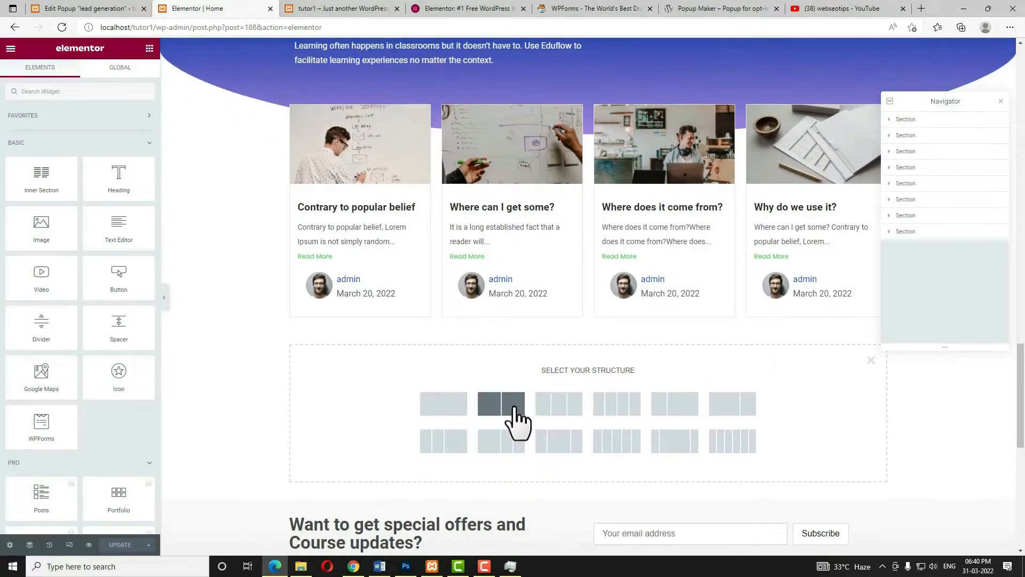
{"action": "left_click", "coordinate": [513, 406]}
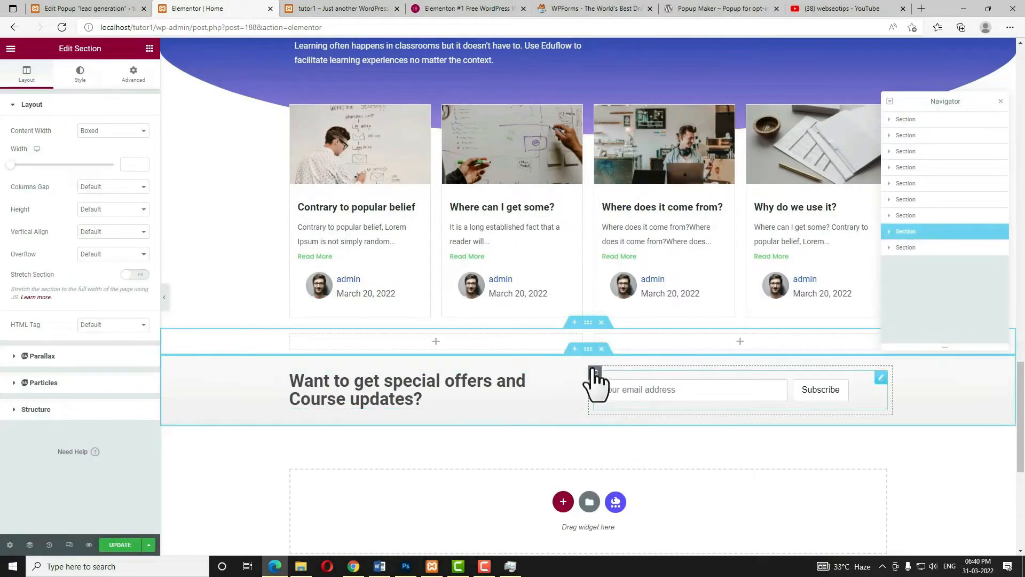
Give the new two-column section a classic background using the bookshelf photo from the media library
{"action": "left_click", "coordinate": [589, 324]}
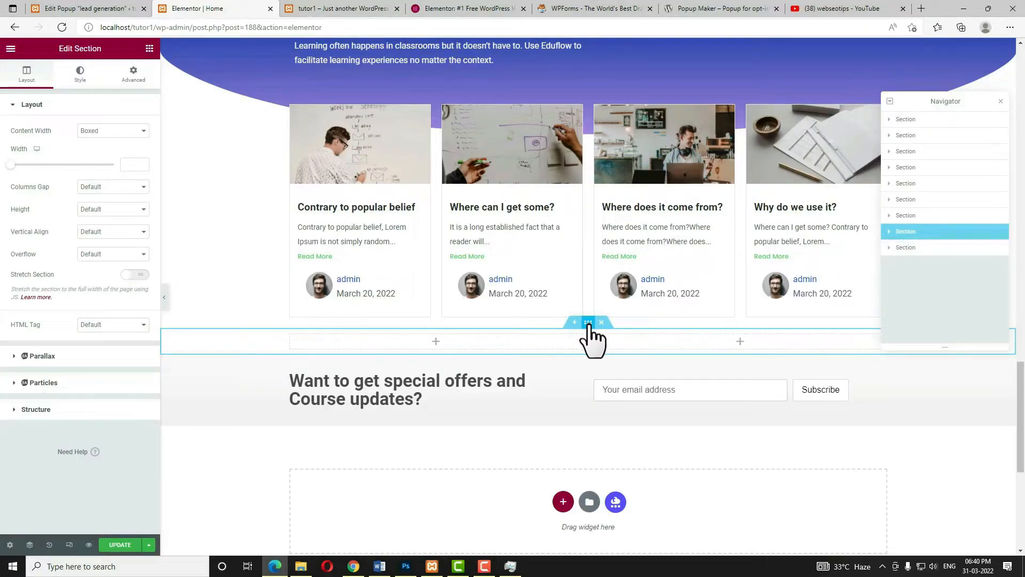
{"action": "left_click", "coordinate": [80, 75]}
{"action": "left_click", "coordinate": [98, 153]}
{"action": "left_click", "coordinate": [98, 232]}
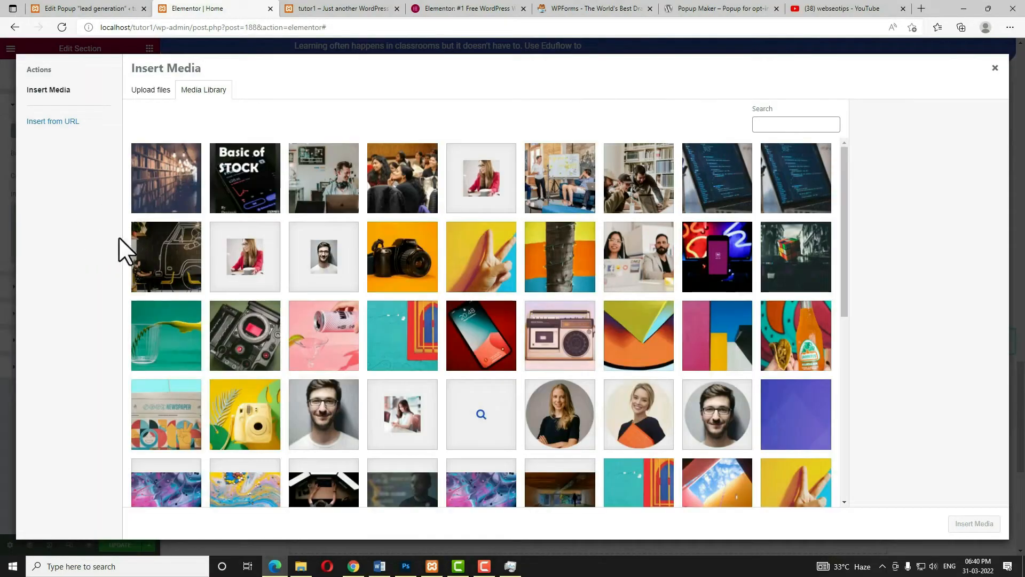
{"action": "left_click", "coordinate": [165, 207]}
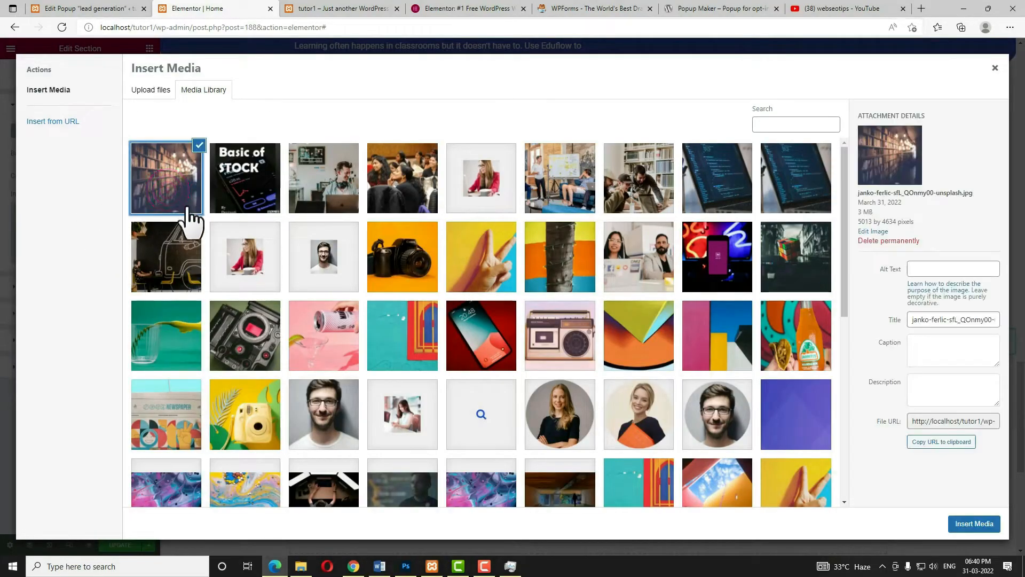
{"action": "left_click", "coordinate": [981, 528]}
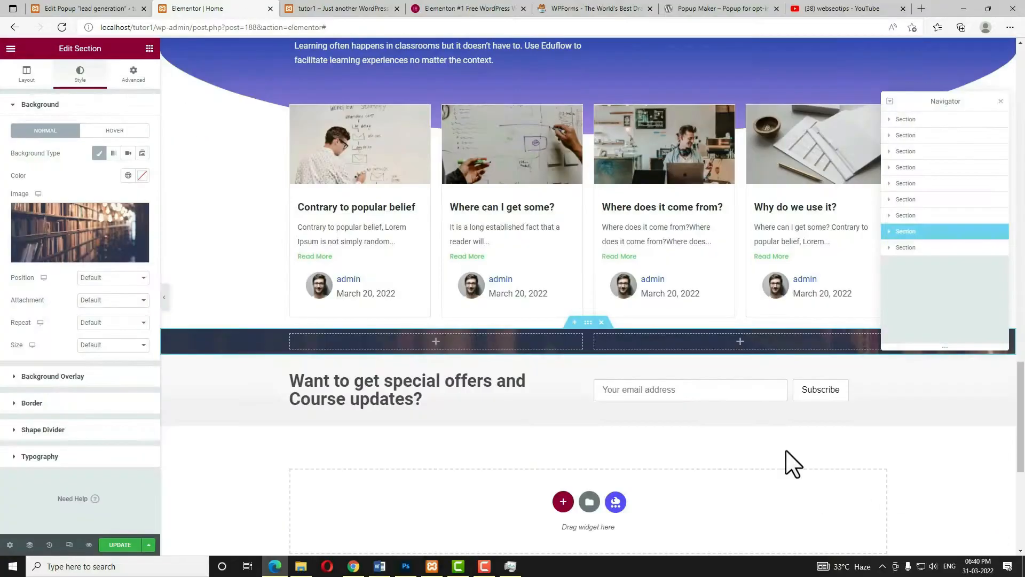
Unlink the two-column section's padding values and set its top and bottom padding to 50 px
{"action": "left_click", "coordinate": [133, 74]}
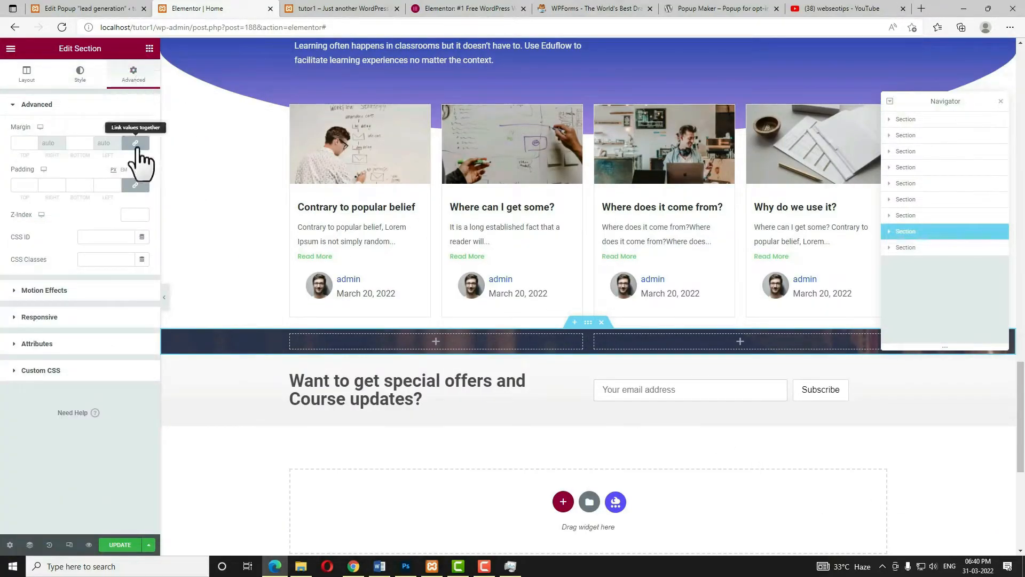
{"action": "left_click", "coordinate": [135, 185]}
{"action": "left_click", "coordinate": [22, 184]}
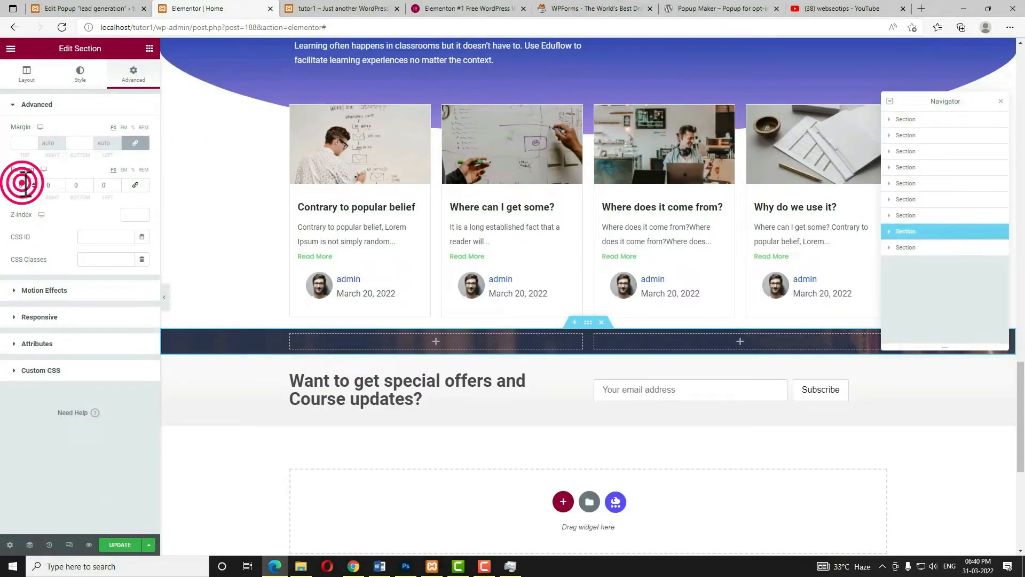
{"action": "type", "text": "50"}
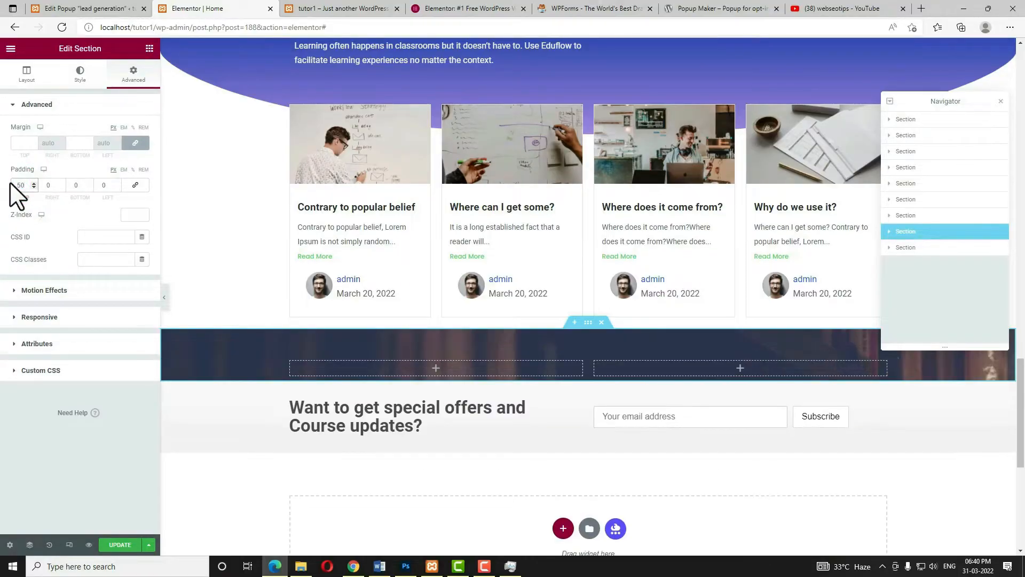
{"action": "left_click", "coordinate": [76, 186]}
{"action": "type", "text": "50"}
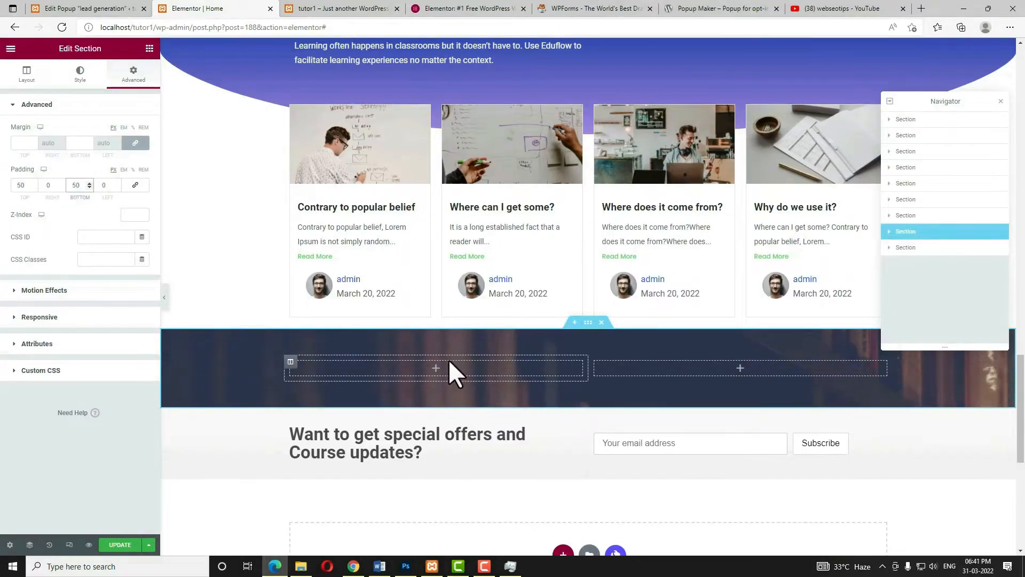
Set the section's background image position to Center Center and its size to Cover
{"action": "left_click", "coordinate": [80, 74]}
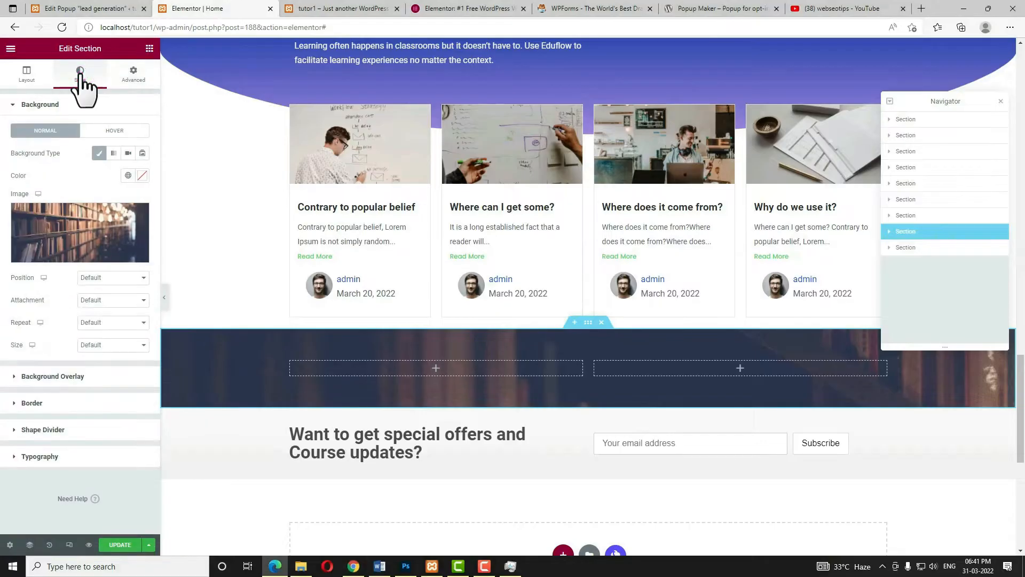
{"action": "left_click", "coordinate": [124, 279]}
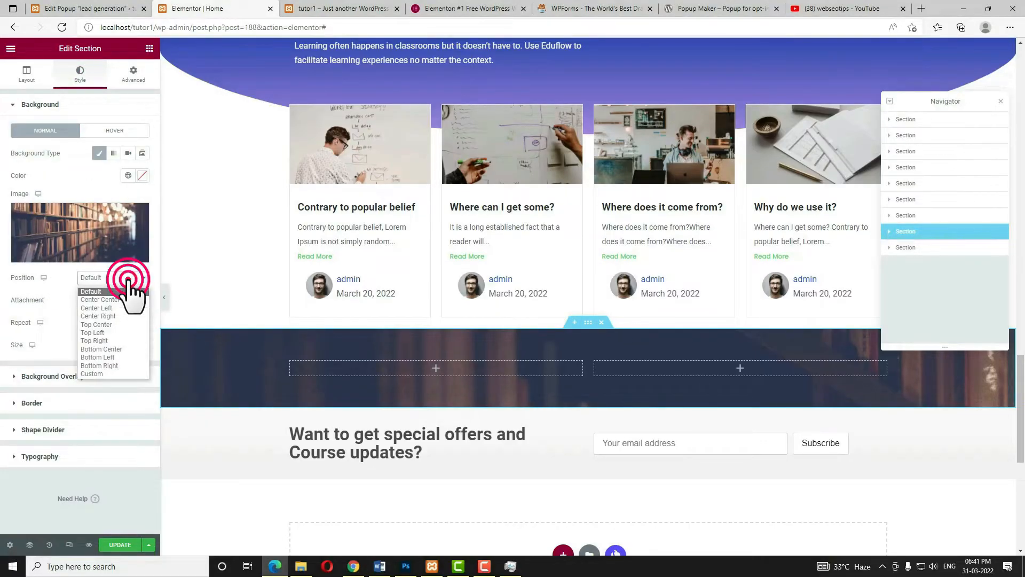
{"action": "left_click", "coordinate": [113, 299]}
{"action": "left_click", "coordinate": [113, 344]}
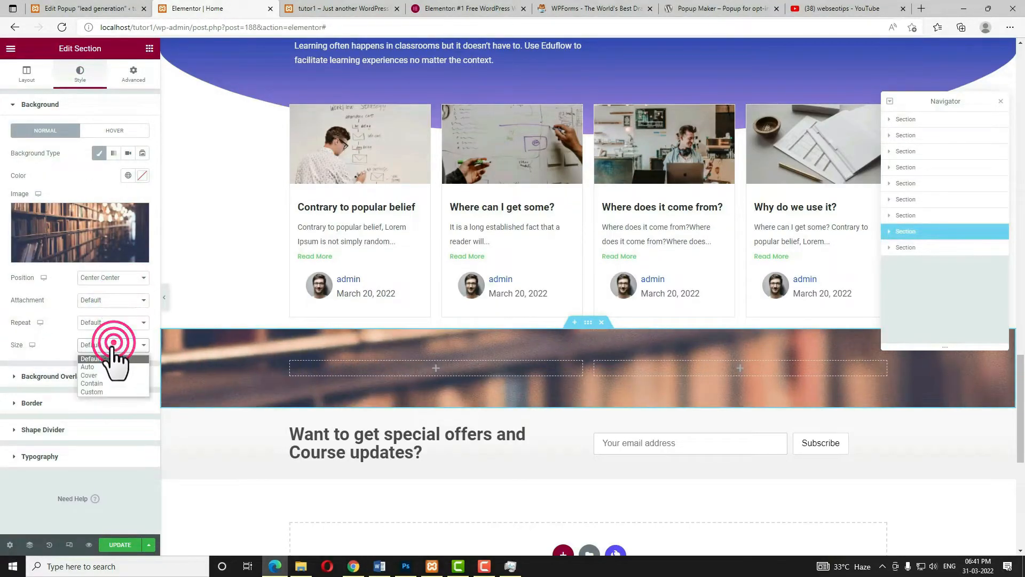
{"action": "left_click", "coordinate": [110, 374]}
Give the section a classic background overlay in black (#000000)
{"action": "left_click", "coordinate": [70, 377]}
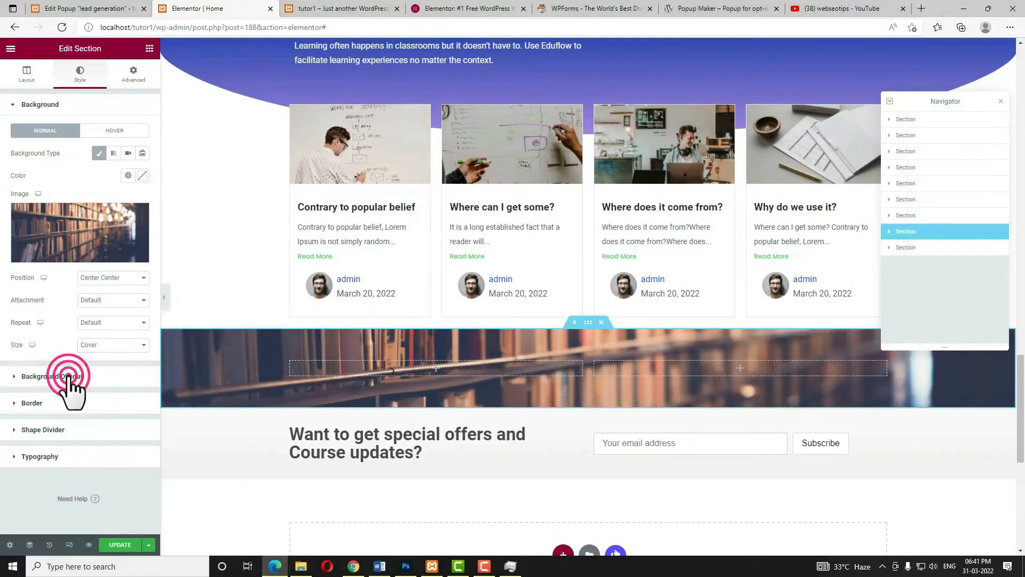
{"action": "left_click", "coordinate": [129, 179]}
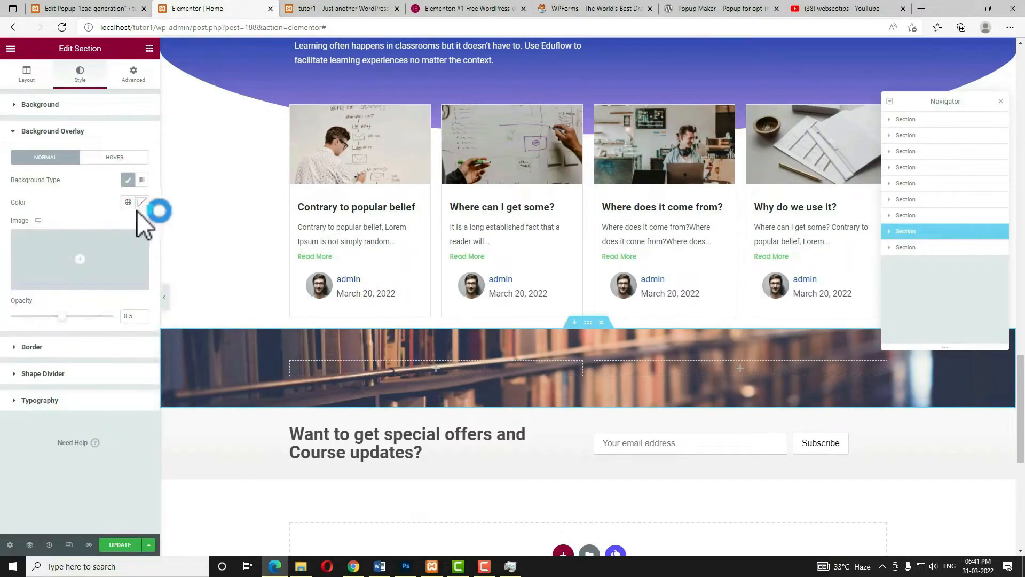
{"action": "left_click", "coordinate": [142, 203]}
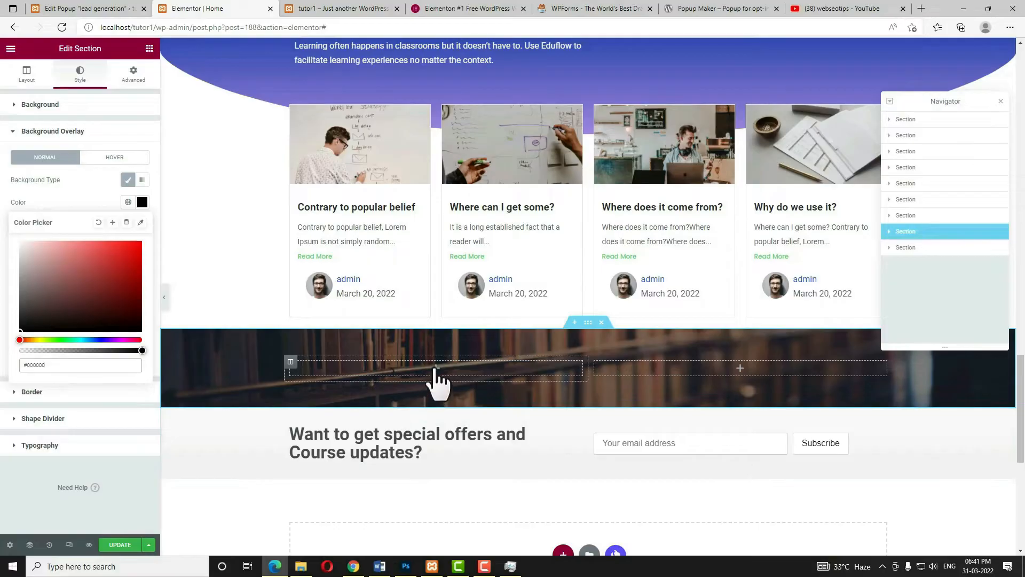
Add a Heading widget to the section's left column with the title "Basic Of Stock"
{"action": "left_click", "coordinate": [435, 368]}
{"action": "left_click_drag", "start_coordinate": [119, 176], "coordinate": [457, 367]}
{"action": "triple_click", "coordinate": [90, 160]}
{"action": "type", "text": "Basic Of Stock"}
Style the "Basic Of Stock" heading with white text at size 62 px
{"action": "left_click", "coordinate": [80, 75]}
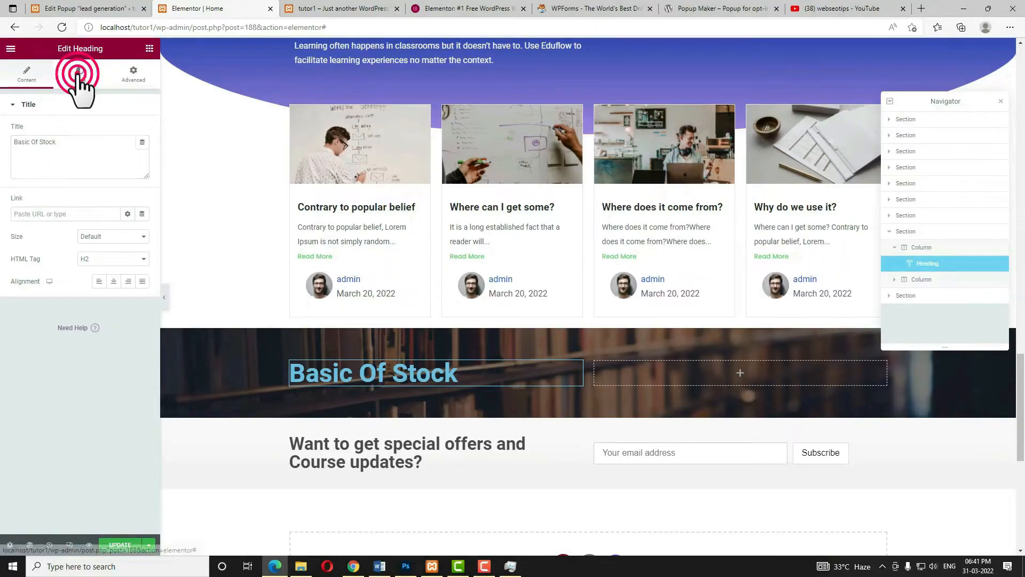
{"action": "left_click", "coordinate": [142, 130]}
{"action": "left_click_drag", "start_coordinate": [75, 199], "coordinate": [5, 167]}
{"action": "left_click", "coordinate": [64, 347]}
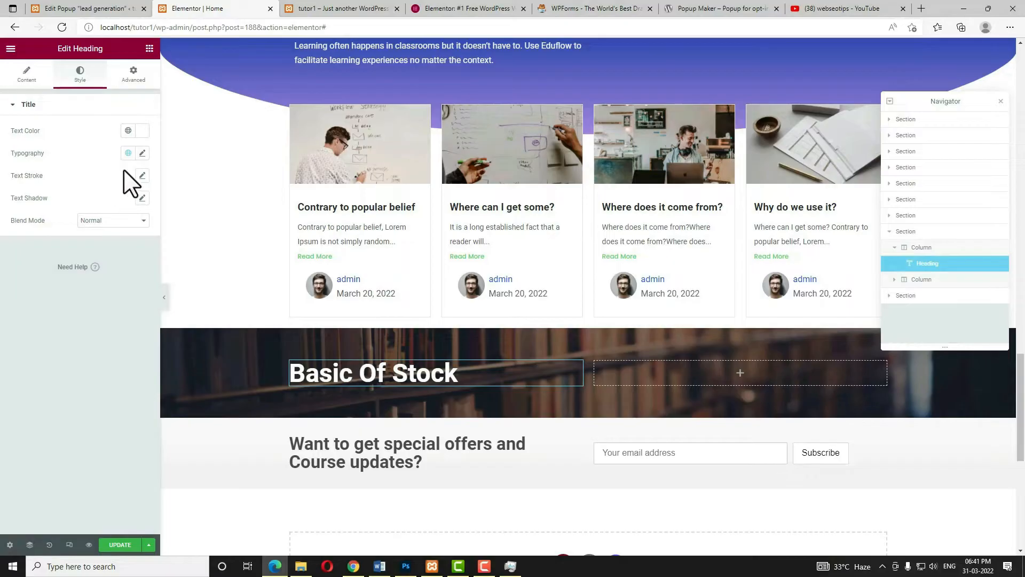
{"action": "left_click", "coordinate": [142, 155]}
{"action": "left_click_drag", "start_coordinate": [21, 239], "coordinate": [47, 239]}
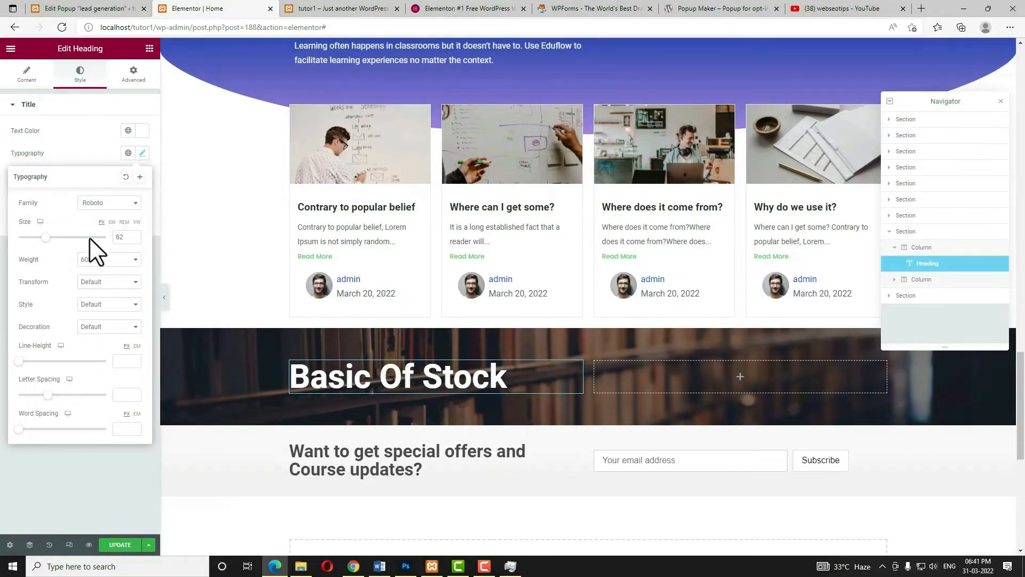
{"action": "left_click", "coordinate": [91, 450]}
Add a Text Editor widget below the heading reading "Download our best-selling ebook ok bye just click the download button and submit form."
{"action": "left_click", "coordinate": [149, 52]}
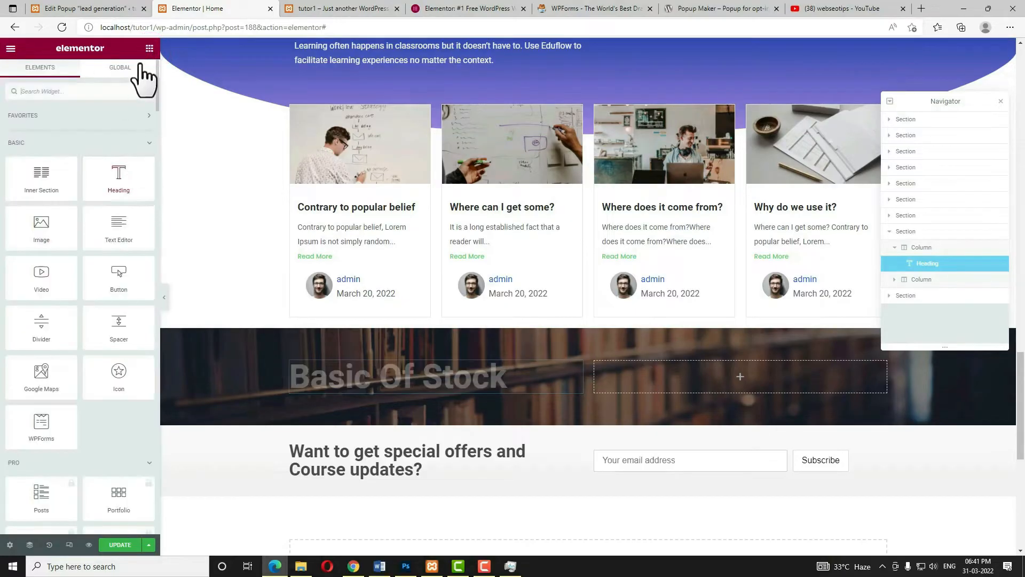
{"action": "left_click_drag", "start_coordinate": [120, 238], "coordinate": [405, 396]}
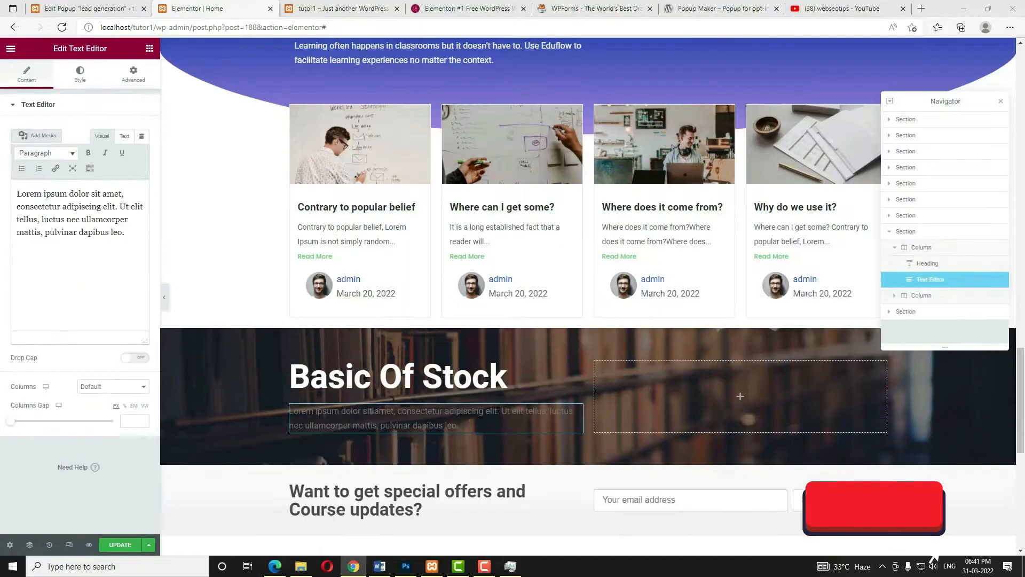
{"action": "left_click", "coordinate": [83, 284]}
{"action": "key", "text": "ctrl+a"}
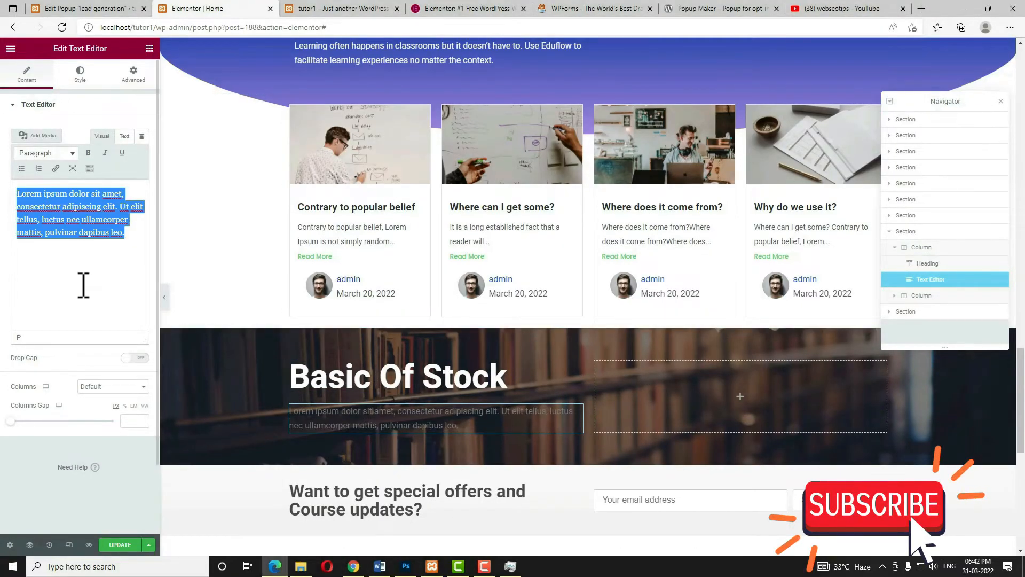
{"action": "type", "text": "Download our best-selling ebook ok bye just click the download button and submit form."}
Set the description's text color to white (#FFFFFF) and its font size to 22 px
{"action": "left_click", "coordinate": [80, 75]}
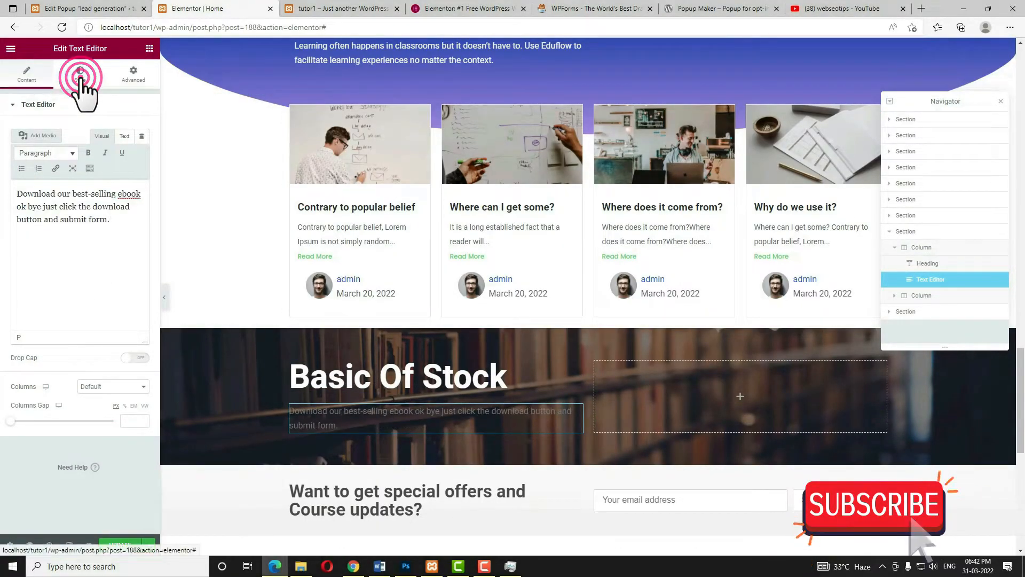
{"action": "left_click", "coordinate": [142, 155]}
{"action": "left_click_drag", "start_coordinate": [68, 177], "coordinate": [5, 178]}
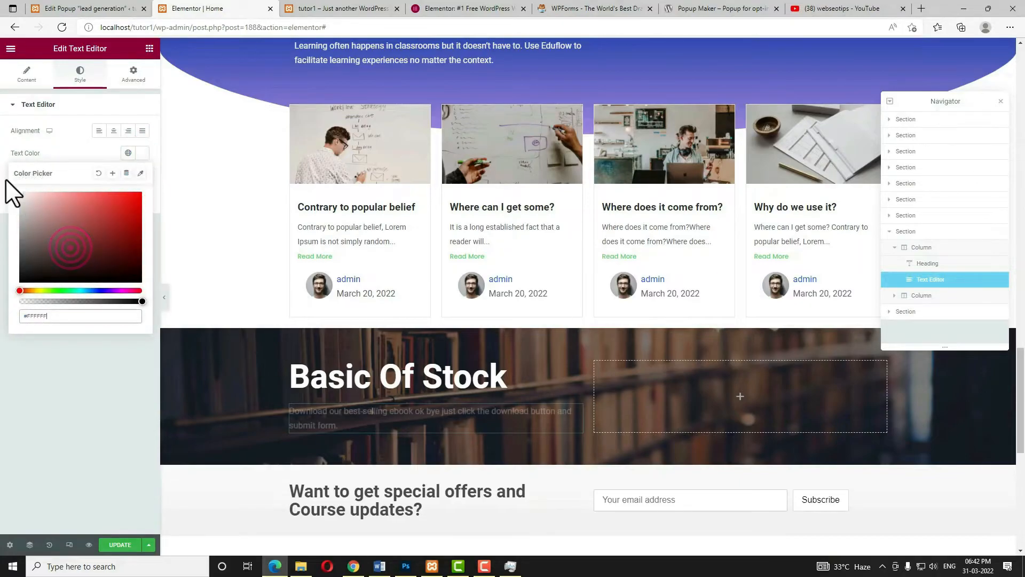
{"action": "left_click", "coordinate": [45, 386]}
{"action": "left_click", "coordinate": [142, 175]}
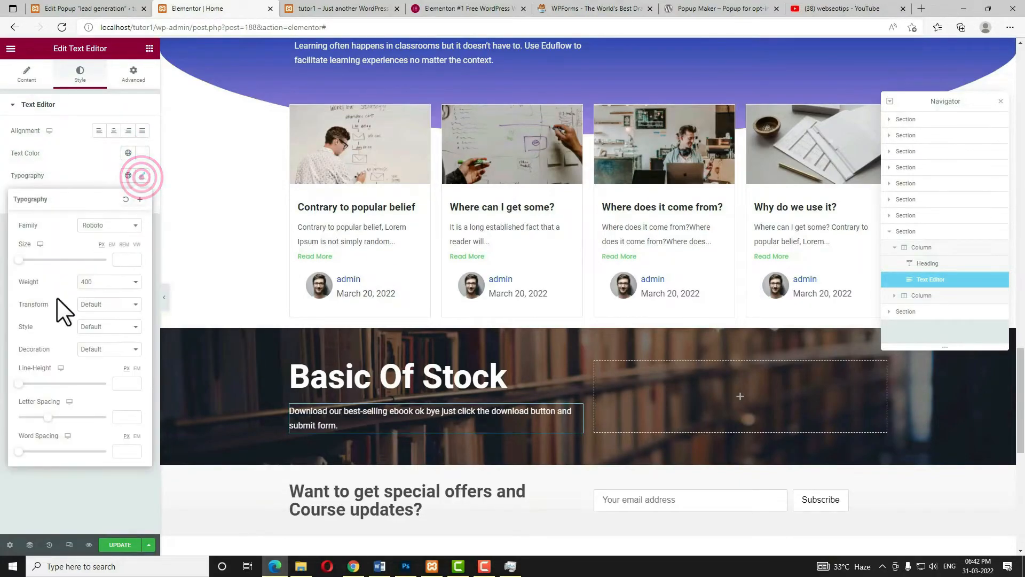
{"action": "left_click", "coordinate": [117, 260]}
{"action": "type", "text": "20"}
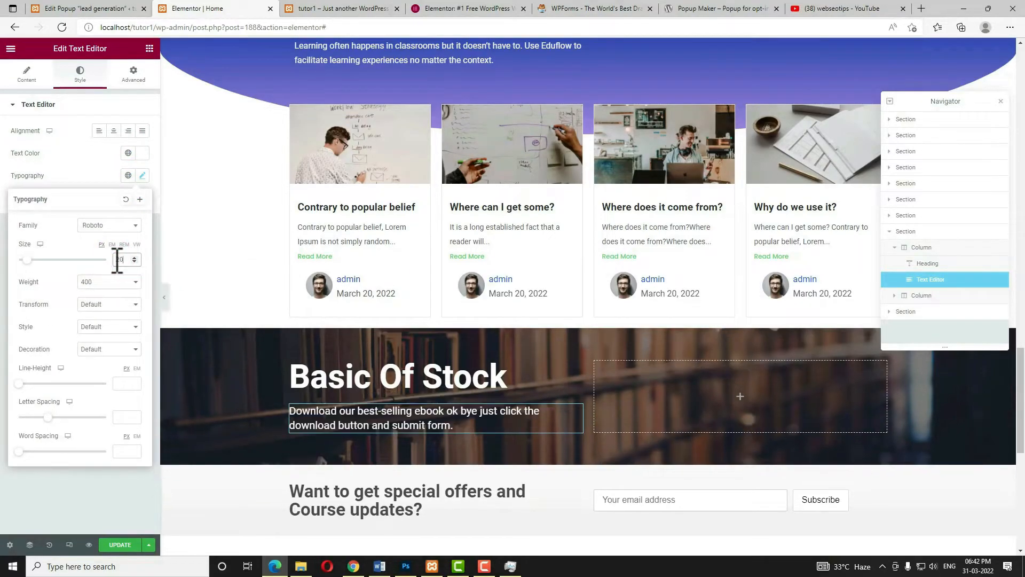
{"action": "left_click", "coordinate": [130, 259]}
{"action": "key", "text": "BackSpace"}
{"action": "type", "text": "2"}
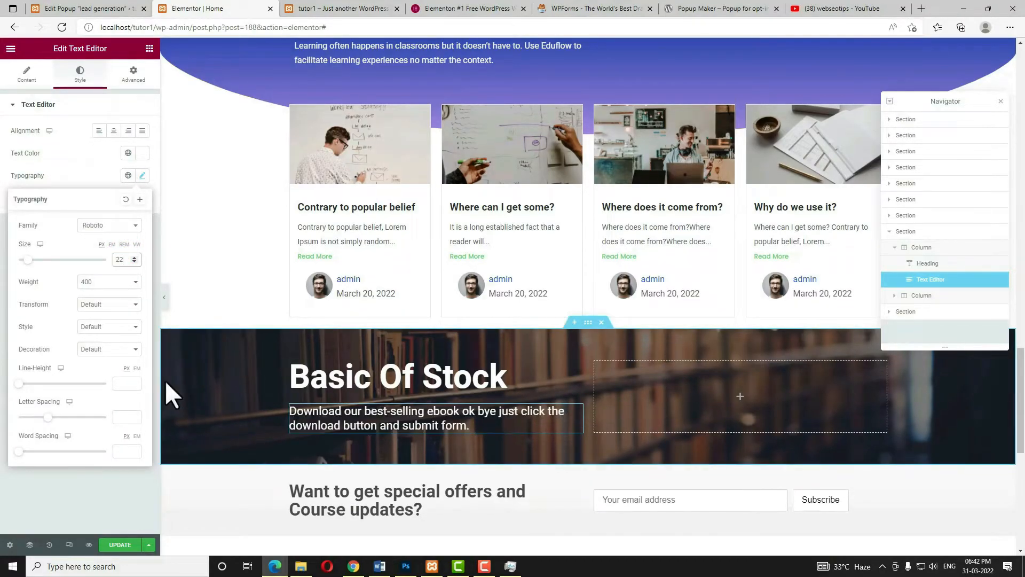
Add a Button widget below the description, label it "DOWNLOAD" and clear its link
{"action": "left_click", "coordinate": [148, 49]}
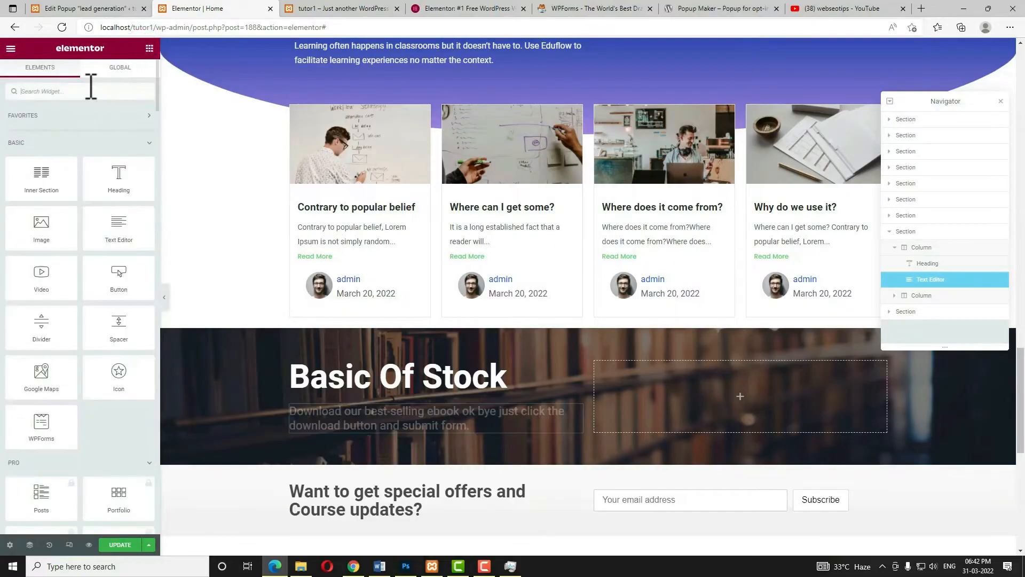
{"action": "type", "text": "but"}
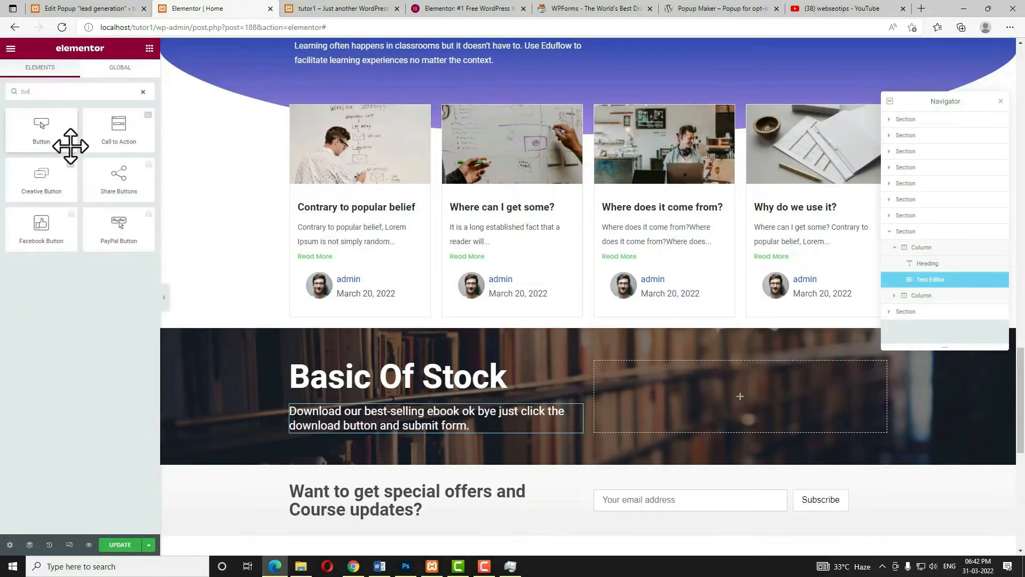
{"action": "left_click_drag", "start_coordinate": [50, 133], "coordinate": [435, 418]}
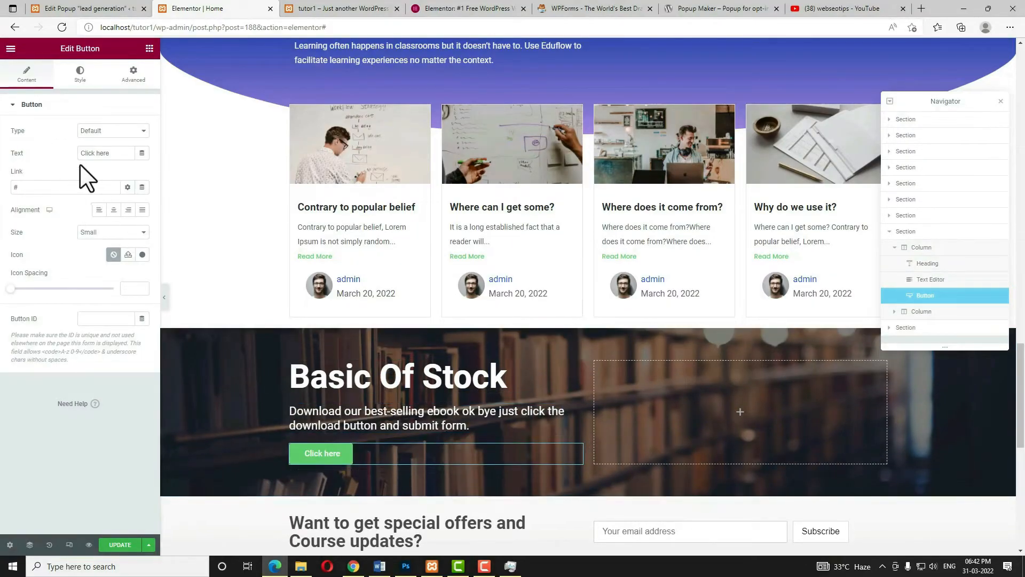
{"action": "left_click_drag", "start_coordinate": [121, 158], "coordinate": [62, 142]}
{"action": "type", "text": "DOWNLOAD"}
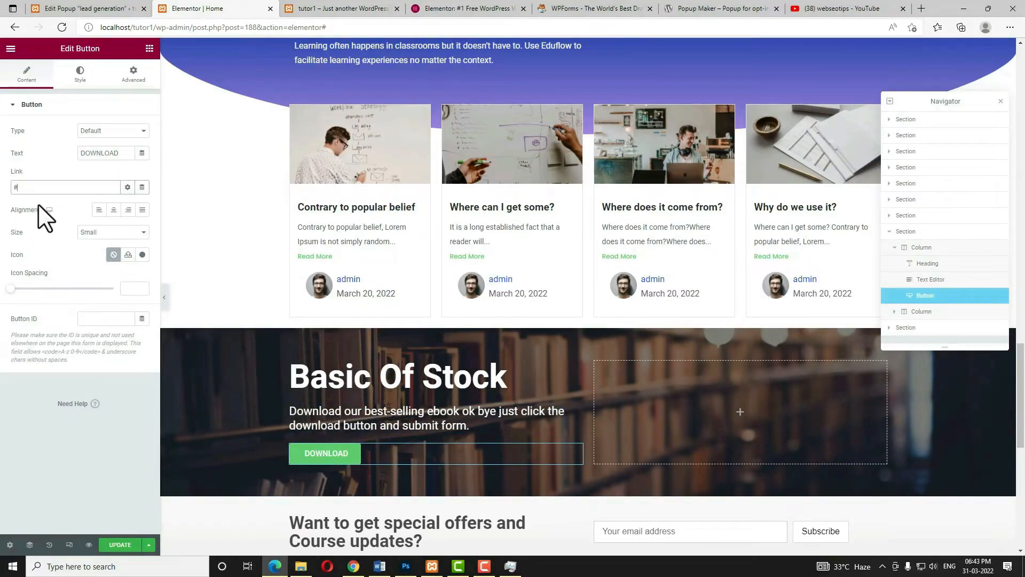
{"action": "left_click_drag", "start_coordinate": [43, 183], "coordinate": [1, 181]}
Give the button the cloud download icon positioned after its text, and set the button size to Medium
{"action": "left_click", "coordinate": [141, 255]}
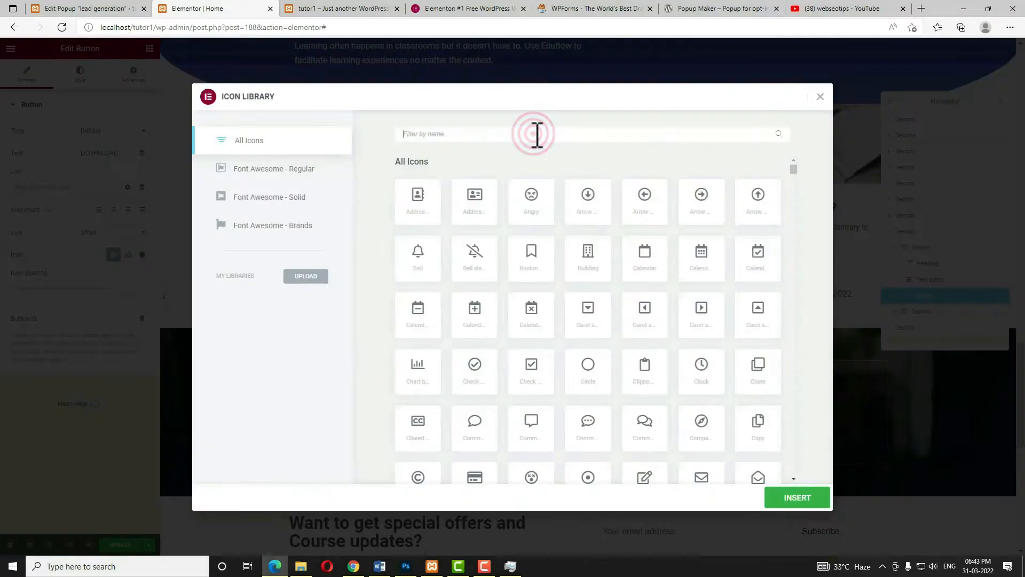
{"action": "type", "text": "downlo"}
{"action": "left_click", "coordinate": [415, 206]}
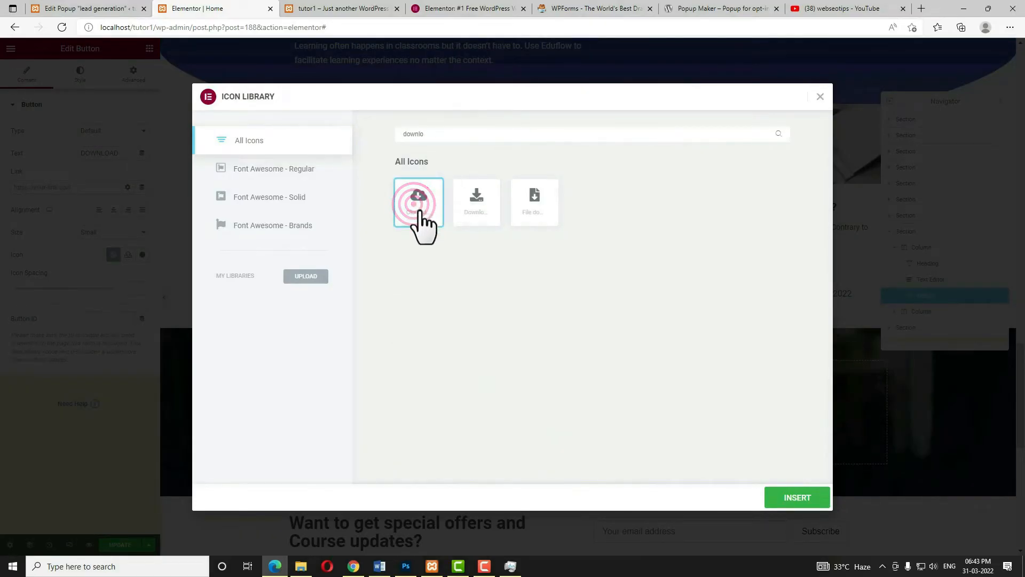
{"action": "left_click", "coordinate": [791, 499]}
{"action": "left_click", "coordinate": [109, 278]}
{"action": "left_click", "coordinate": [123, 233]}
{"action": "left_click", "coordinate": [104, 265]}
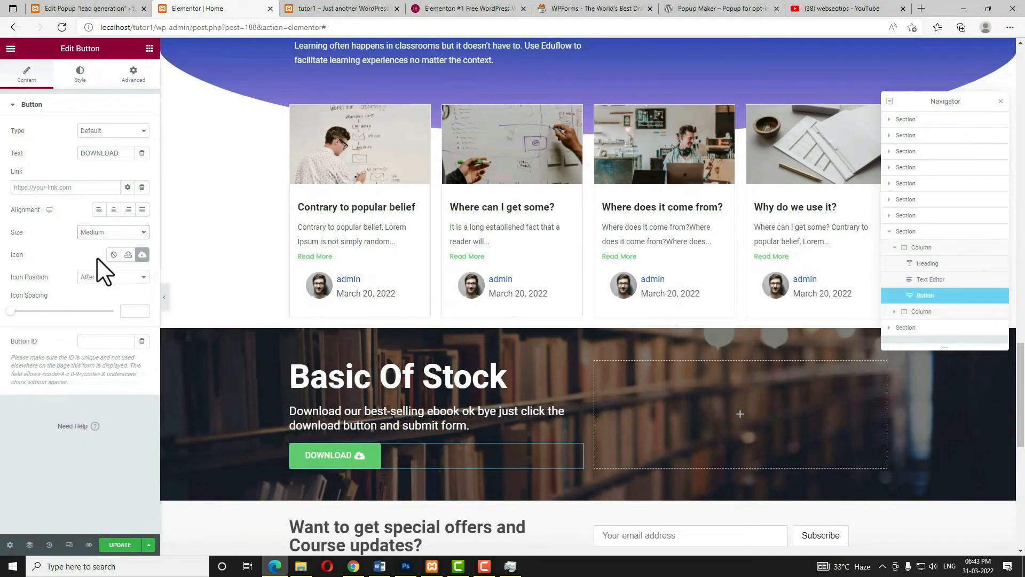
Make the button's background color transparent and give it a solid border 1 px wide on all sides
{"action": "left_click", "coordinate": [80, 74]}
{"action": "left_click", "coordinate": [142, 248]}
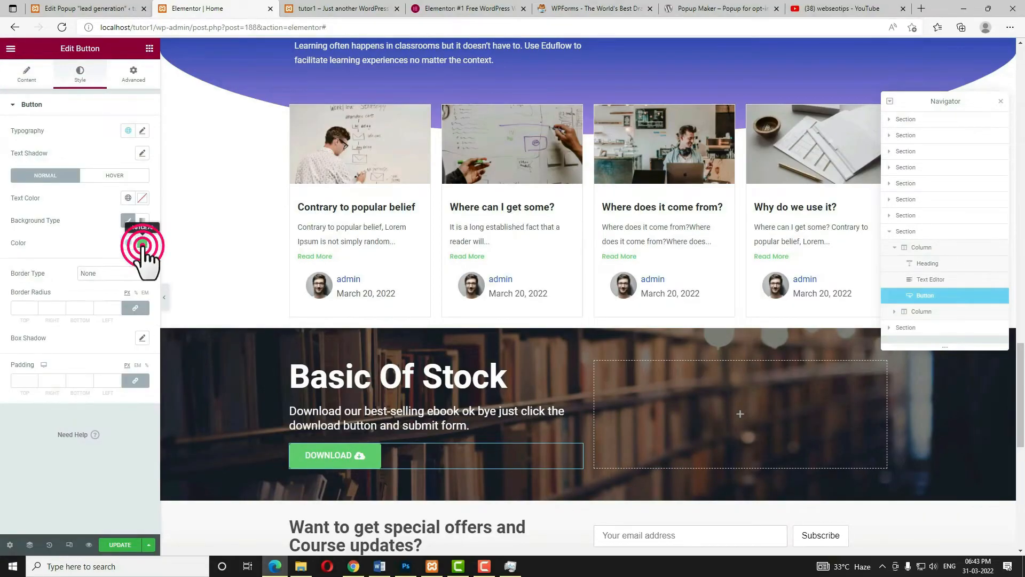
{"action": "left_click", "coordinate": [143, 248]}
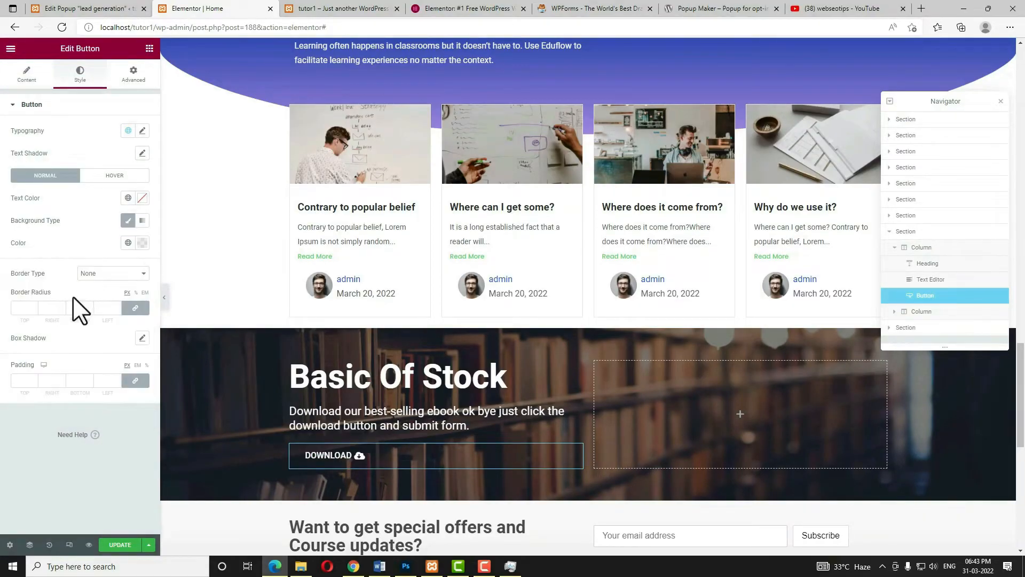
{"action": "left_click", "coordinate": [91, 273]}
{"action": "left_click", "coordinate": [95, 292]}
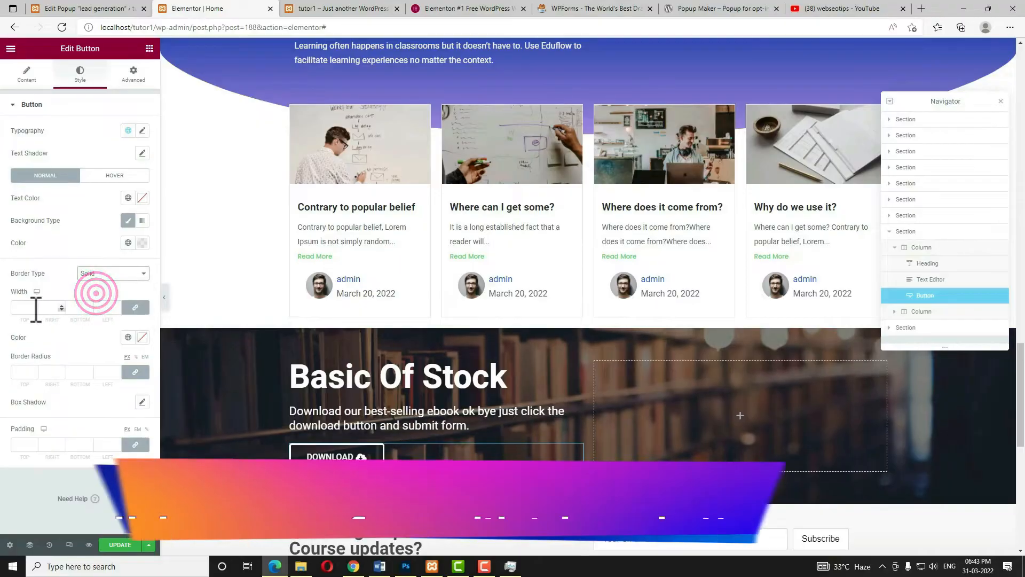
{"action": "left_click", "coordinate": [24, 308]}
{"action": "type", "text": "1"}
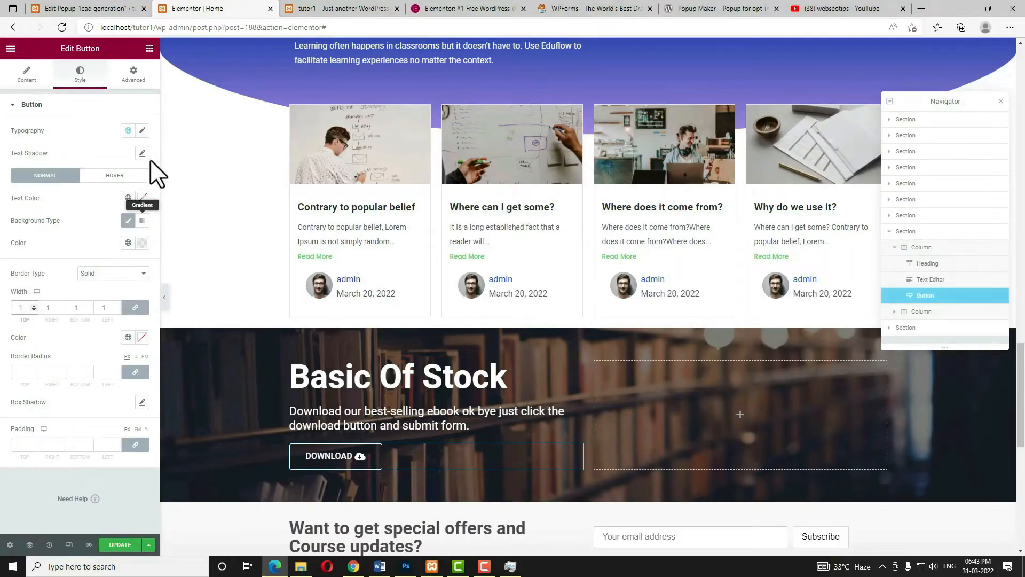
Copy the class name "popmake-335" from the Click Open trigger settings of the "lead generation" popup, then save the trigger
{"action": "left_click", "coordinate": [134, 78]}
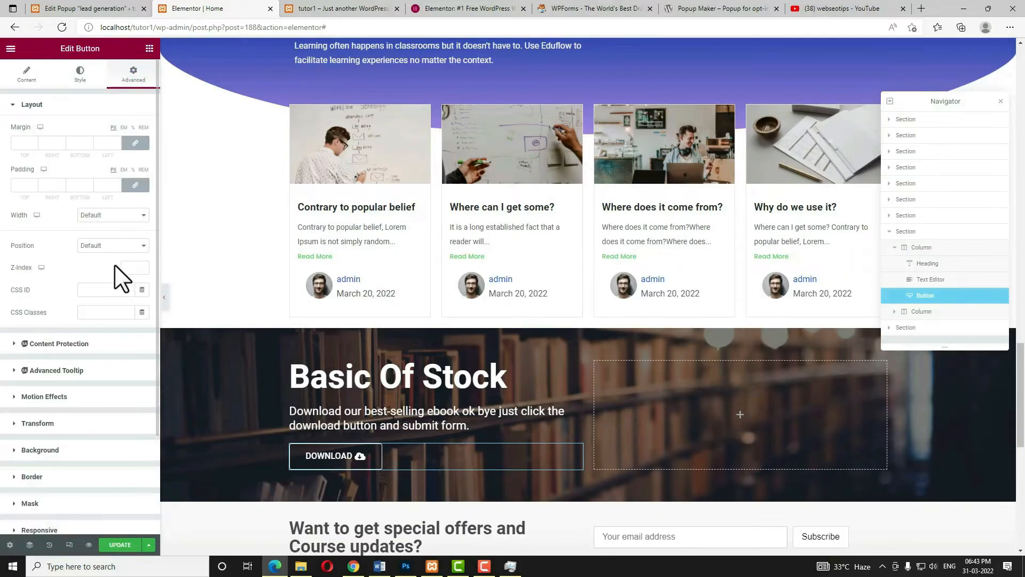
{"action": "left_click", "coordinate": [108, 9]}
{"action": "scroll", "coordinate": [368, 305], "scroll_direction": "down", "scroll_amount": 7}
{"action": "scroll", "coordinate": [369, 304], "scroll_direction": "up", "scroll_amount": 3}
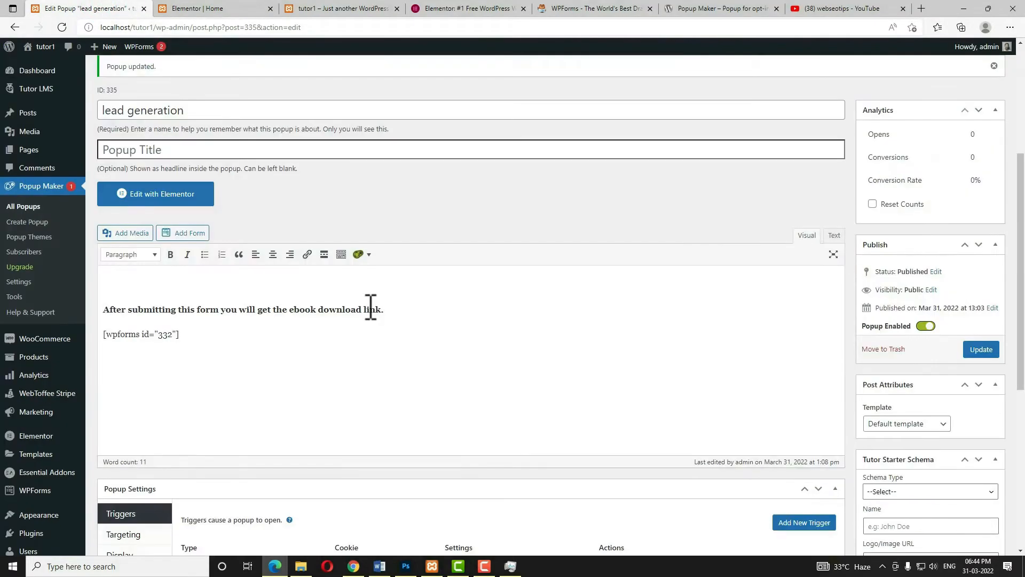
{"action": "scroll", "coordinate": [374, 347], "scroll_direction": "up", "scroll_amount": 2}
{"action": "scroll", "coordinate": [415, 352], "scroll_direction": "down", "scroll_amount": 5}
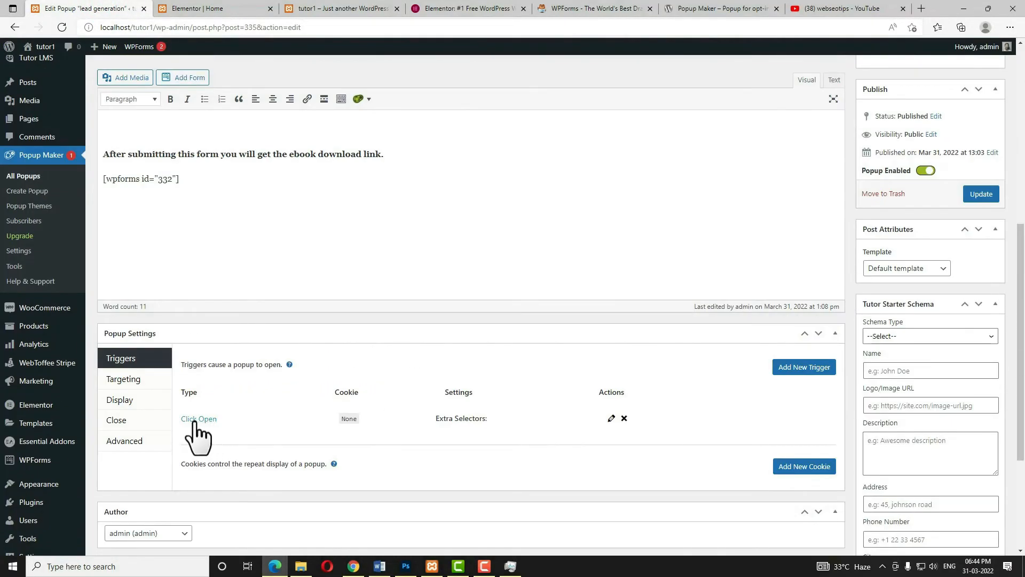
{"action": "left_click", "coordinate": [204, 420]}
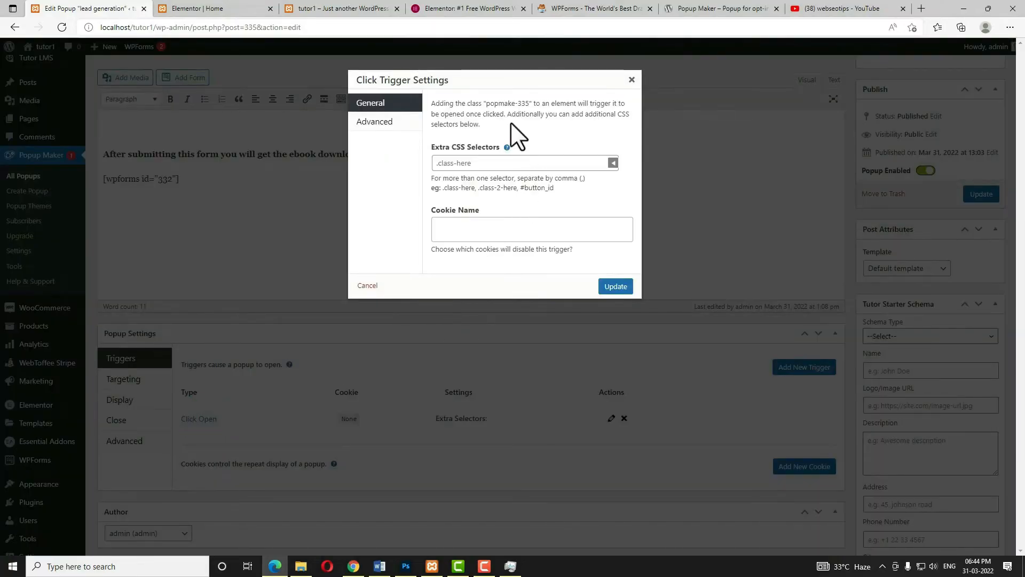
{"action": "left_click_drag", "start_coordinate": [486, 103], "coordinate": [530, 107]}
{"action": "key", "text": "ctrl+c"}
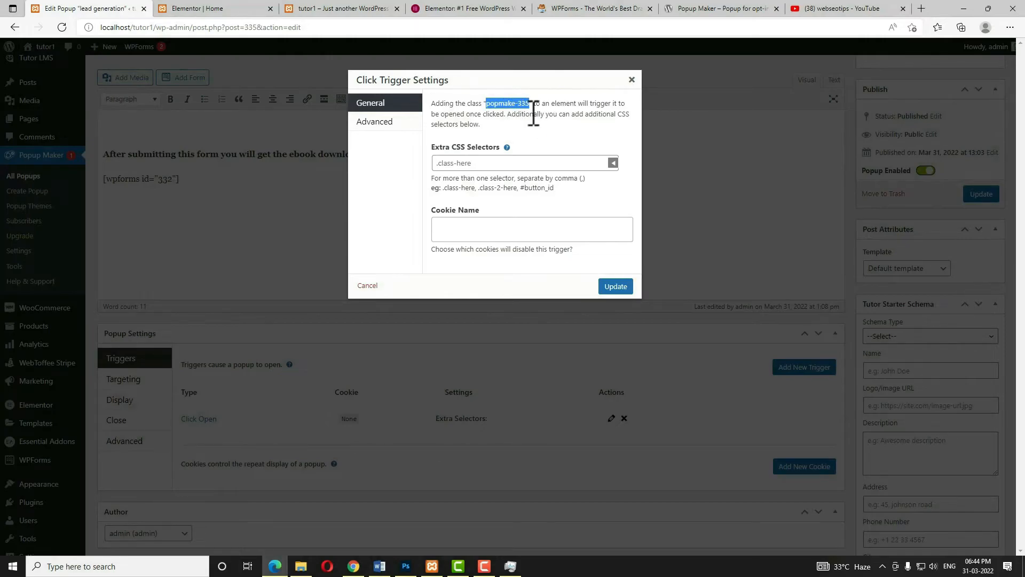
{"action": "left_click", "coordinate": [615, 286]}
Paste "popmake-335" as the CSS class of the DOWNLOAD button on the Elementor home page
{"action": "left_click", "coordinate": [231, 6]}
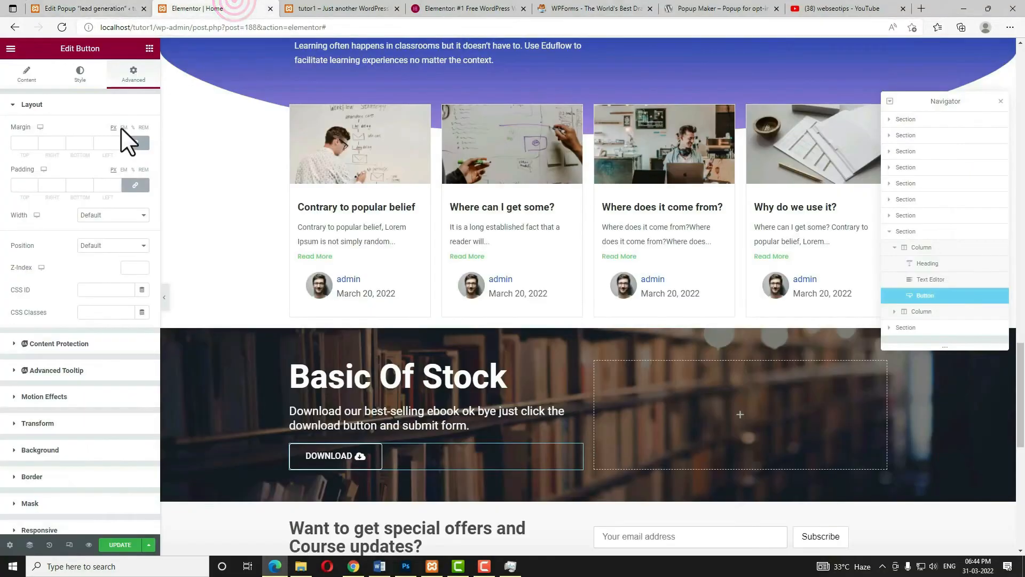
{"action": "left_click", "coordinate": [105, 313]}
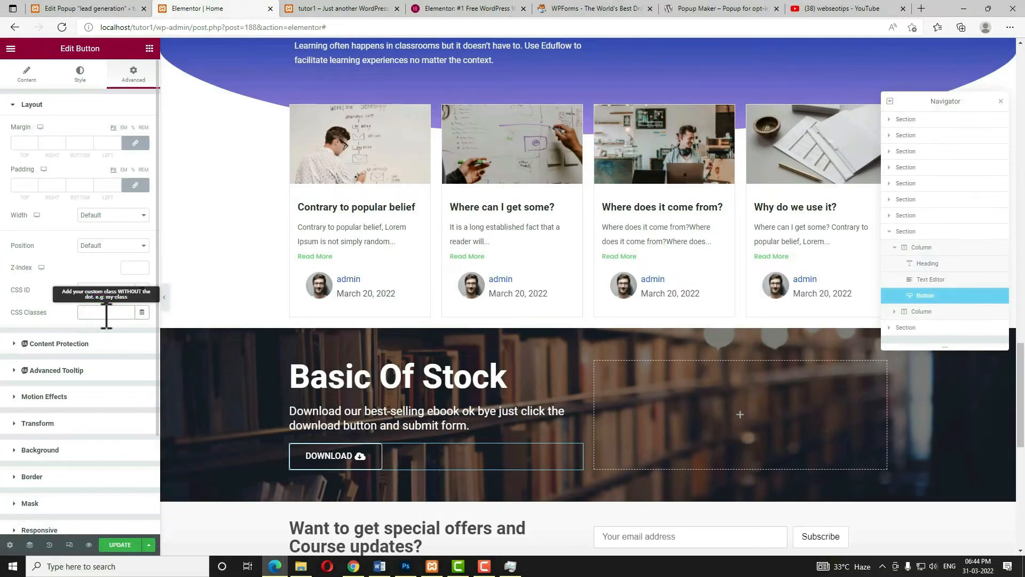
{"action": "key", "text": "ctrl+v"}
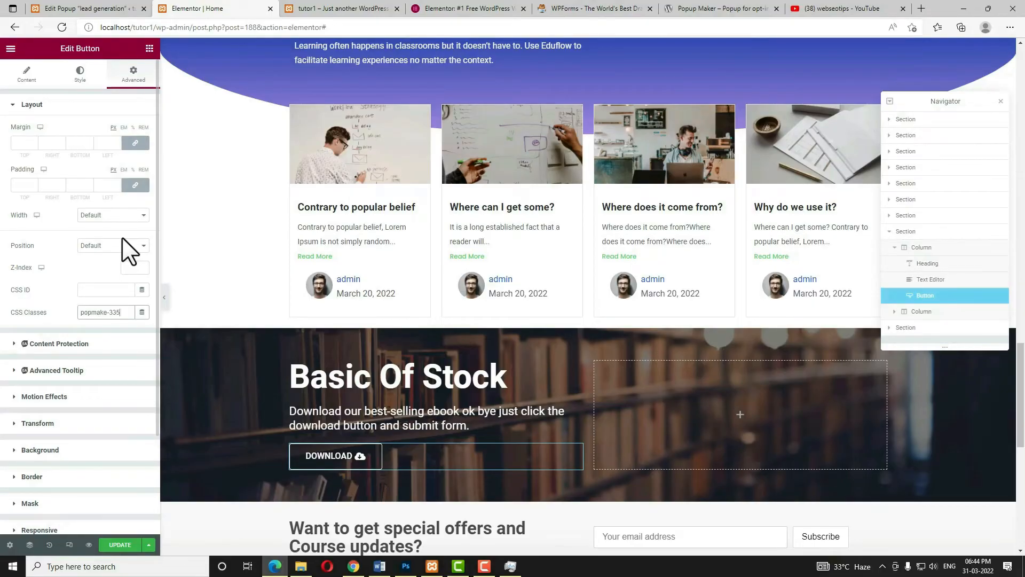
Add an Image widget to the section's empty second column and insert ebook.png from the media library
{"action": "left_click", "coordinate": [740, 414]}
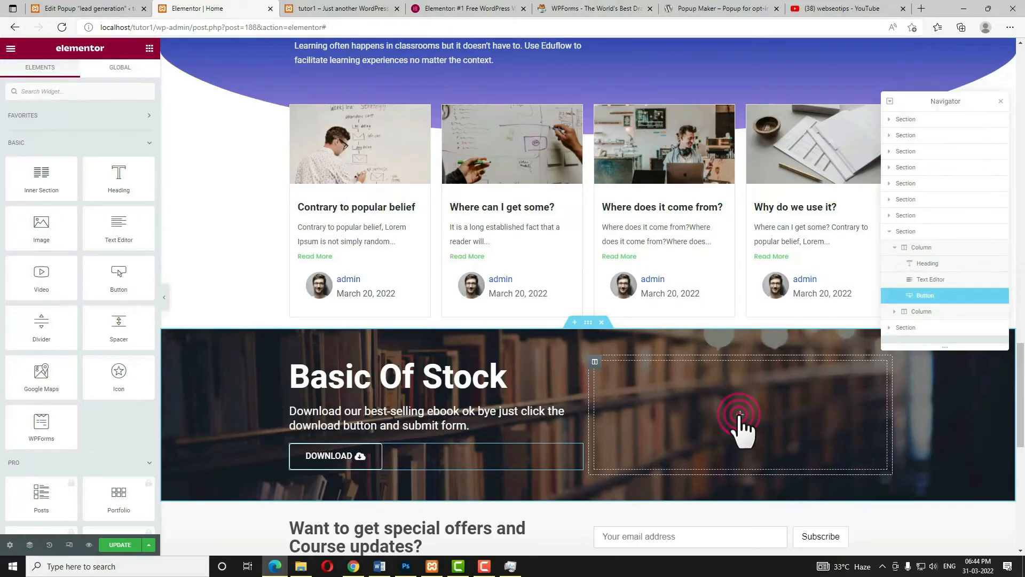
{"action": "left_click_drag", "start_coordinate": [47, 227], "coordinate": [739, 425]}
{"action": "left_click", "coordinate": [101, 166]}
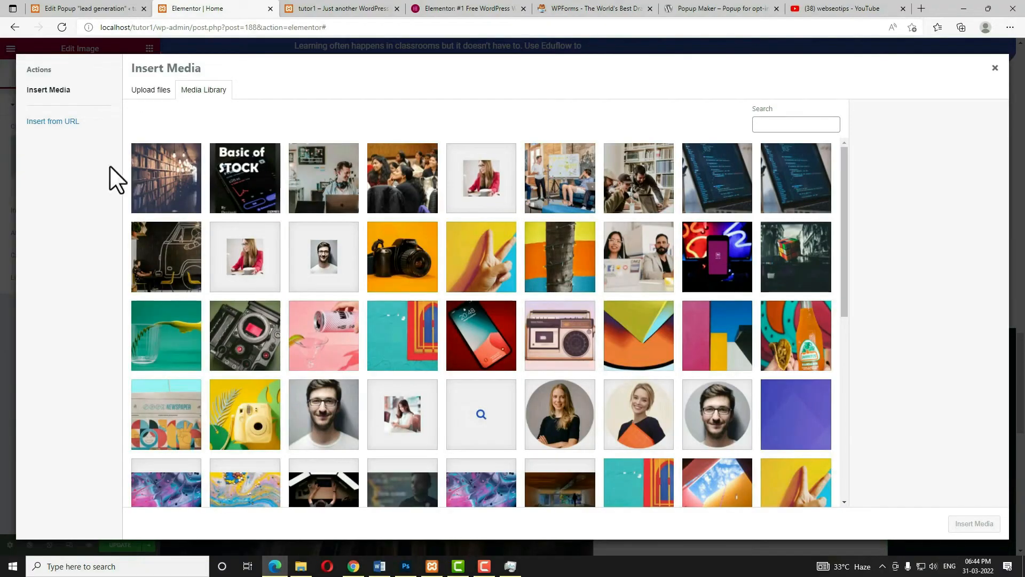
{"action": "left_click", "coordinate": [242, 193]}
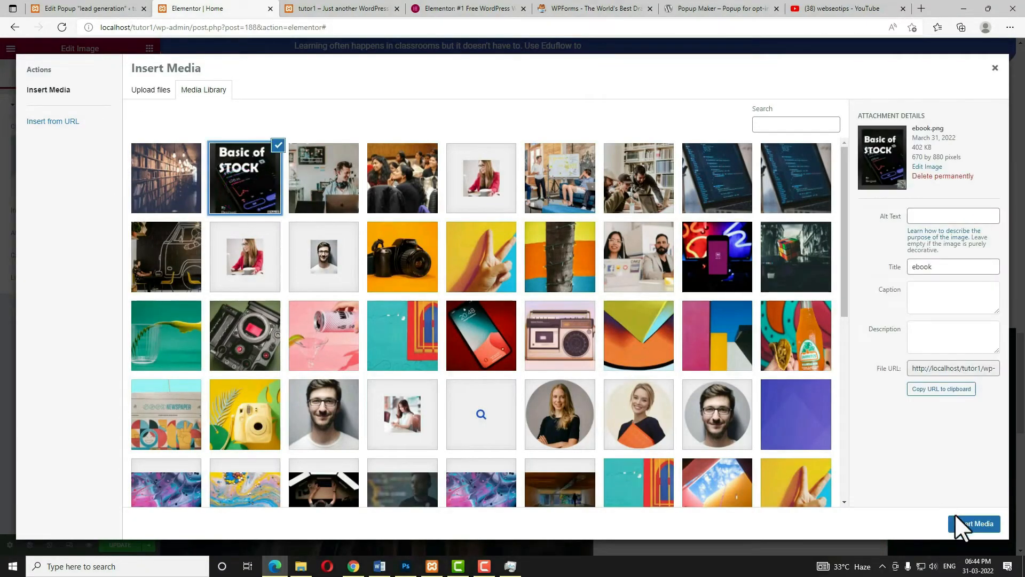
{"action": "left_click", "coordinate": [961, 523]}
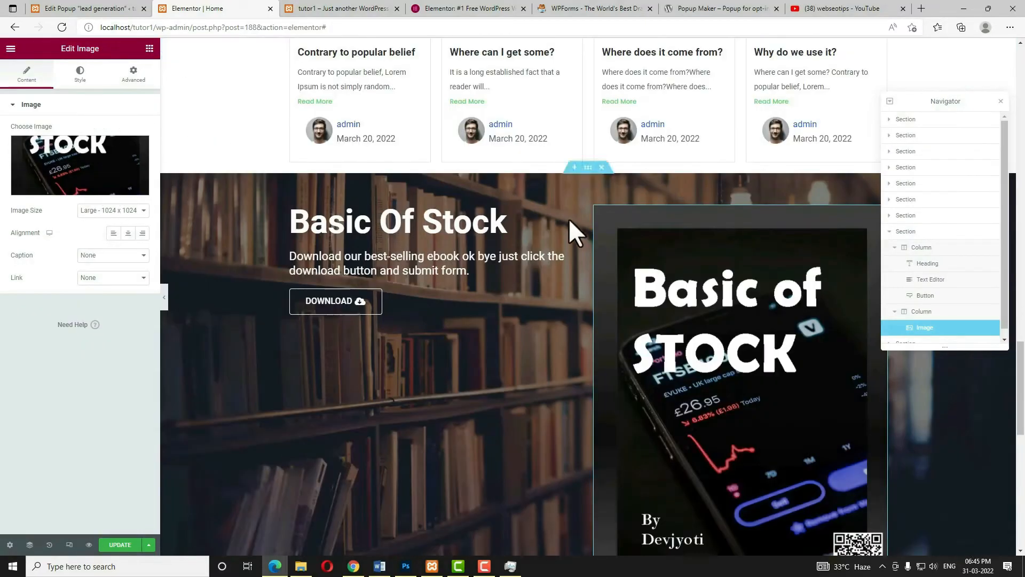
Set the vertical alignment of the "Basic Of Stock" section to Middle
{"action": "left_click", "coordinate": [588, 167]}
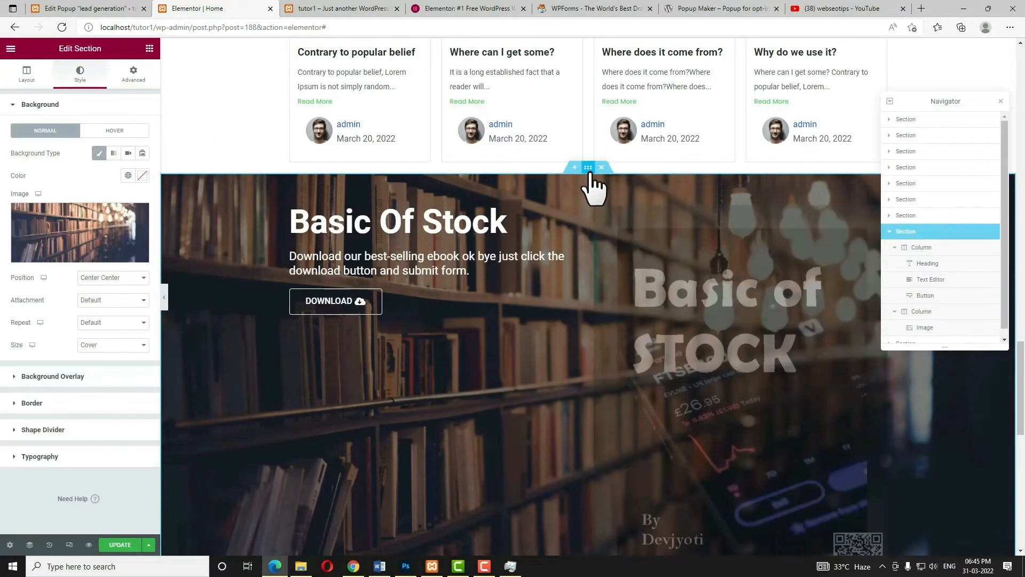
{"action": "left_click", "coordinate": [26, 74]}
{"action": "left_click", "coordinate": [112, 231]}
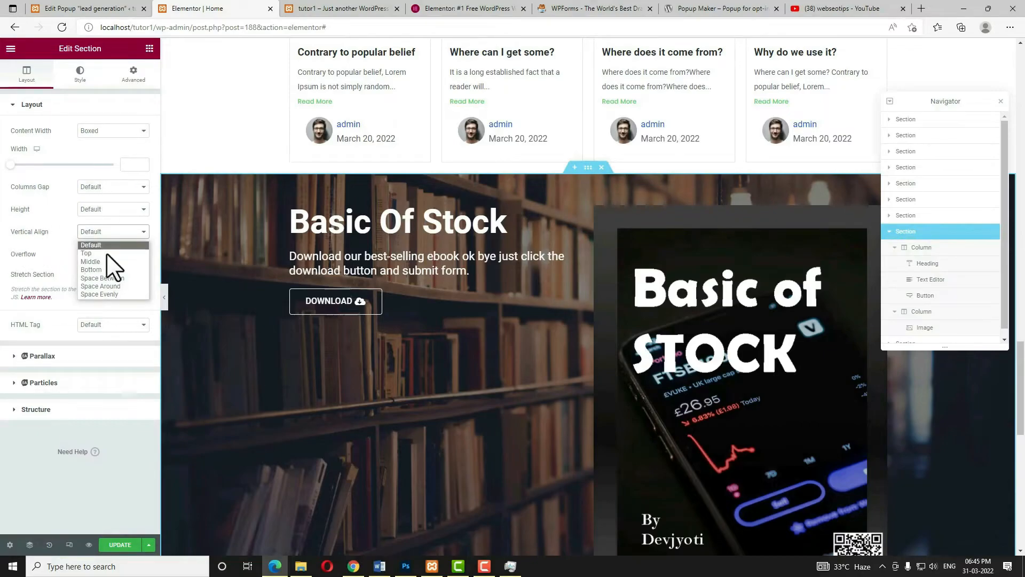
{"action": "left_click", "coordinate": [115, 262]}
Set the ebook image's width to 50% and update the page
{"action": "left_click", "coordinate": [726, 371]}
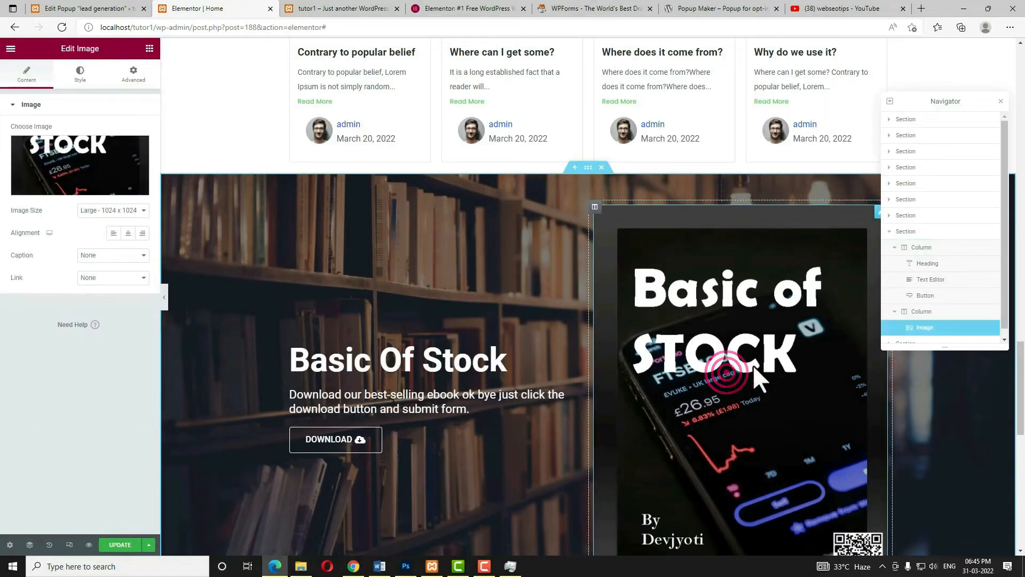
{"action": "left_click", "coordinate": [80, 73]}
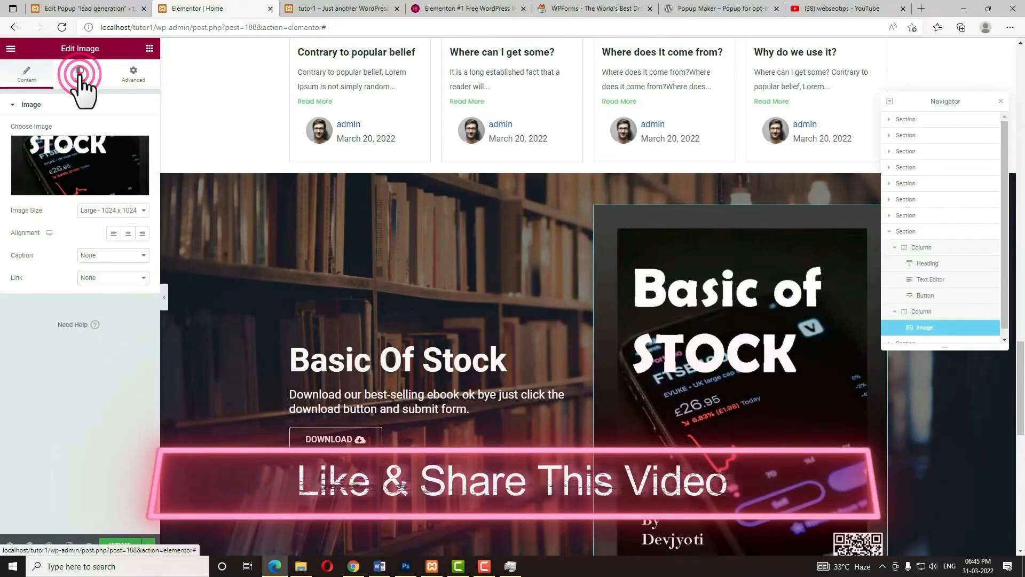
{"action": "left_click", "coordinate": [23, 143]}
{"action": "left_click_drag", "start_coordinate": [23, 144], "coordinate": [63, 145]}
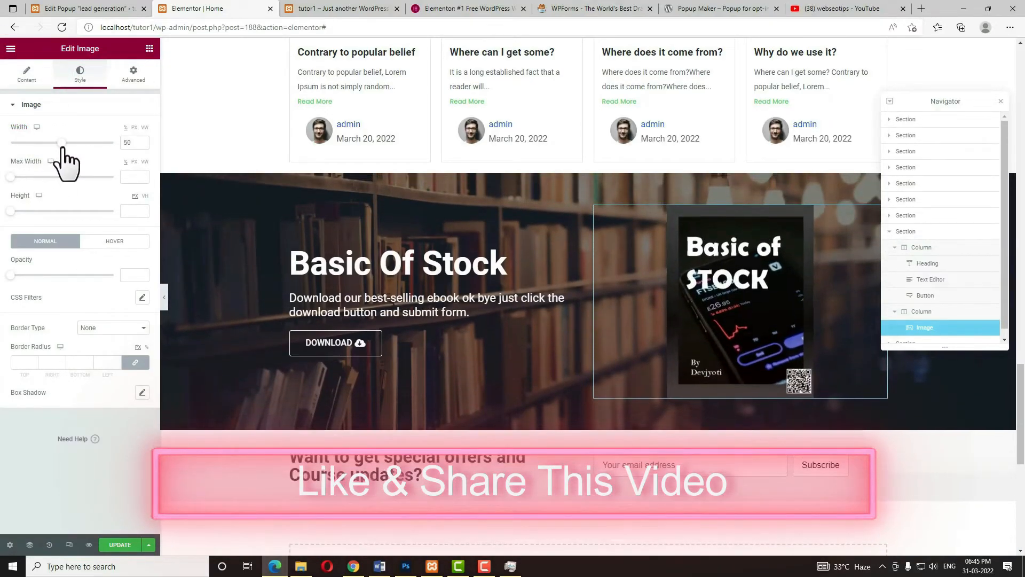
{"action": "left_click", "coordinate": [118, 546]}
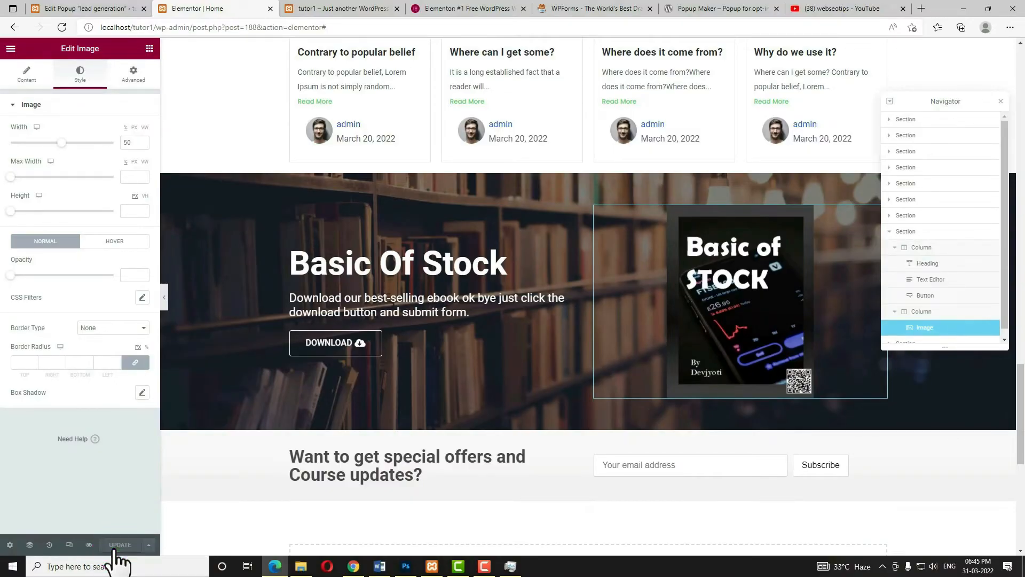
Preview the page and open the lead form popup from the DOWNLOAD button of the "Basic Of Stock" section
{"action": "left_click", "coordinate": [89, 544]}
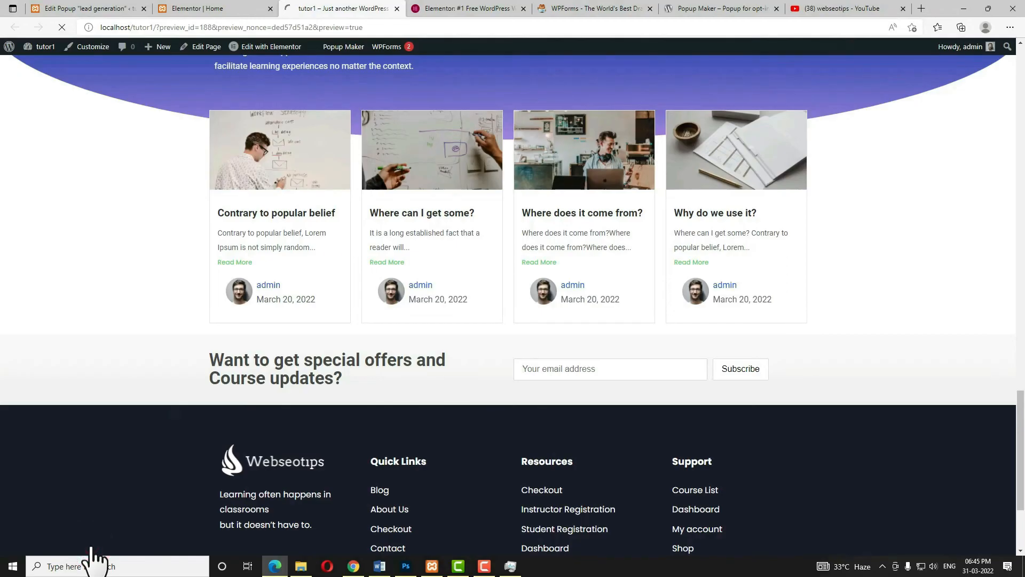
{"action": "scroll", "coordinate": [719, 404], "scroll_direction": "down", "scroll_amount": 20}
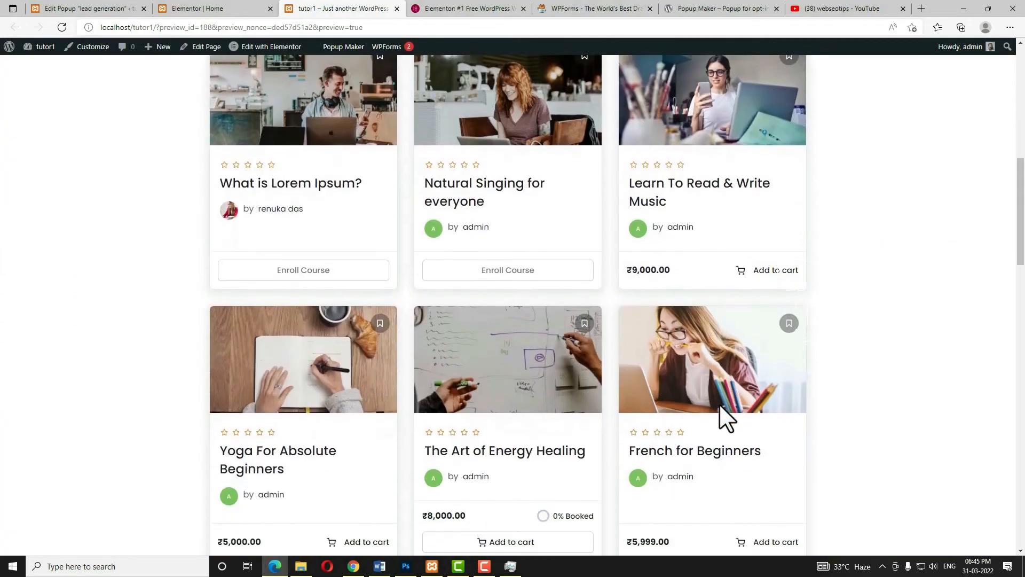
{"action": "scroll", "coordinate": [719, 404], "scroll_direction": "down", "scroll_amount": 5}
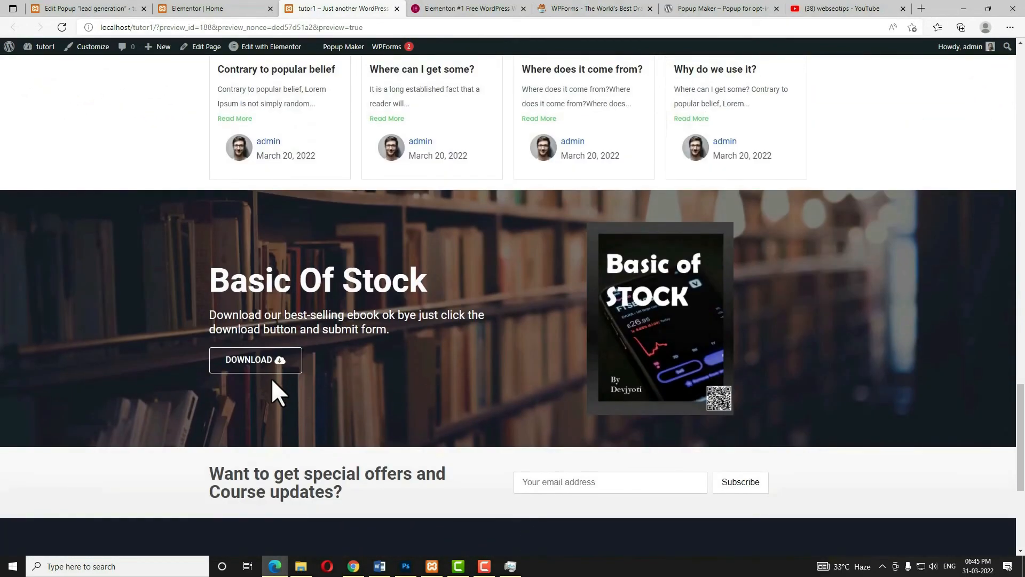
{"action": "left_click", "coordinate": [259, 363]}
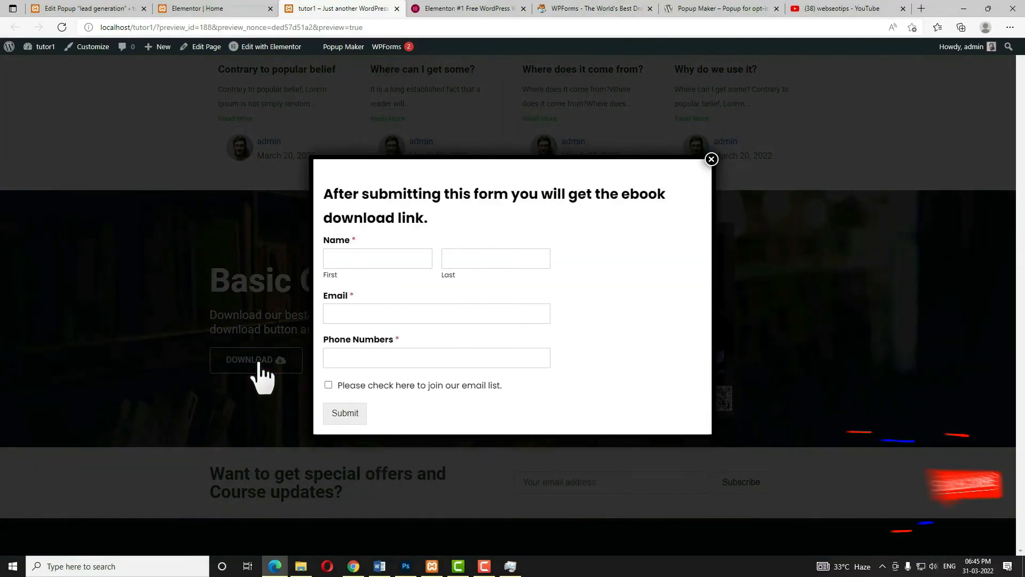
Fill in the popup form with the contact's name, e-mail and phone number, opt in to the email list and submit it
{"action": "left_click", "coordinate": [397, 261]}
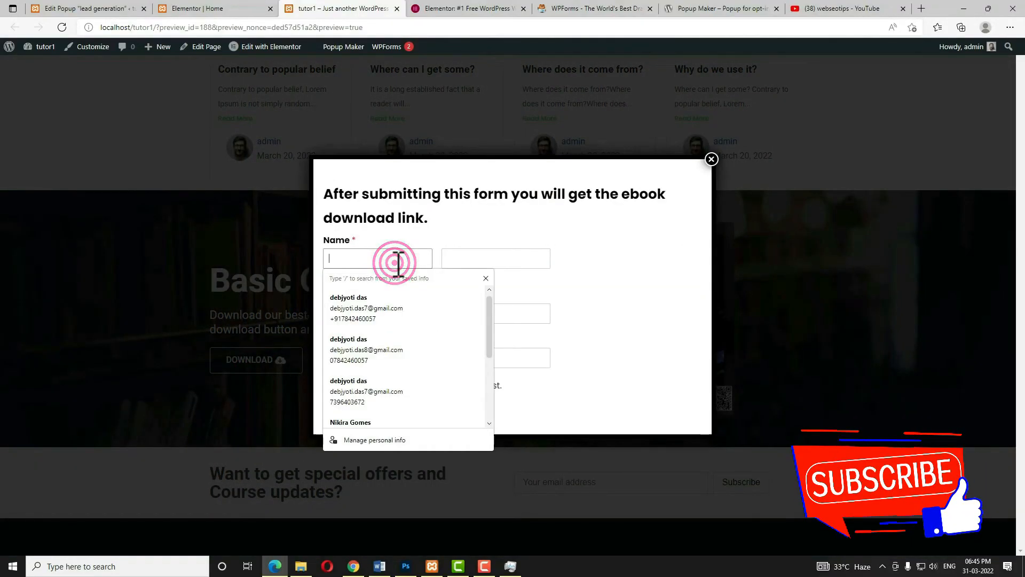
{"action": "left_click", "coordinate": [384, 316]}
{"action": "left_click", "coordinate": [384, 357]}
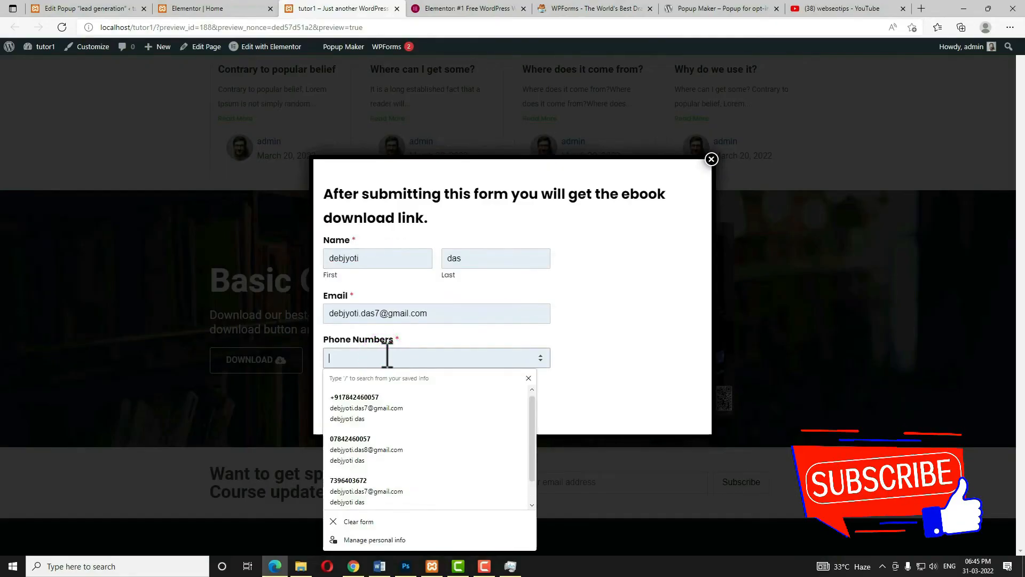
{"action": "key", "text": "ctrl+v"}
{"action": "left_click", "coordinate": [677, 366]}
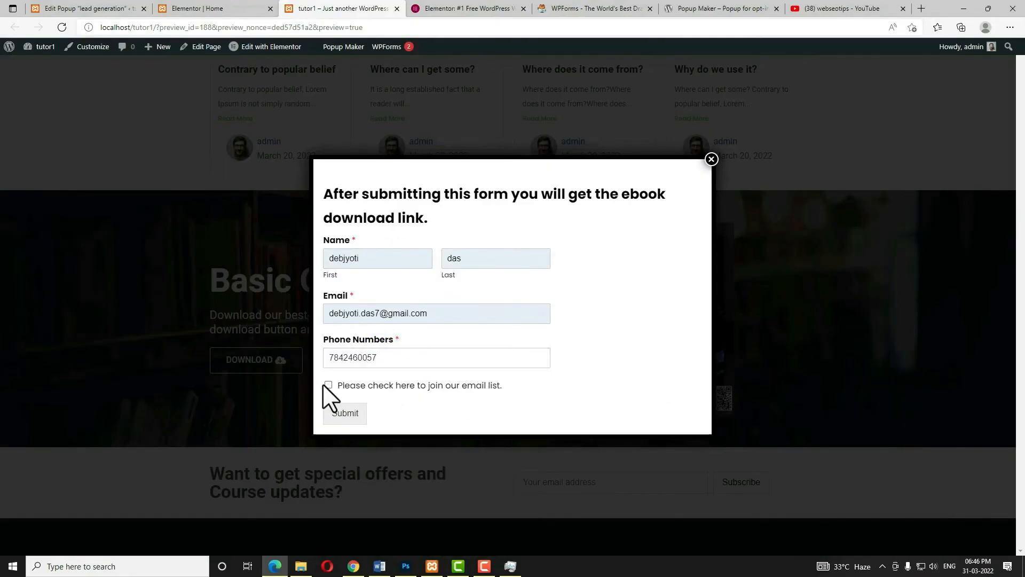
{"action": "left_click", "coordinate": [328, 385]}
{"action": "left_click", "coordinate": [354, 415]}
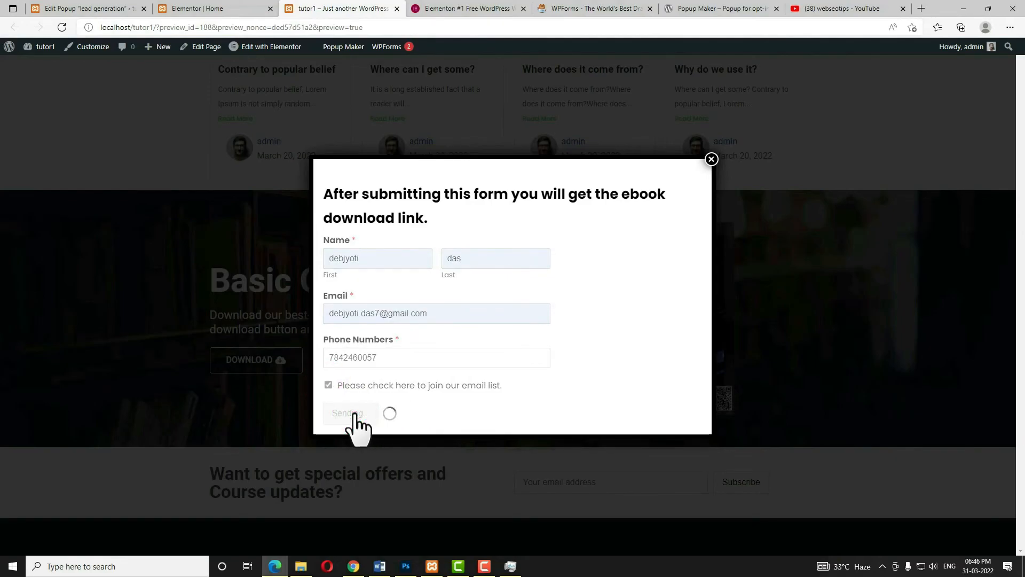
Open the eBook download link in the popup, check the BASIC-OF-STOCK.pdf document and return to the Elementor editor
{"action": "scroll", "coordinate": [354, 422], "scroll_direction": "down", "scroll_amount": 3}
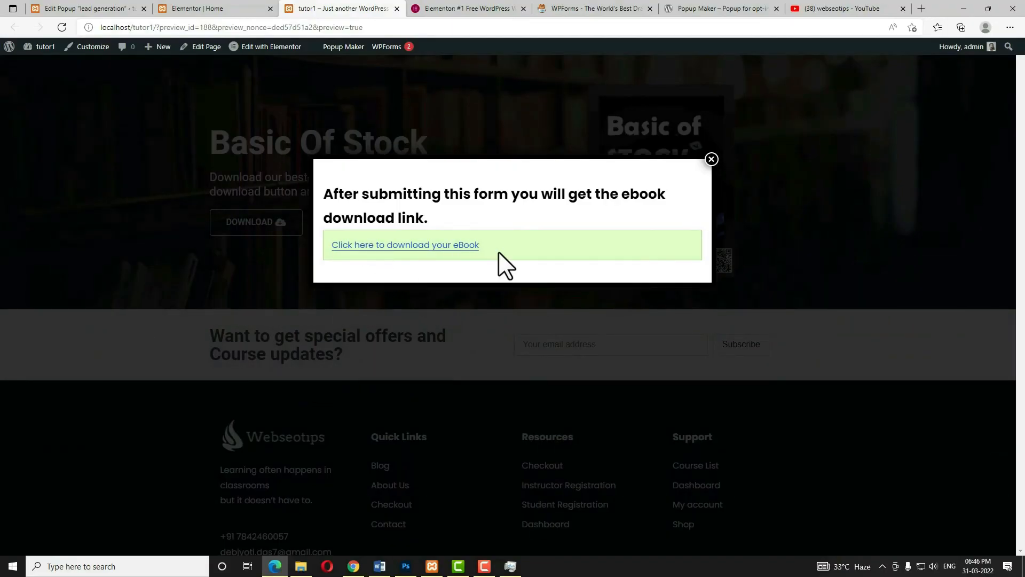
{"action": "left_click", "coordinate": [464, 247]}
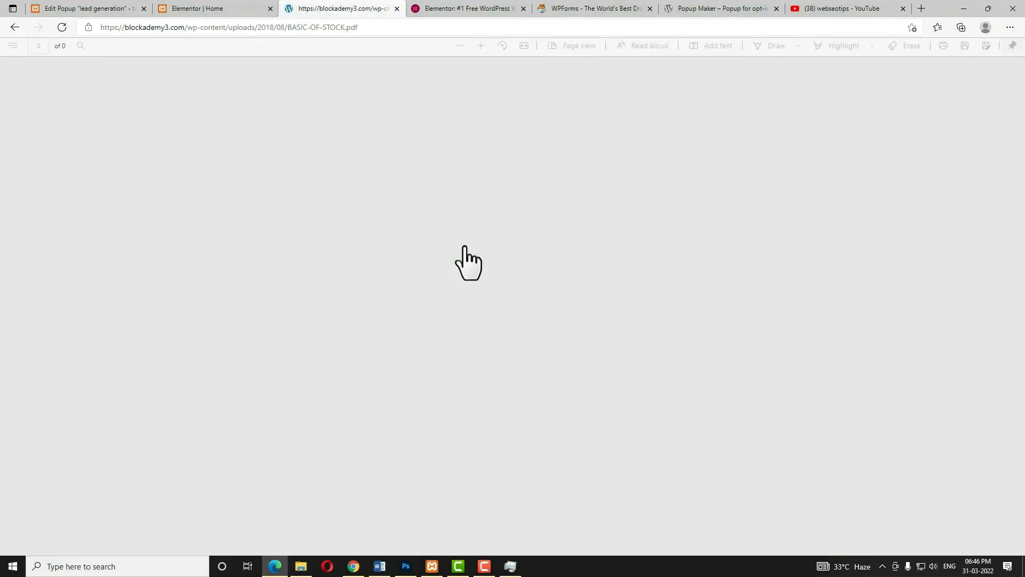
{"action": "scroll", "coordinate": [489, 352], "scroll_direction": "up", "scroll_amount": 20}
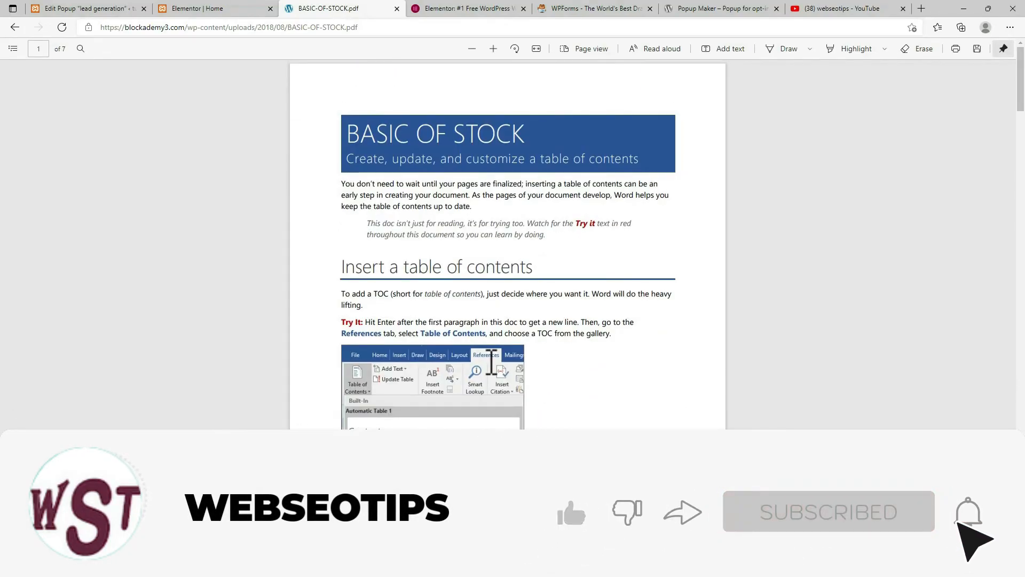
{"action": "left_click", "coordinate": [231, 8]}
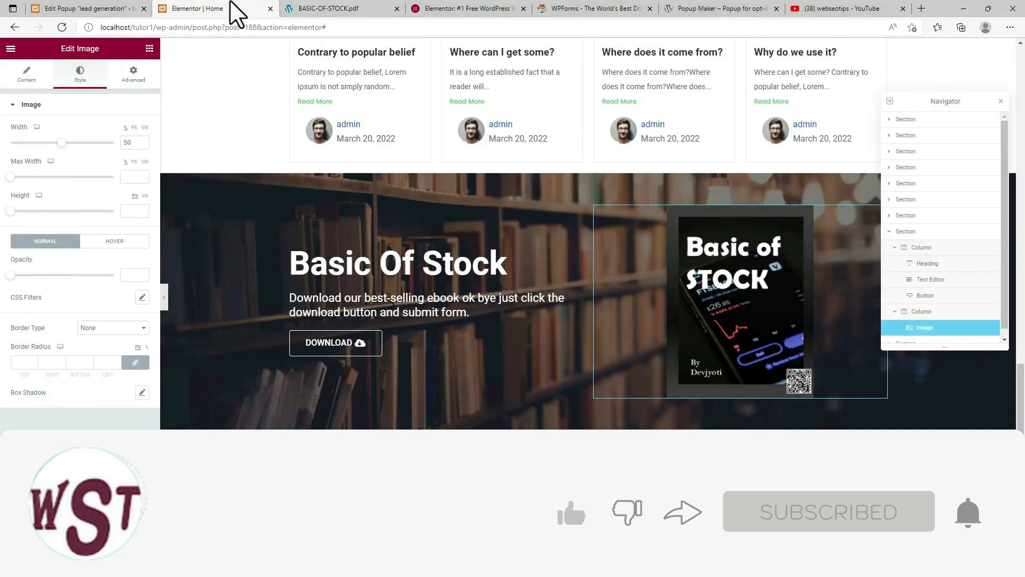